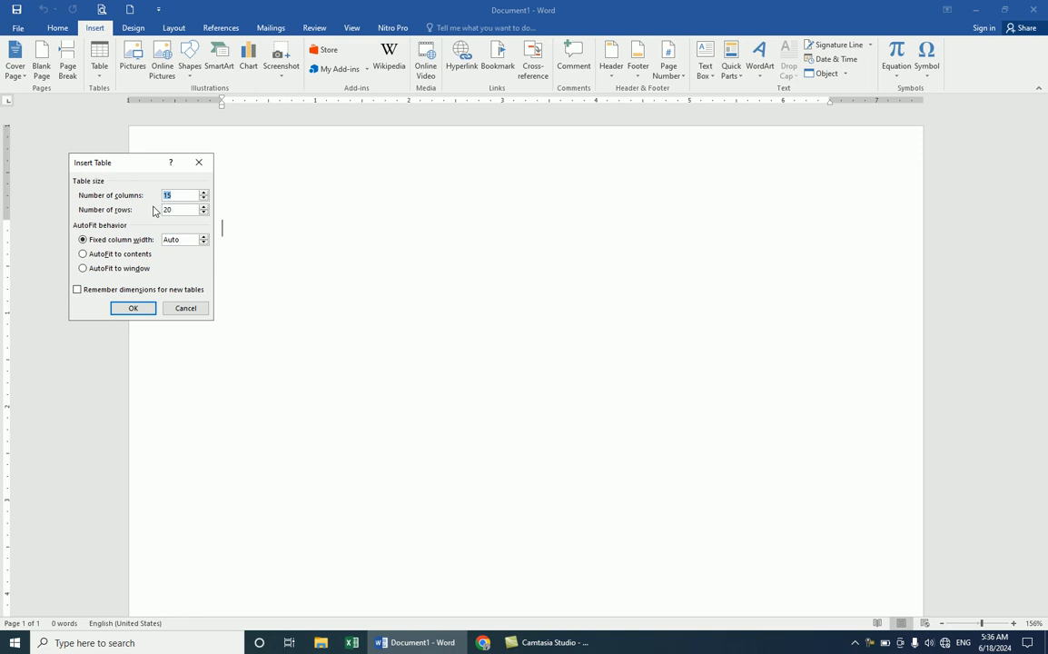
# Insert a table of 4 columns and 6 rows with a fixed column width, and enlarge it to about 5.8 inches wide.
pyautogui.moveTo(102, 163); pyautogui.dragTo(469, 111)
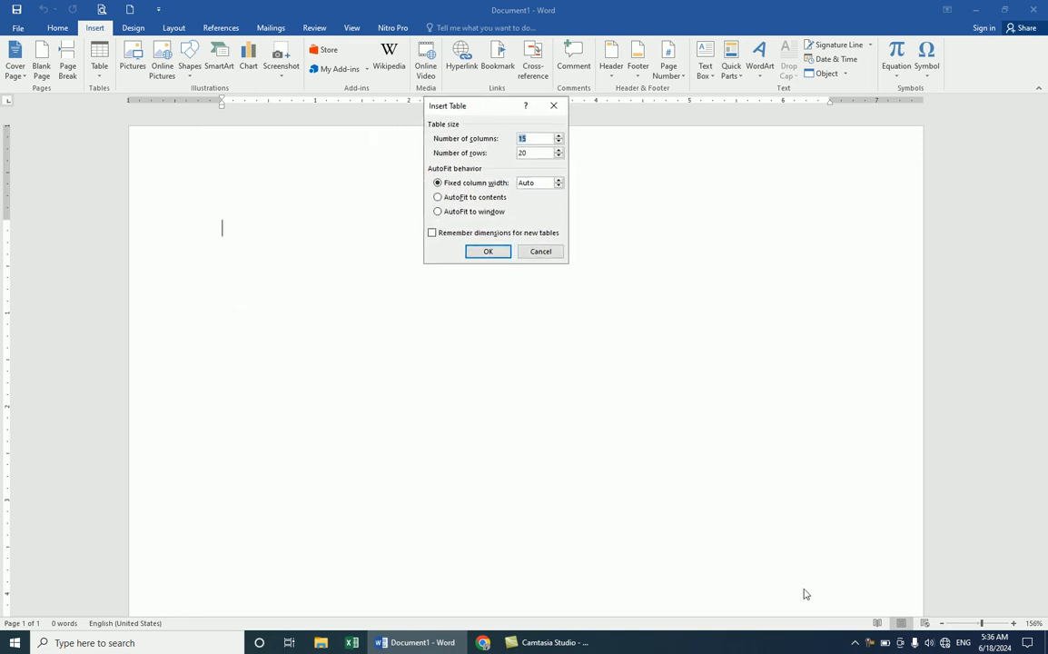
pyautogui.click(869, 642)
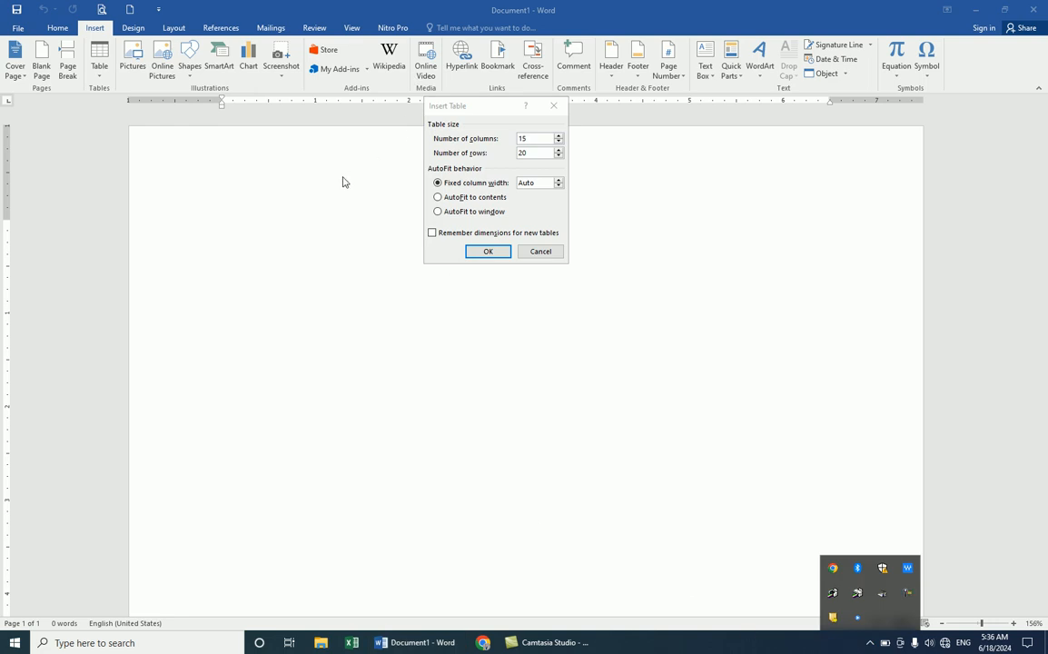
pyautogui.click(536, 138)
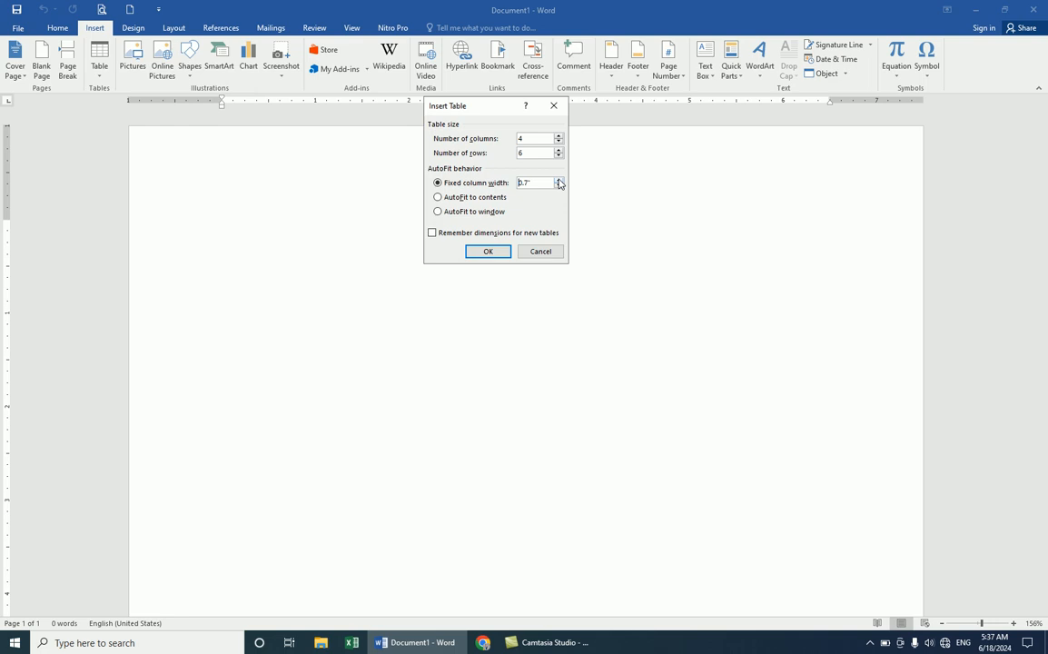
pyautogui.click(481, 250)
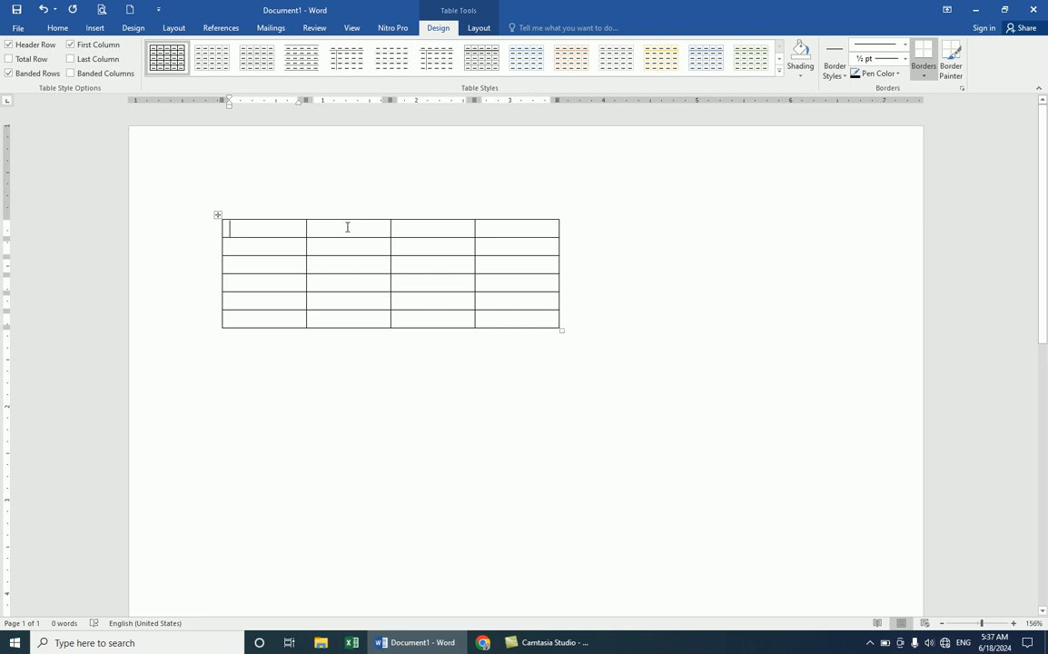
pyautogui.moveTo(558, 329); pyautogui.dragTo(768, 405)
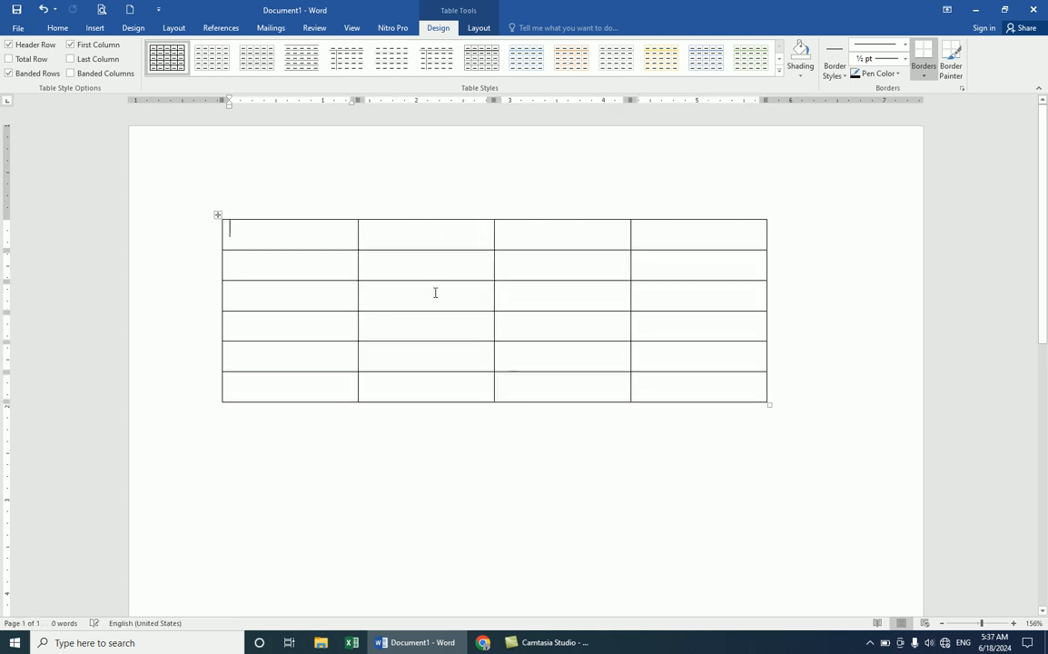
# Delete the entire 4-column table from the document.
pyautogui.click(92, 28)
pyautogui.click(217, 215)
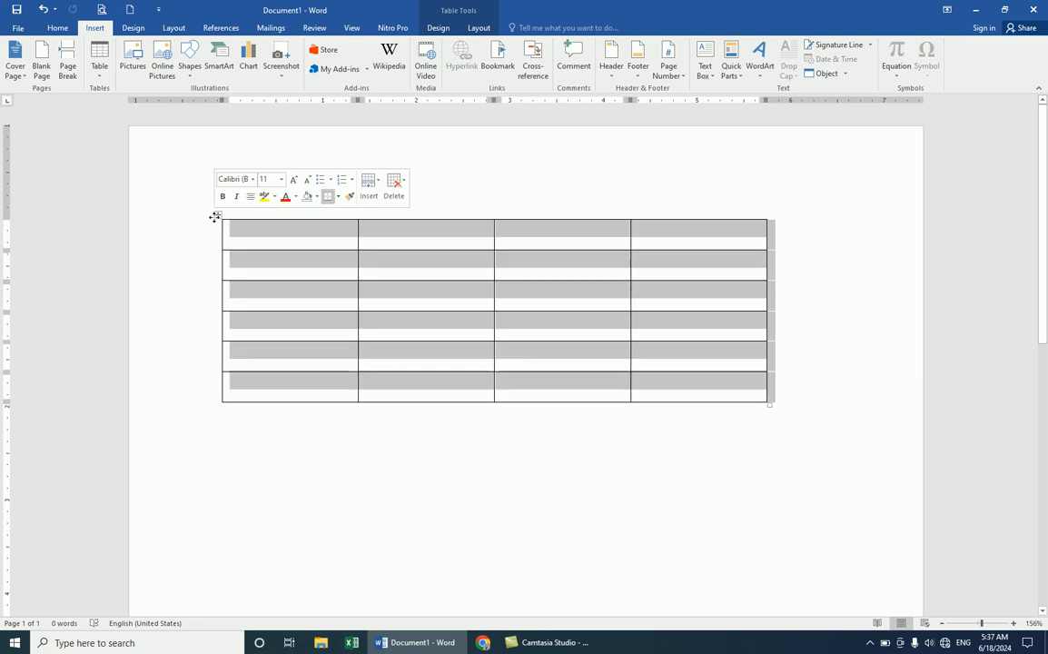
pyautogui.rightClick(214, 216)
pyautogui.click(243, 304)
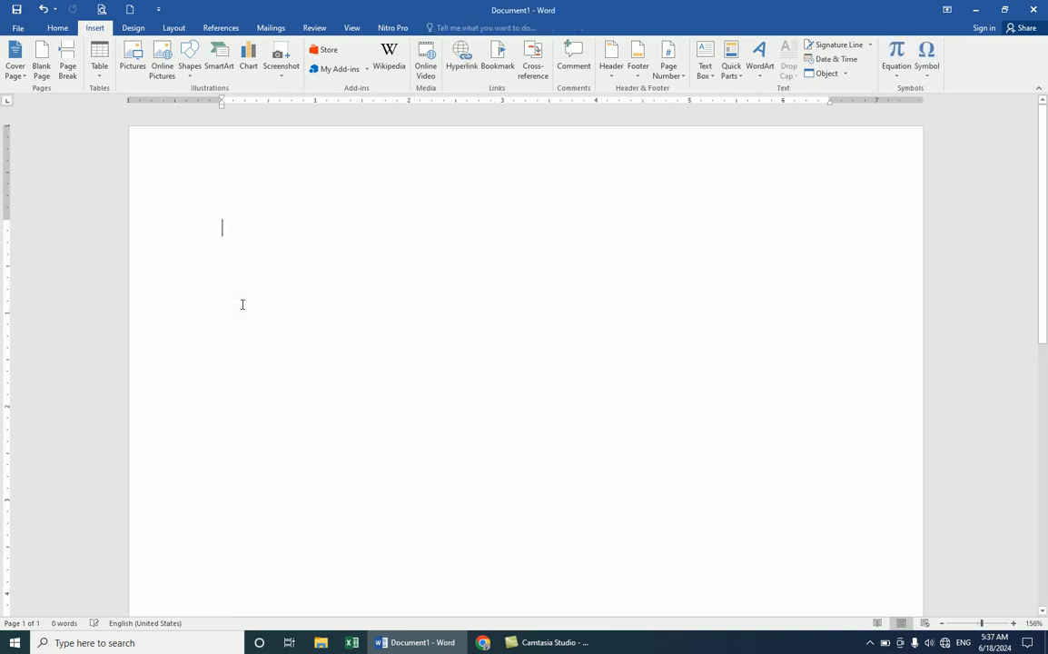
# Insert a table of 5 columns and 10 rows using AutoFit to contents.
pyautogui.click(102, 70)
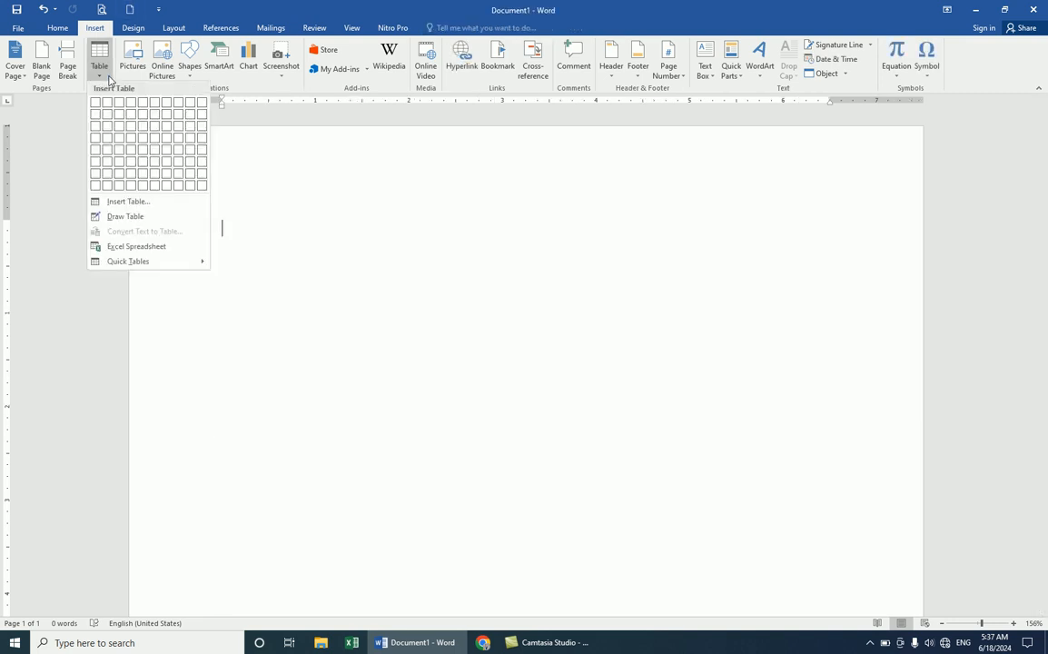
pyautogui.click(134, 208)
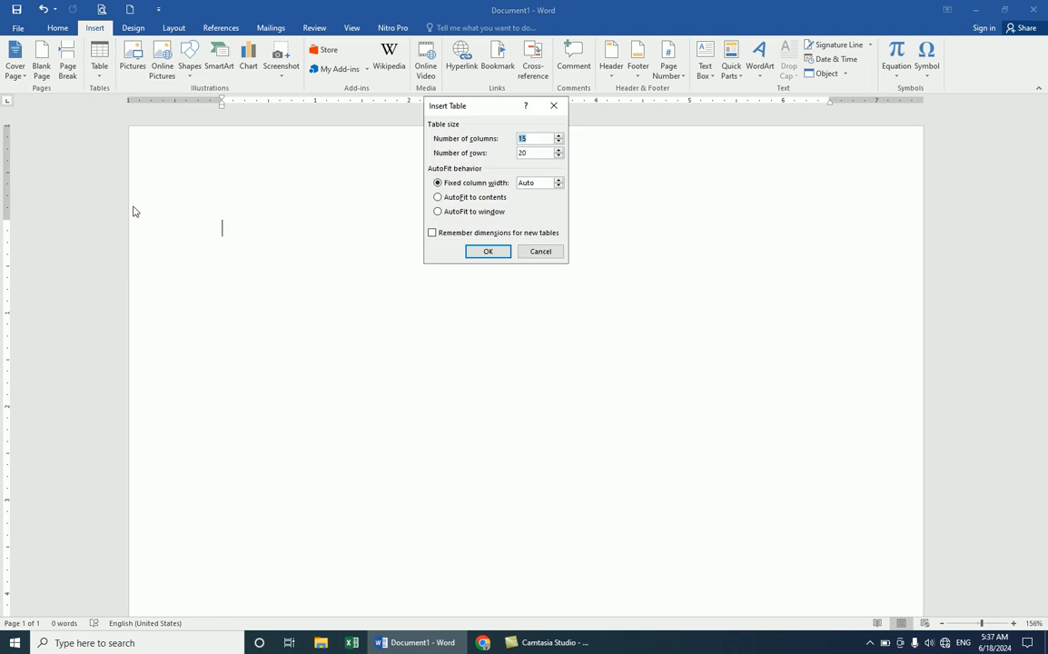
pyautogui.click(464, 200)
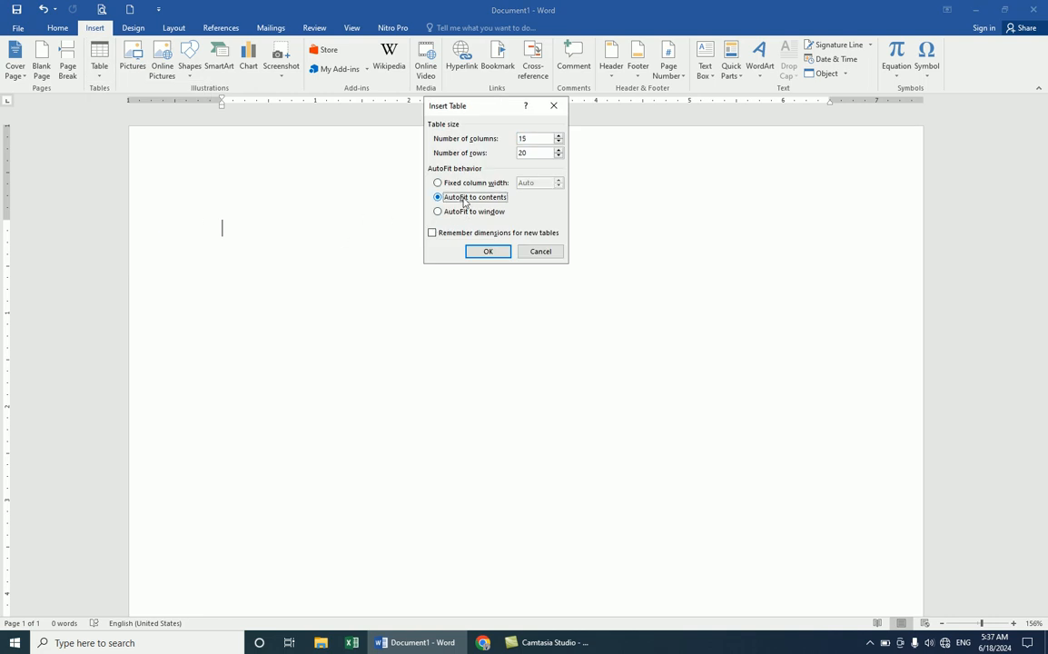
pyautogui.moveTo(531, 141); pyautogui.dragTo(488, 143)
pyautogui.write('5')
pyautogui.moveTo(538, 156); pyautogui.dragTo(502, 159)
pyautogui.write('1')
pyautogui.click(870, 642)
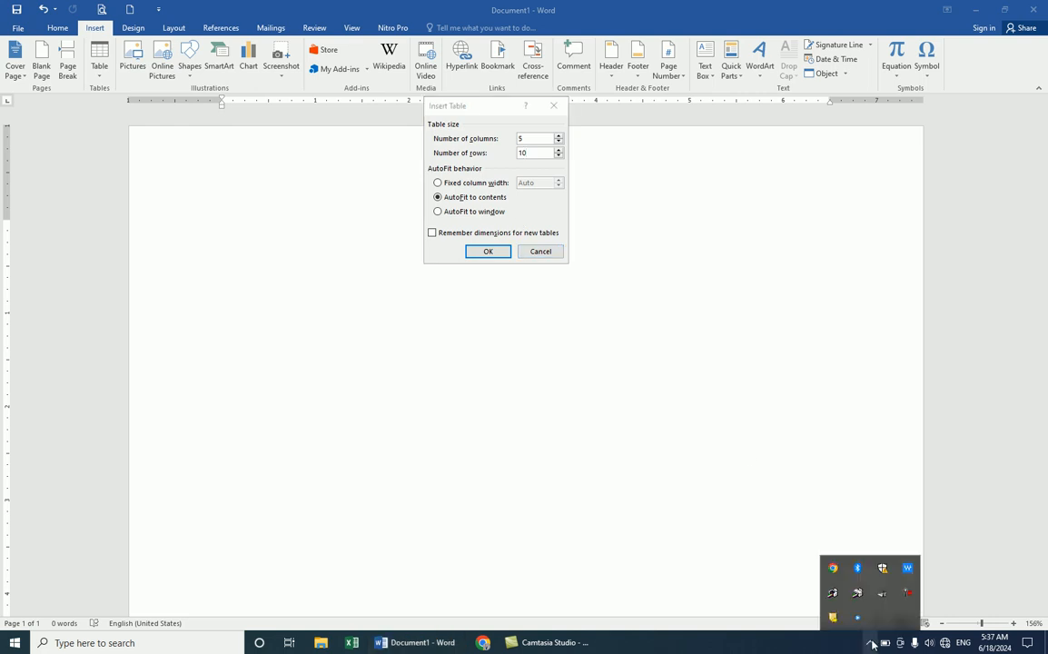
pyautogui.click(488, 251)
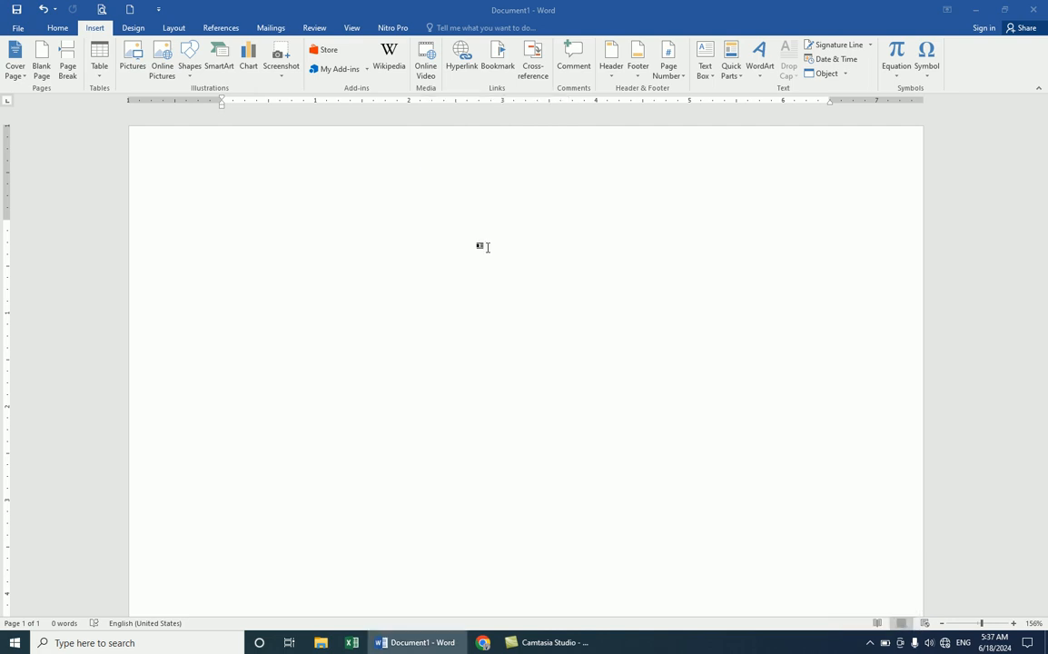
# Enter the headings Name, f/name, Job and Phone in the first four cells of the top row.
pyautogui.write('name')
pyautogui.press('Tab')
pyautogui.write('f/name')
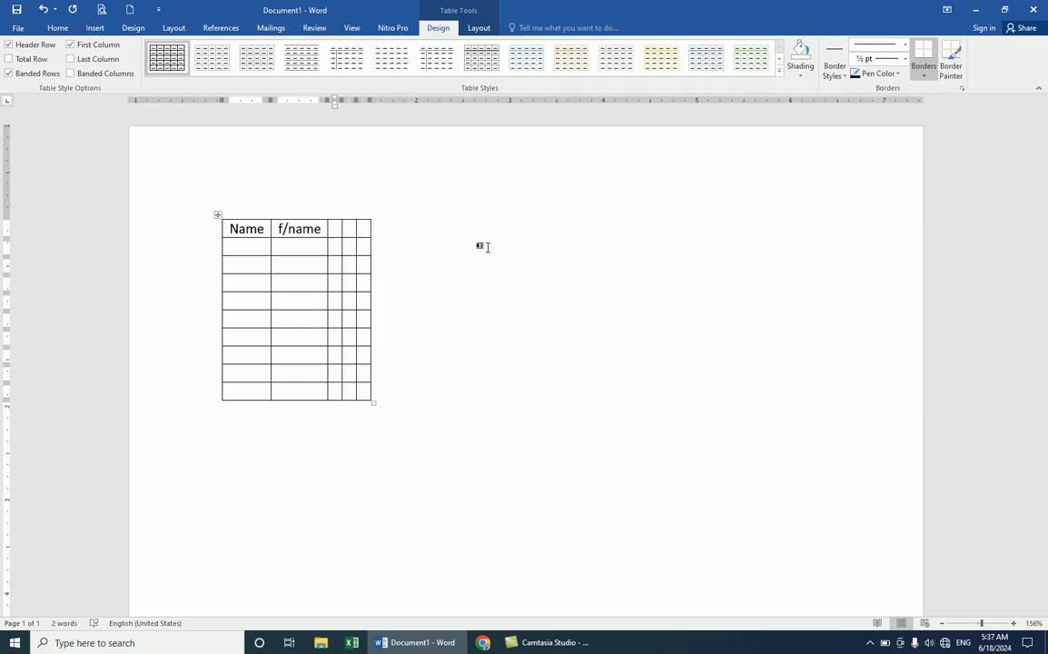
pyautogui.press('Tab')
pyautogui.write('job')
pyautogui.press('Tab')
pyautogui.write('ph')
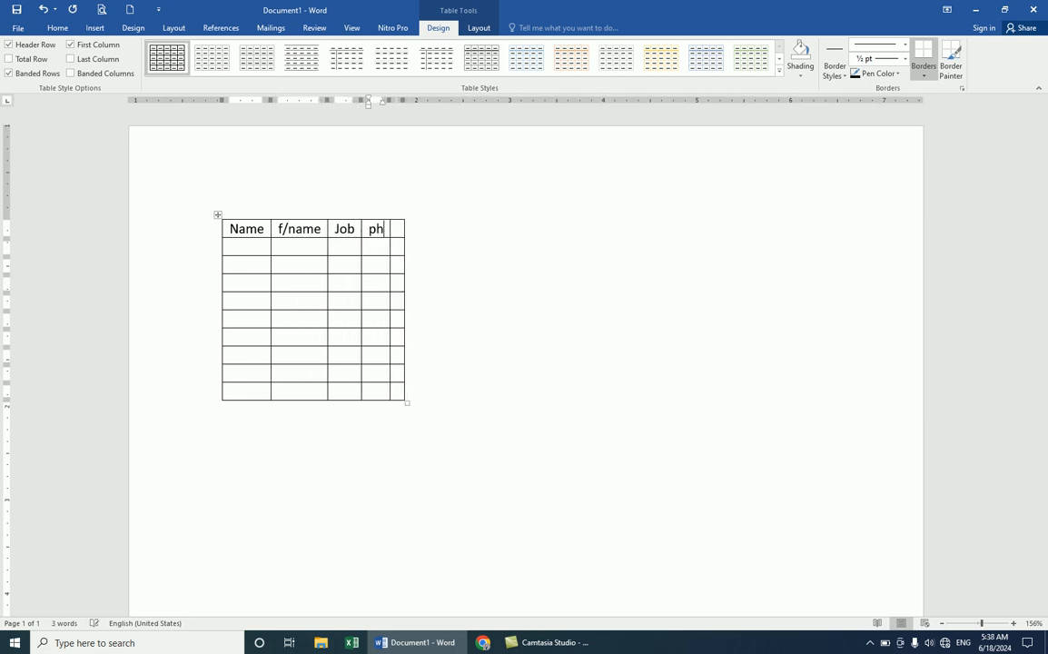
pyautogui.write('one')
pyautogui.press('Tab')
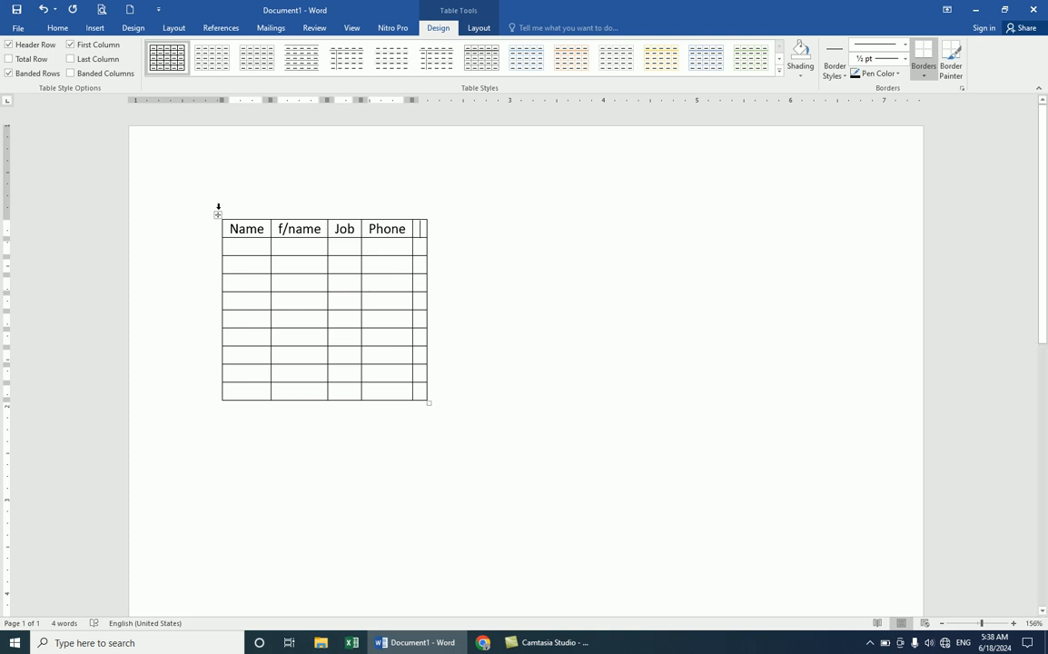
# Delete the table and insert a new one with 5 columns and 10 rows using AutoFit to window.
pyautogui.rightClick(218, 216)
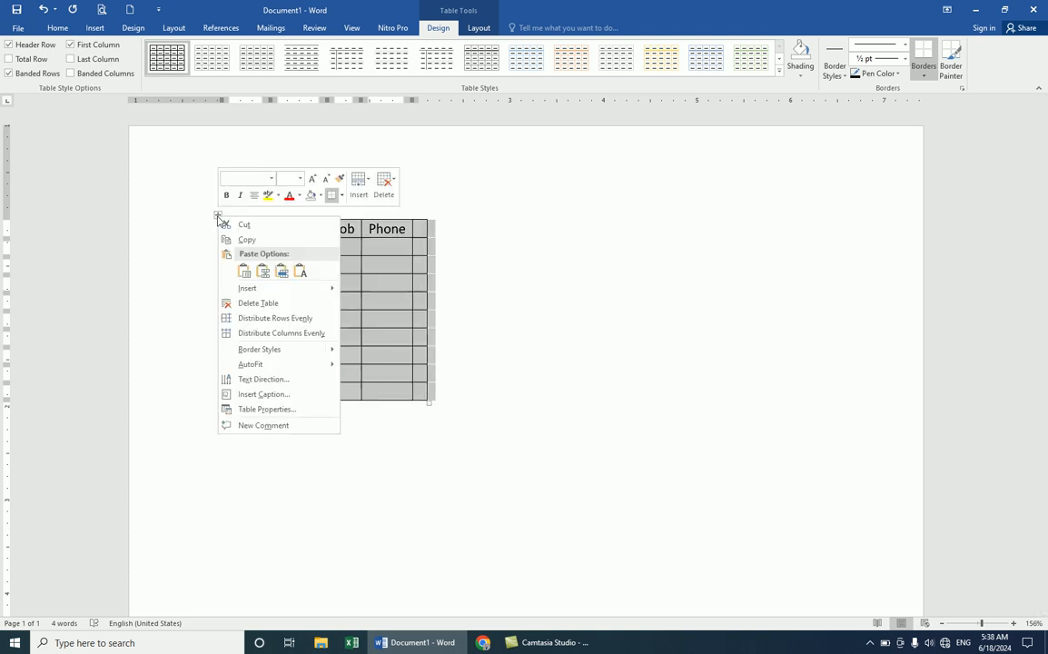
pyautogui.click(260, 304)
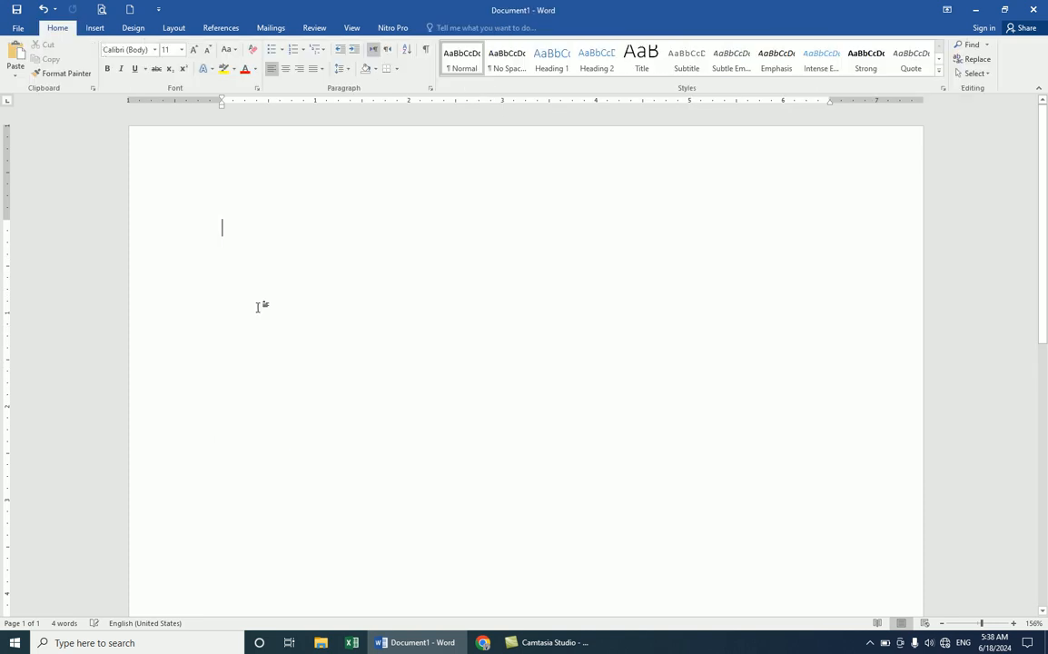
pyautogui.click(96, 29)
pyautogui.click(100, 65)
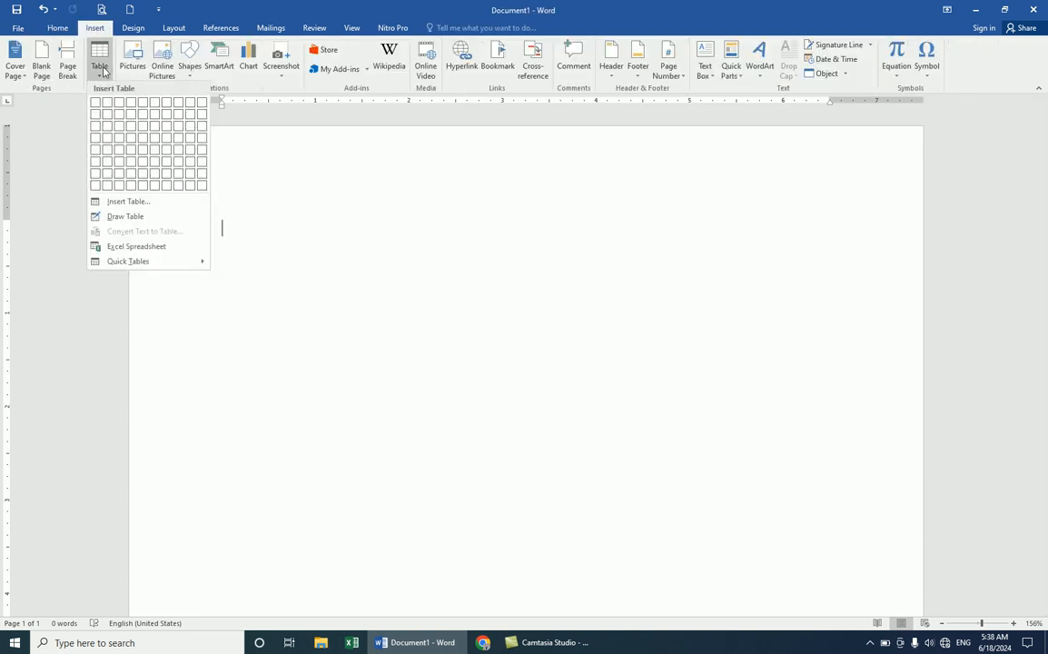
pyautogui.click(138, 204)
pyautogui.click(470, 213)
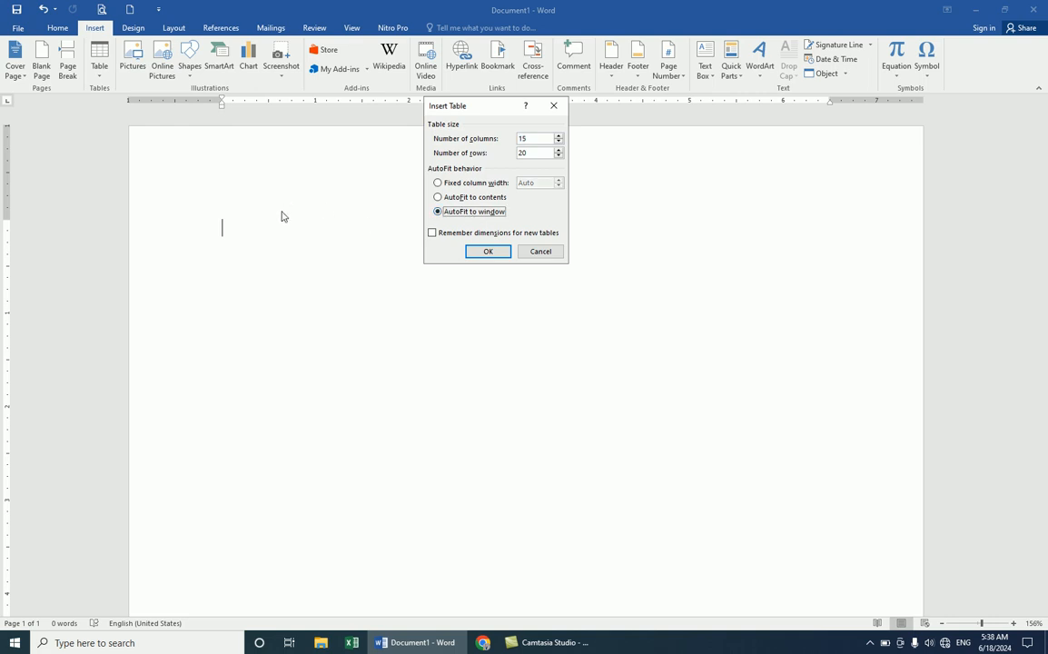
pyautogui.doubleClick(533, 138)
pyautogui.write('5')
pyautogui.doubleClick(533, 153)
pyautogui.write('10')
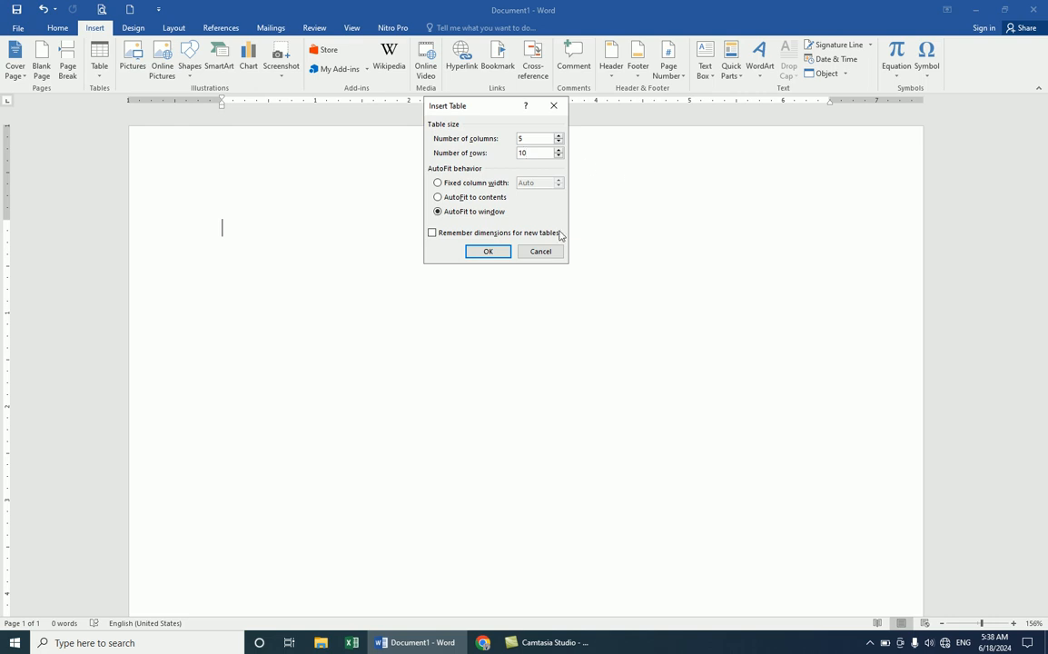
pyautogui.click(496, 252)
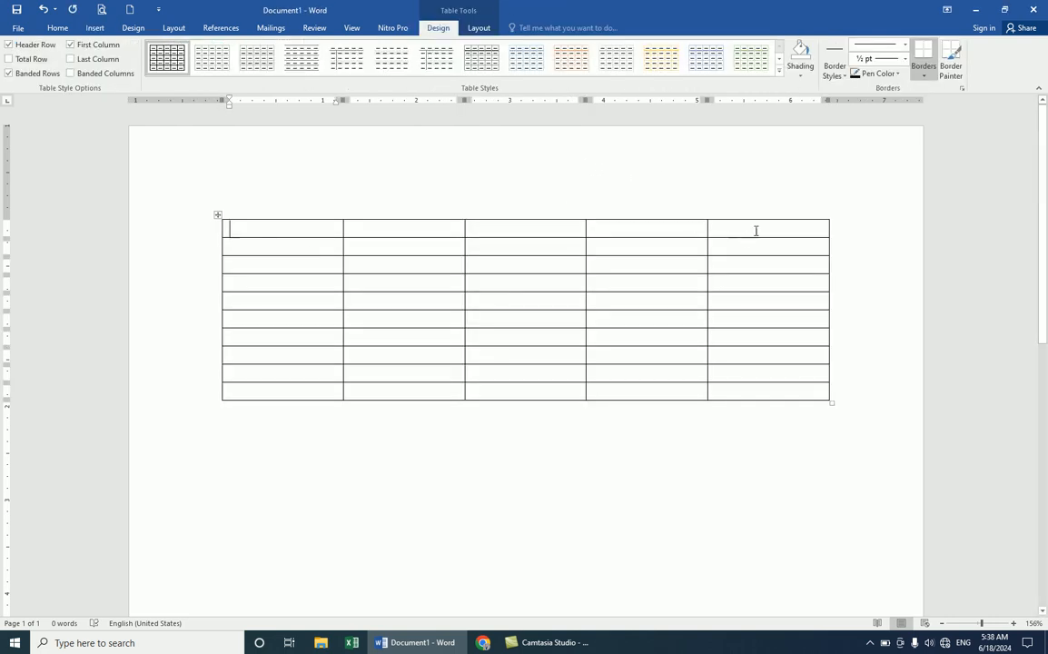
# Fill the table's top row with the headings Name, f/name, Job, Phone and Salary.
pyautogui.write('Name')
pyautogui.press('Tab')
pyautogui.write('f/name')
pyautogui.press('Tab')
pyautogui.write('job')
pyautogui.press('Tab')
pyautogui.write('phone')
pyautogui.press('Tab')
pyautogui.write('salar')
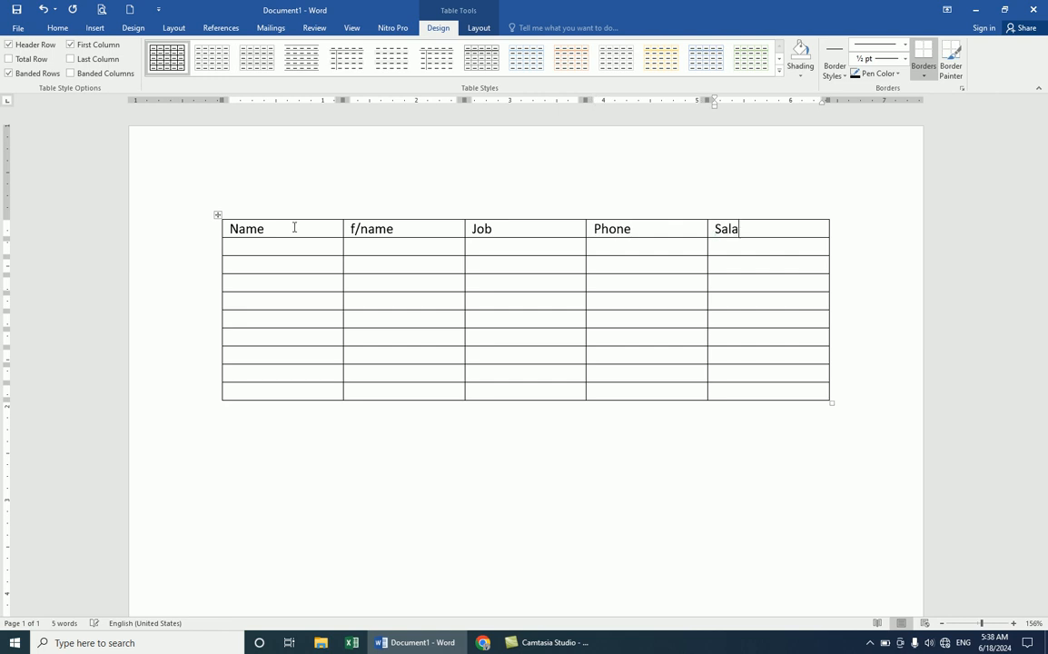
pyautogui.write('y')
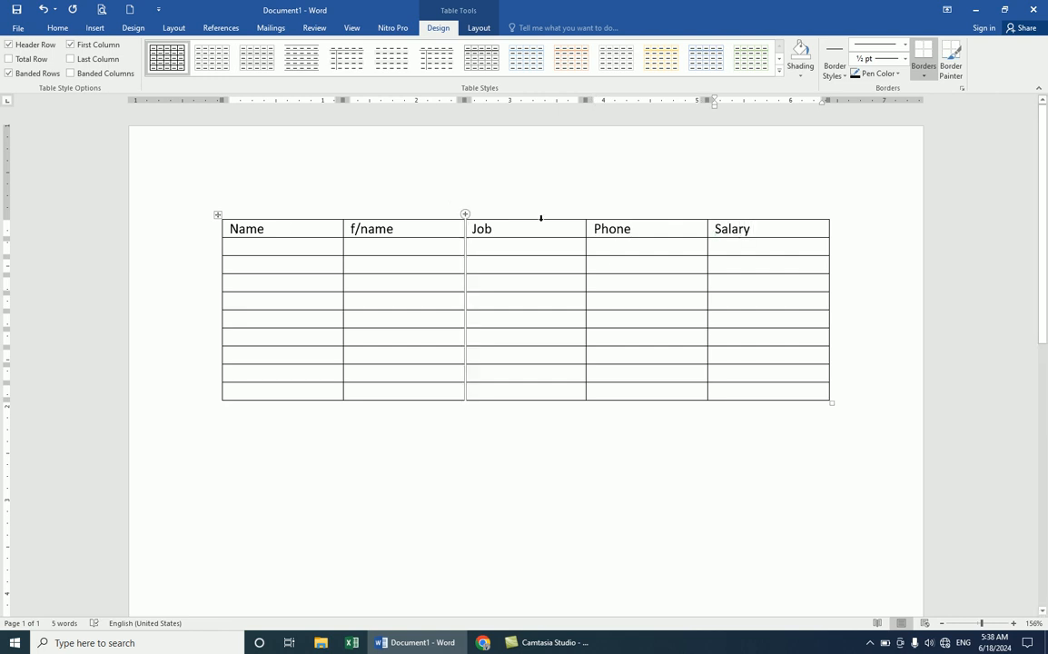
# Center the heading row's text and format it in bold at font size 16.
pyautogui.moveTo(764, 227); pyautogui.dragTo(267, 231)
pyautogui.click(57, 27)
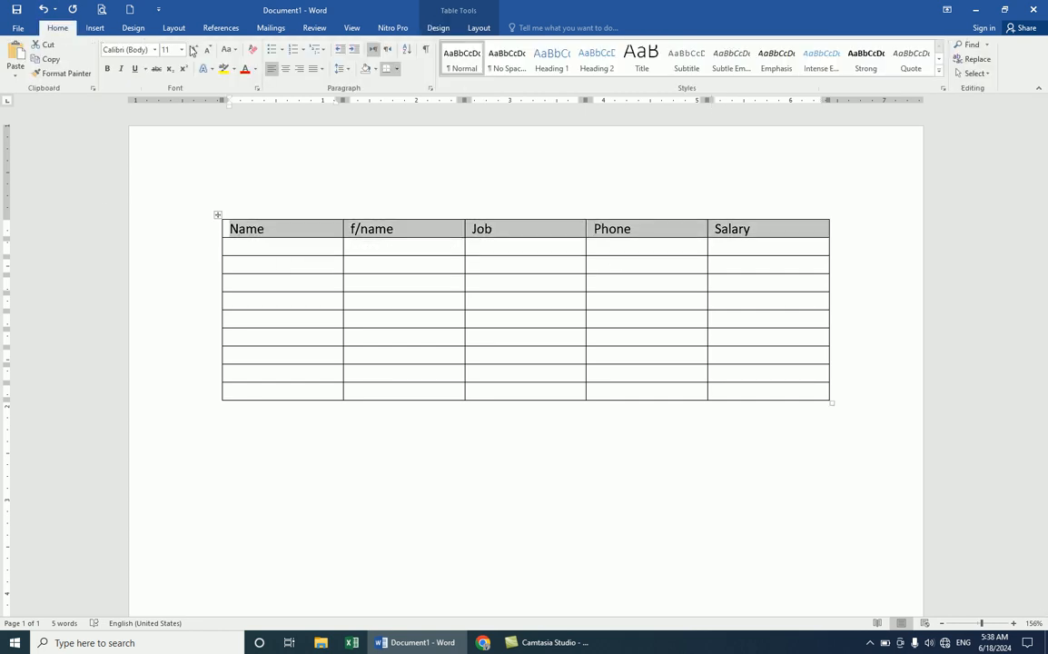
pyautogui.click(285, 68)
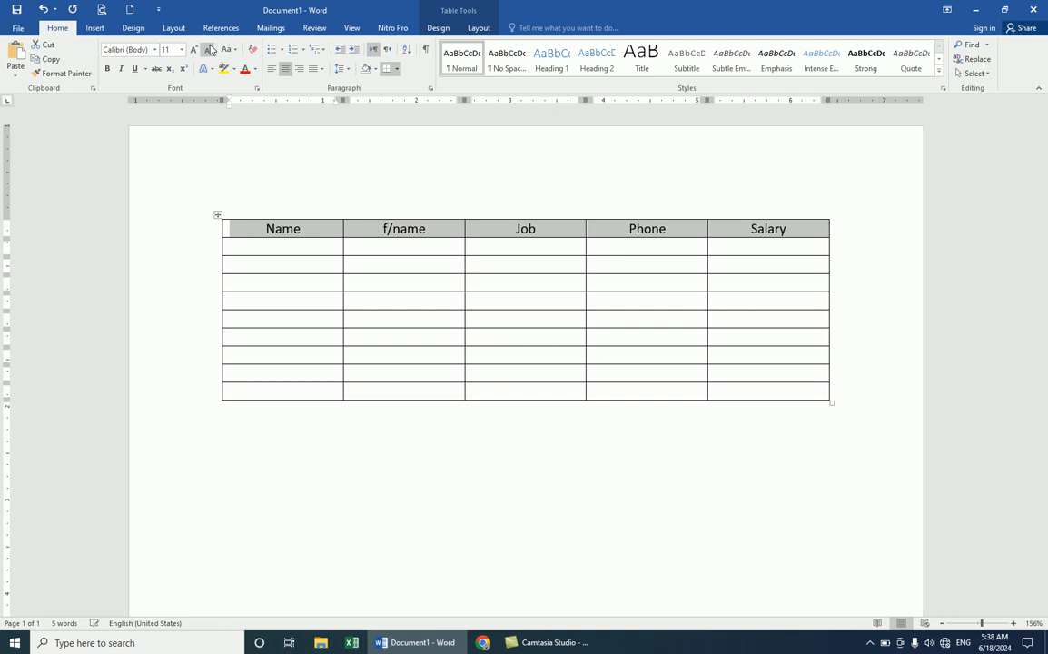
pyautogui.click(194, 49)
pyautogui.click(193, 49)
pyautogui.click(193, 49)
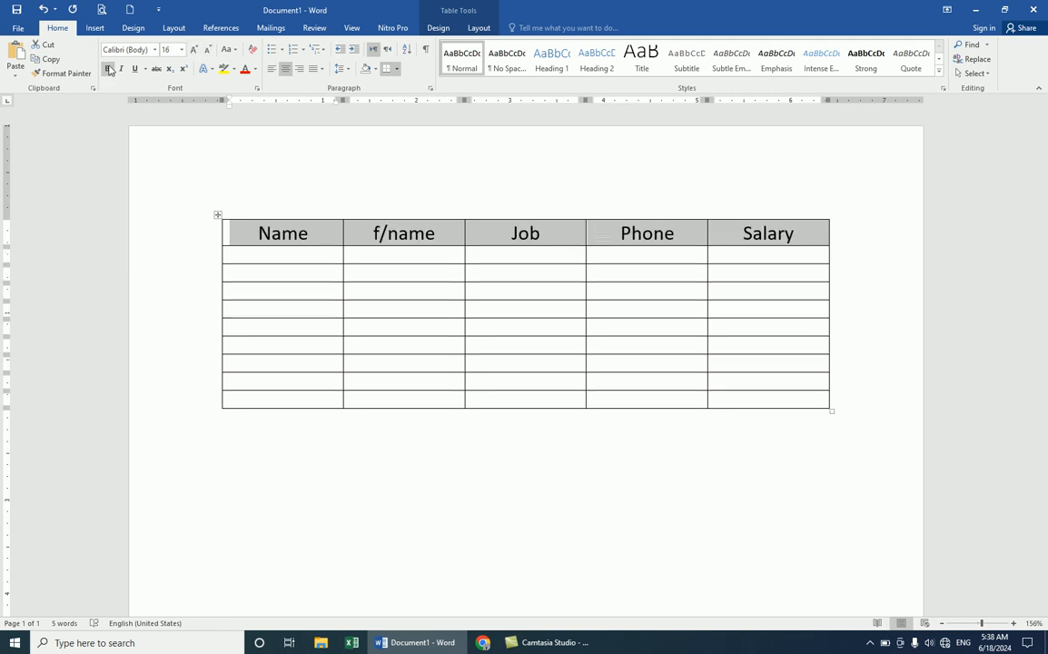
pyautogui.click(108, 69)
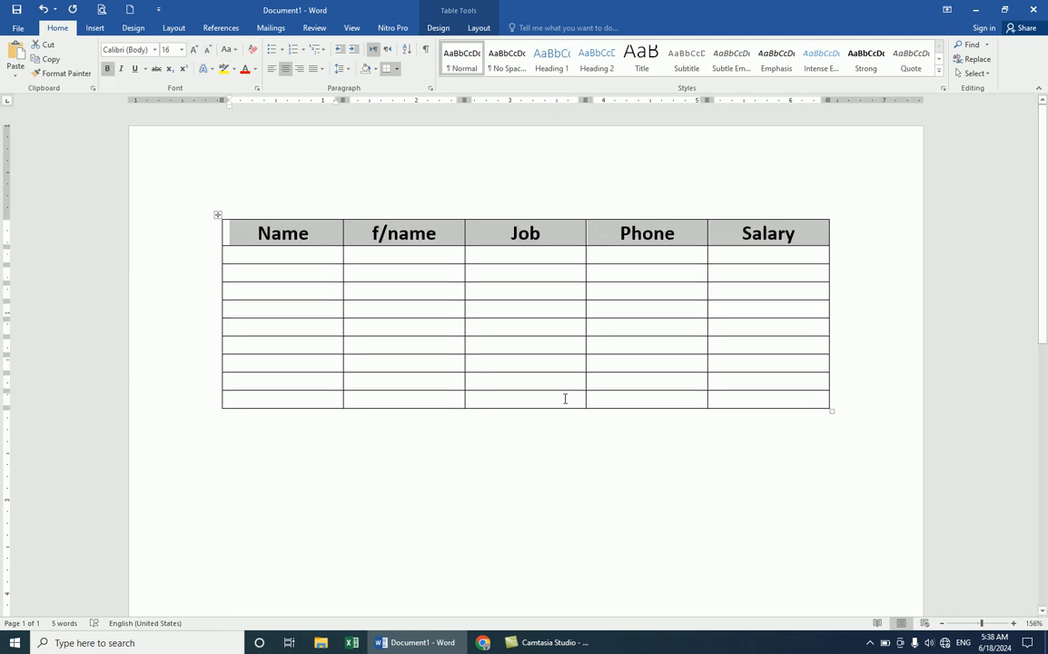
pyautogui.click(104, 31)
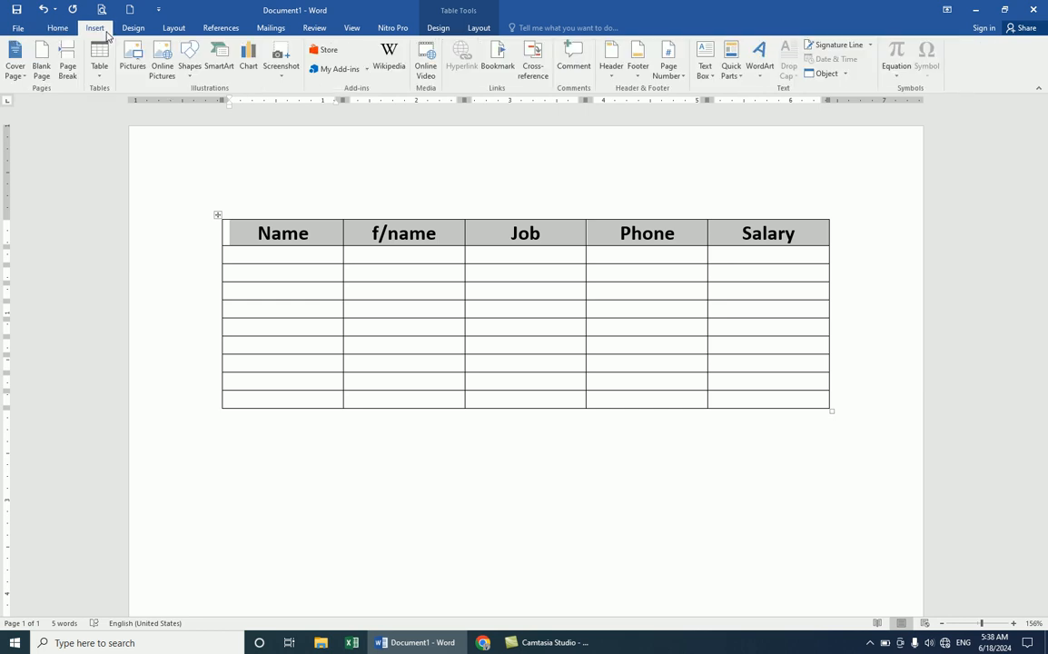
pyautogui.click(99, 62)
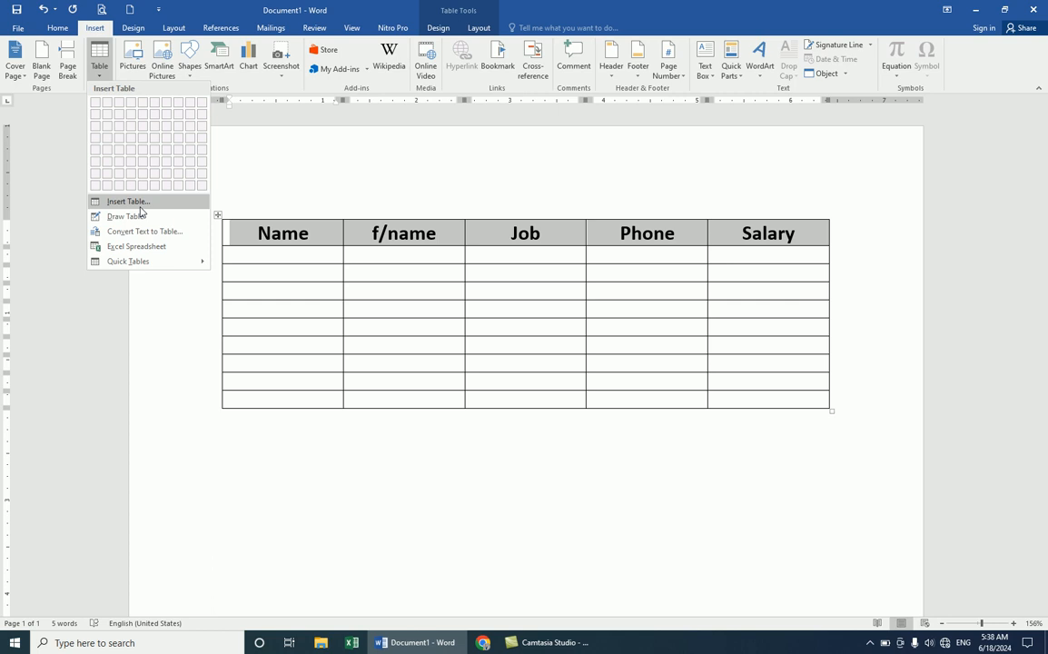
pyautogui.click(268, 241)
# Delete the table and draw a new freehand table outline about 6.4 inches wide and 2.5 inches high.
pyautogui.rightClick(217, 218)
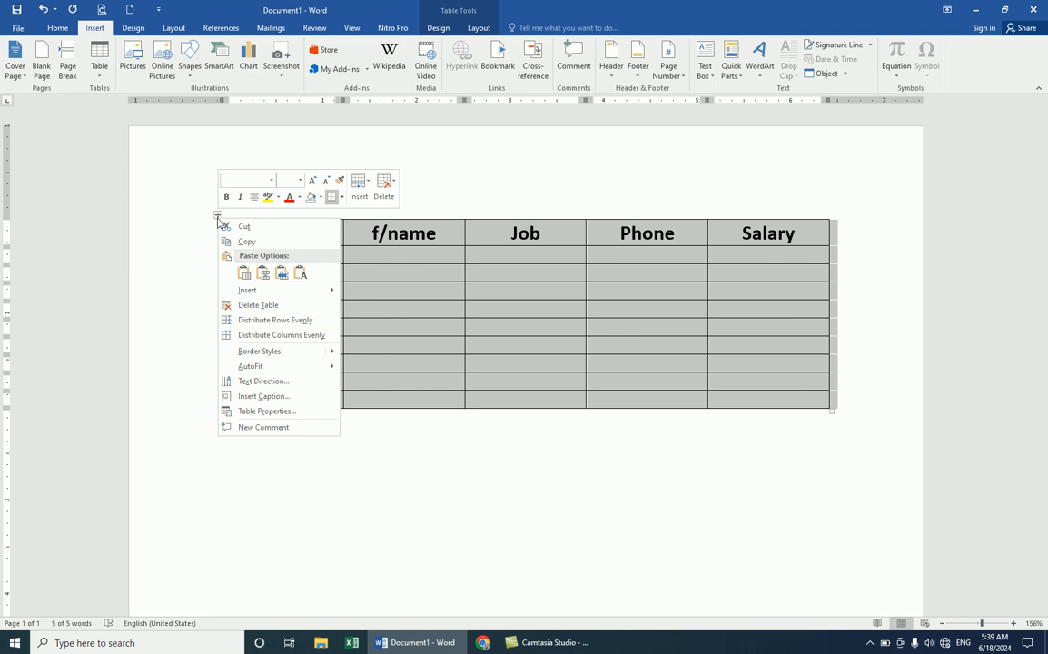
pyautogui.click(241, 306)
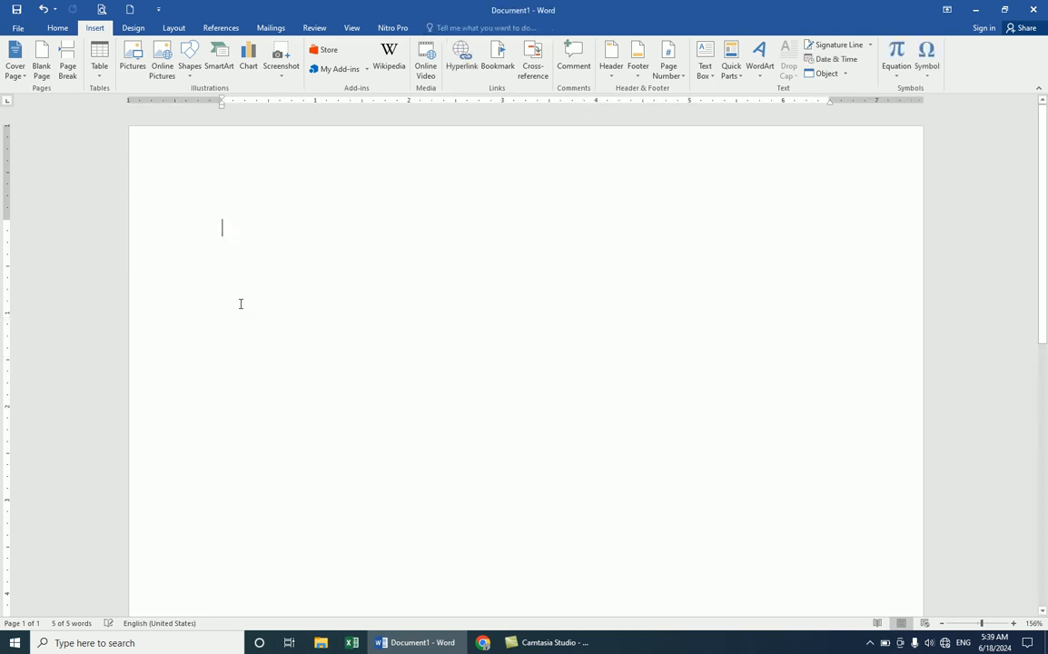
pyautogui.click(101, 78)
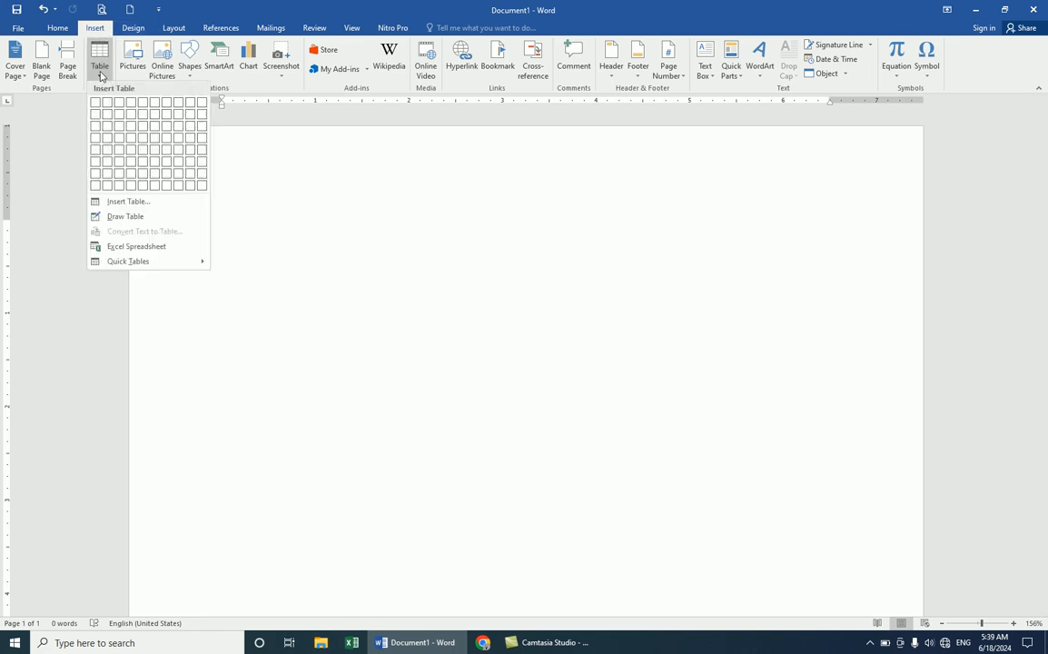
pyautogui.click(140, 216)
pyautogui.moveTo(214, 211)
pyautogui.mouseDown()
pyautogui.moveTo(253, 258)
pyautogui.moveTo(347, 262)
pyautogui.moveTo(693, 339)
pyautogui.moveTo(755, 423)
pyautogui.moveTo(814, 446)
pyautogui.mouseUp()
# Draw four vertical lines through the table outline to divide it into five columns, the first about 0.76 inches wide.
pyautogui.moveTo(285, 222); pyautogui.dragTo(294, 374)
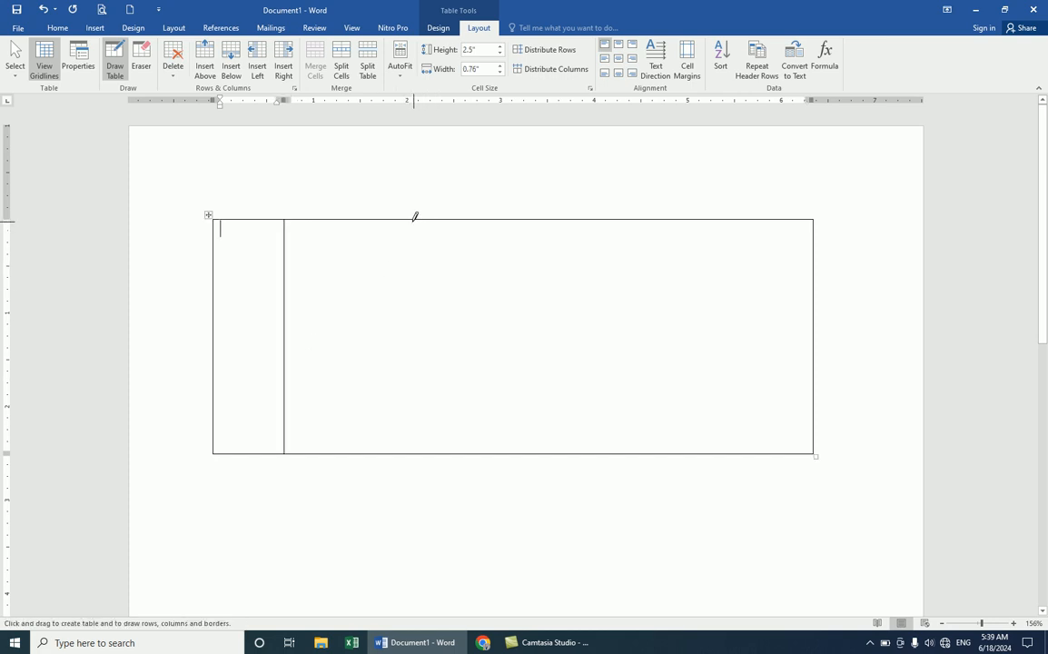
pyautogui.moveTo(414, 217); pyautogui.dragTo(414, 359)
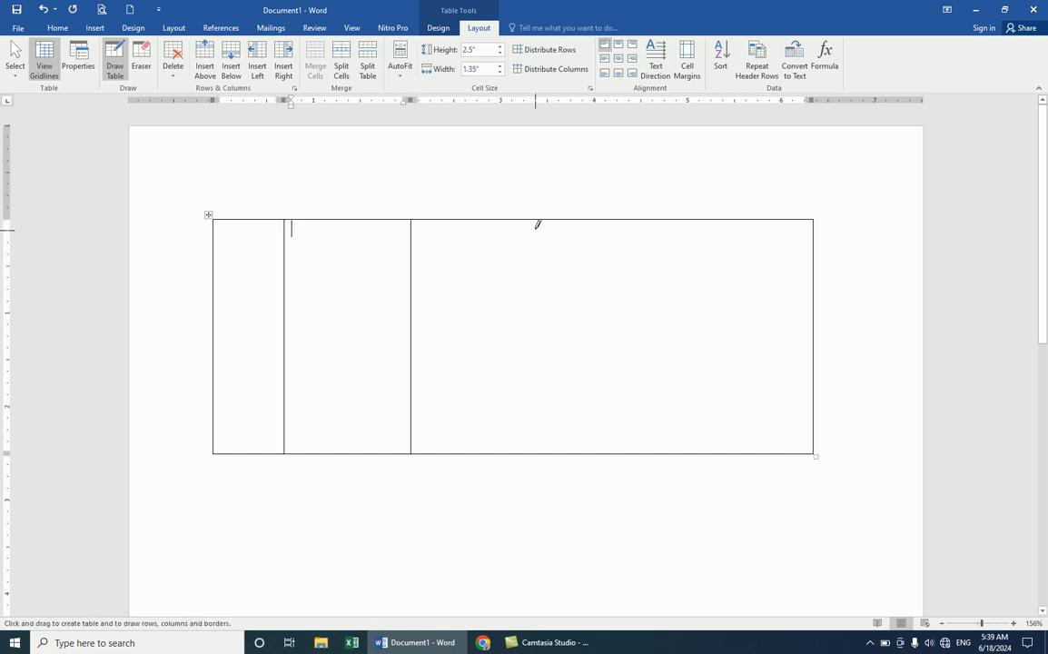
pyautogui.moveTo(539, 221); pyautogui.dragTo(541, 364)
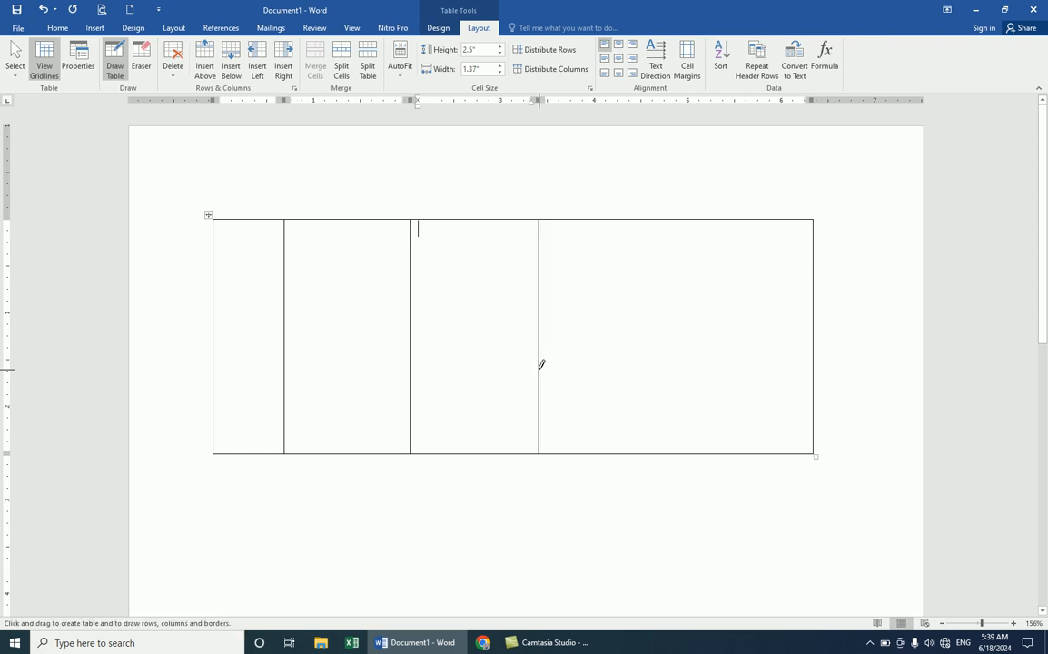
pyautogui.moveTo(661, 216); pyautogui.dragTo(662, 370)
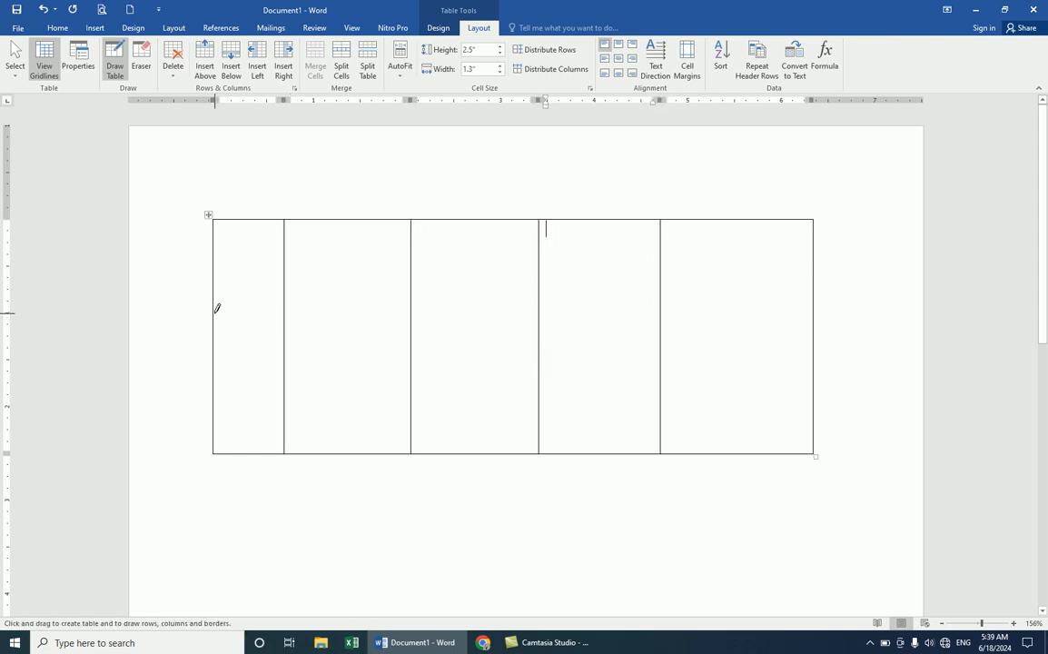
# Draw three horizontal lines to form four rows, and add diagonal lines across the last column's first and third cells.
pyautogui.moveTo(219, 281); pyautogui.dragTo(758, 282)
pyautogui.moveTo(218, 327)
pyautogui.mouseDown()
pyautogui.moveTo(650, 325)
pyautogui.moveTo(755, 336)
pyautogui.mouseUp()
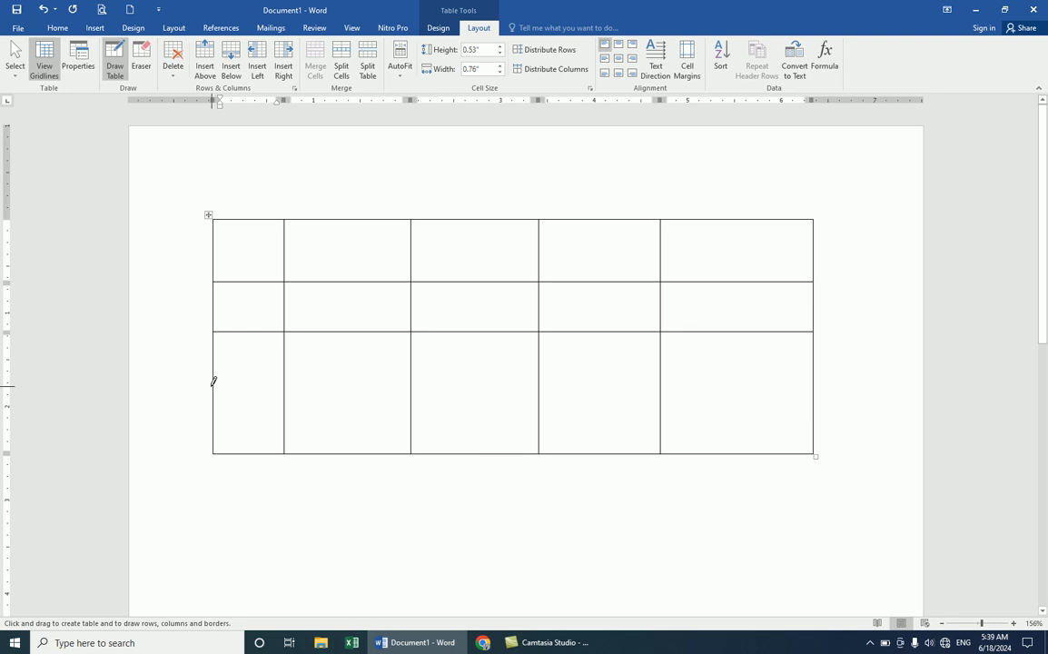
pyautogui.moveTo(217, 378)
pyautogui.mouseDown()
pyautogui.moveTo(561, 350)
pyautogui.moveTo(753, 374)
pyautogui.mouseUp()
pyautogui.moveTo(815, 329)
pyautogui.mouseDown()
pyautogui.moveTo(716, 353)
pyautogui.moveTo(667, 378)
pyautogui.mouseUp()
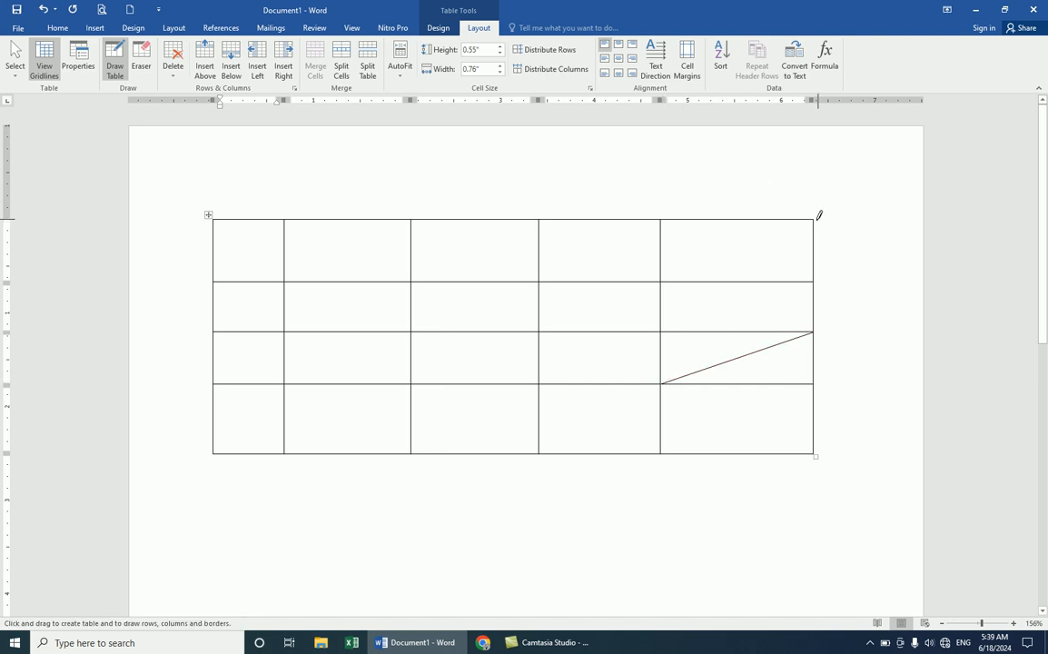
pyautogui.moveTo(812, 219)
pyautogui.mouseDown()
pyautogui.moveTo(713, 238)
pyautogui.moveTo(664, 270)
pyautogui.mouseUp()
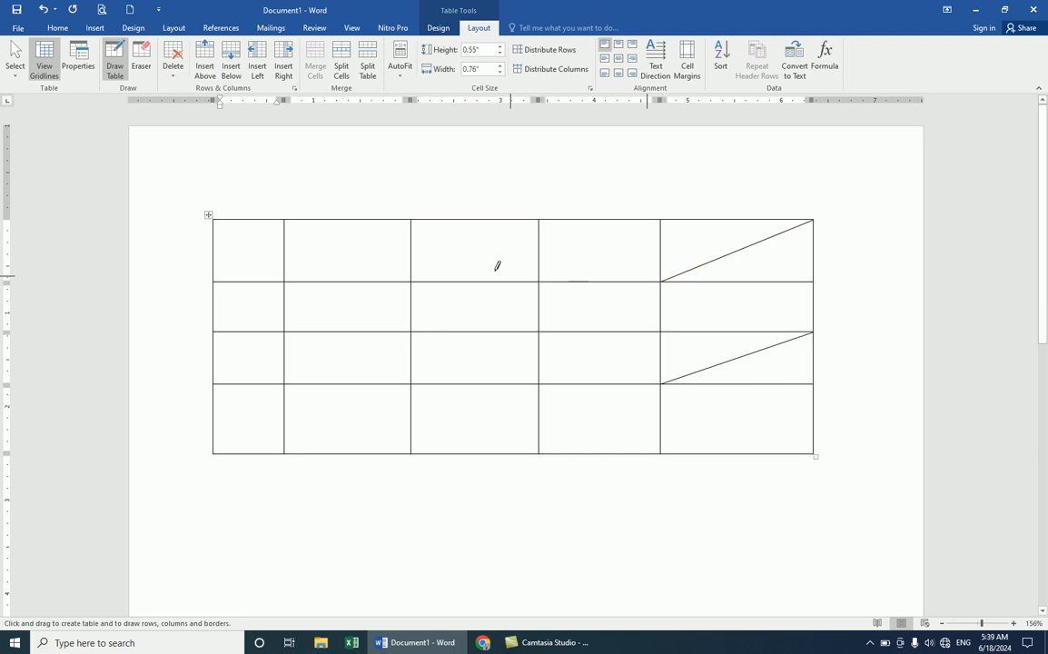
# Exit table drawing mode and delete the entire hand-drawn table.
pyautogui.rightClick(210, 214)
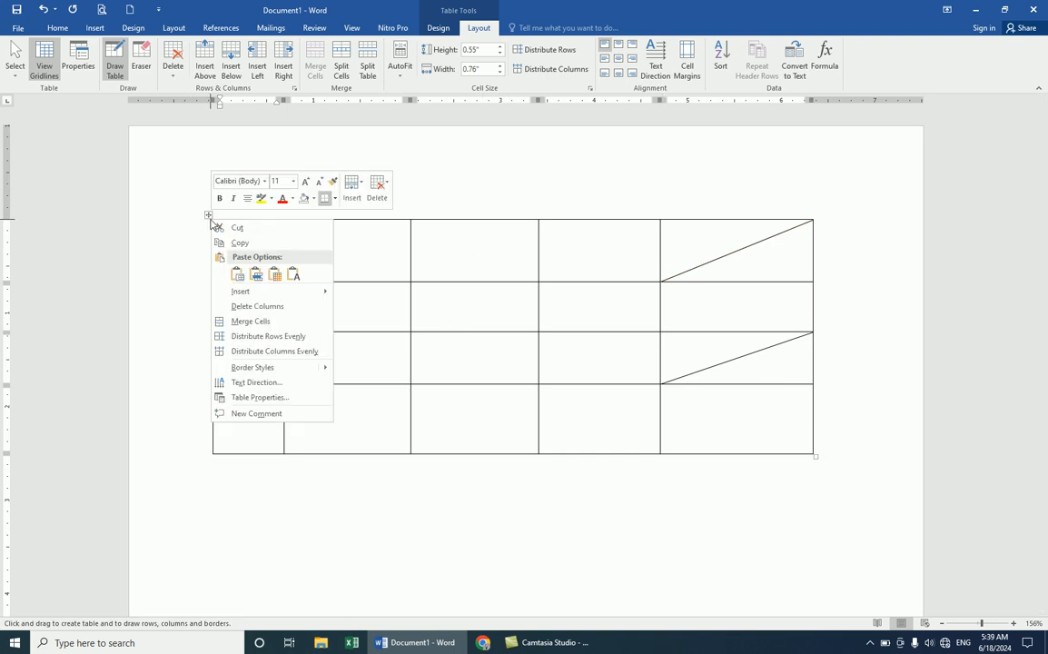
pyautogui.click(190, 265)
pyautogui.click(268, 269)
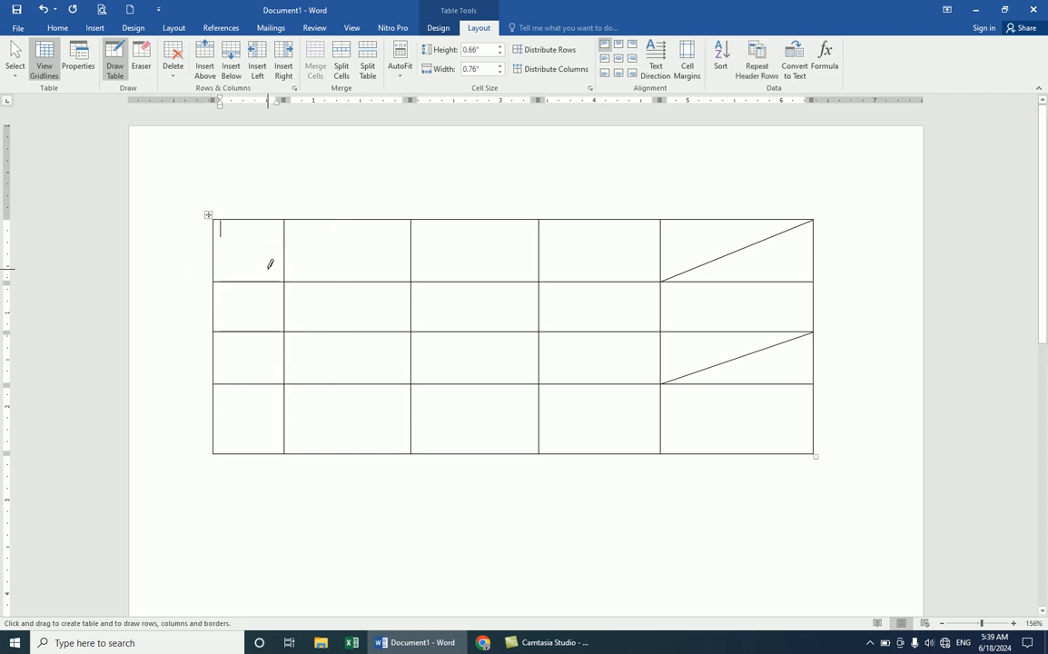
pyautogui.press('Escape')
pyautogui.rightClick(209, 216)
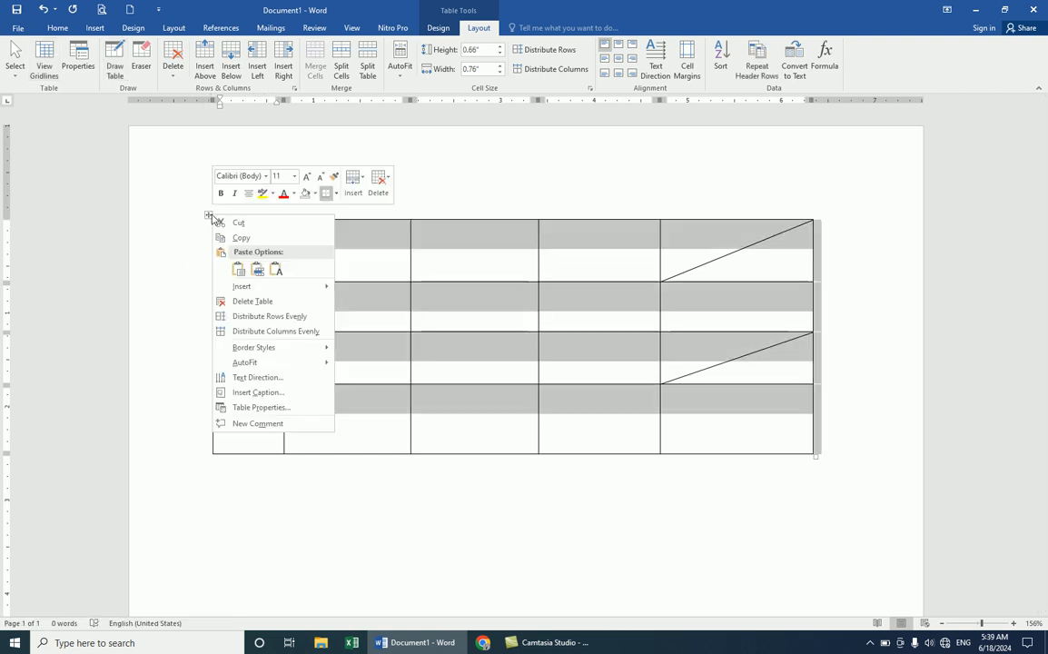
pyautogui.click(243, 301)
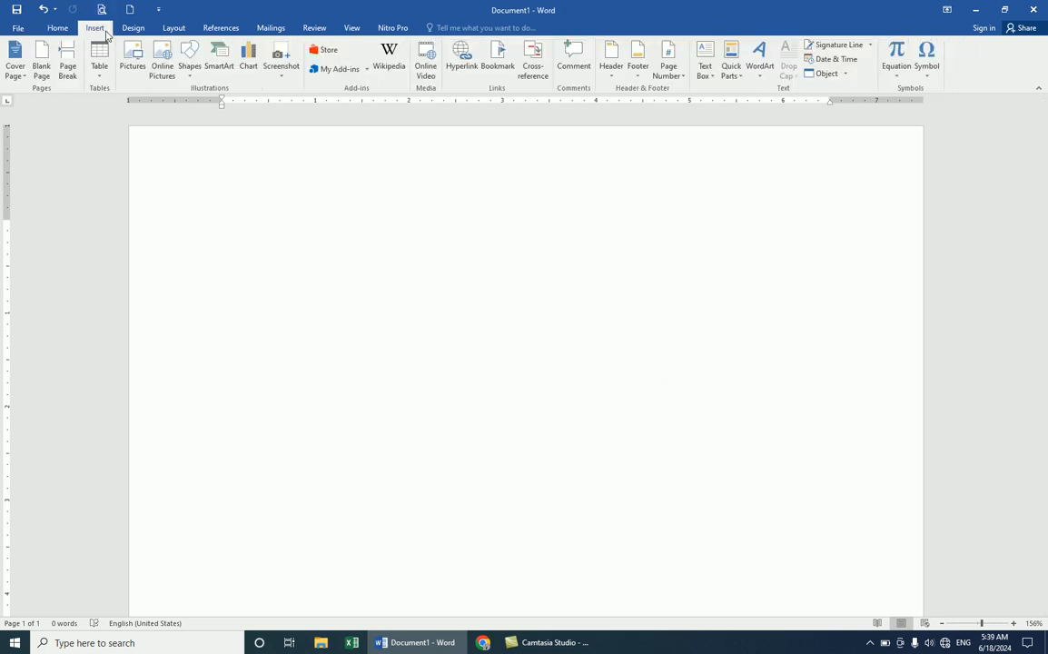
# Check the Convert Text to Table option and enter the word Name as text on the blank page.
pyautogui.click(105, 67)
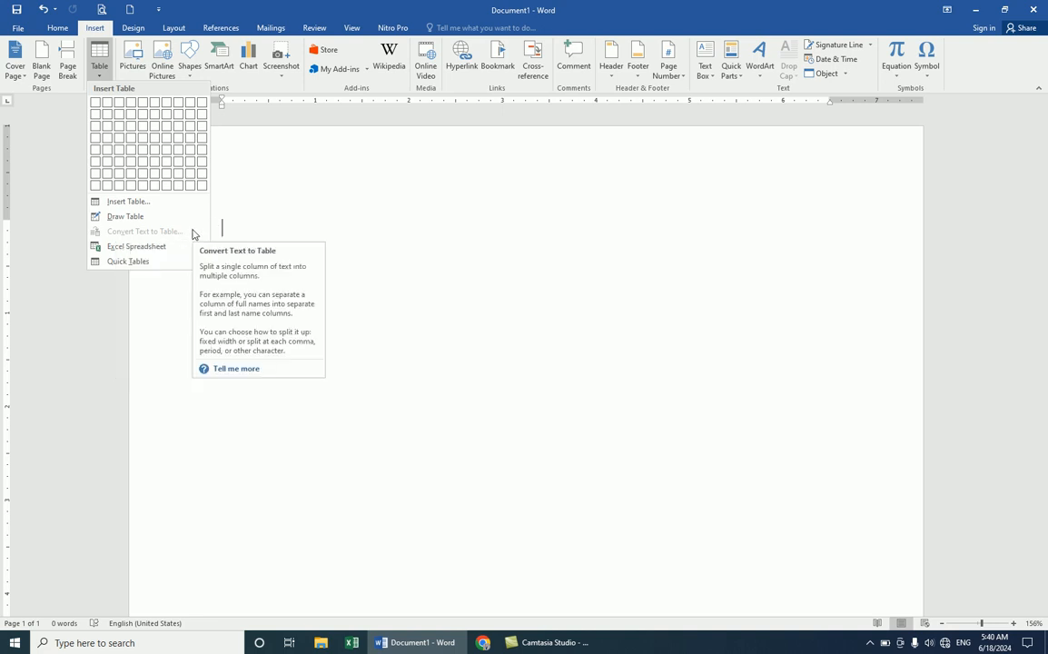
pyautogui.click(246, 228)
pyautogui.write('Name')
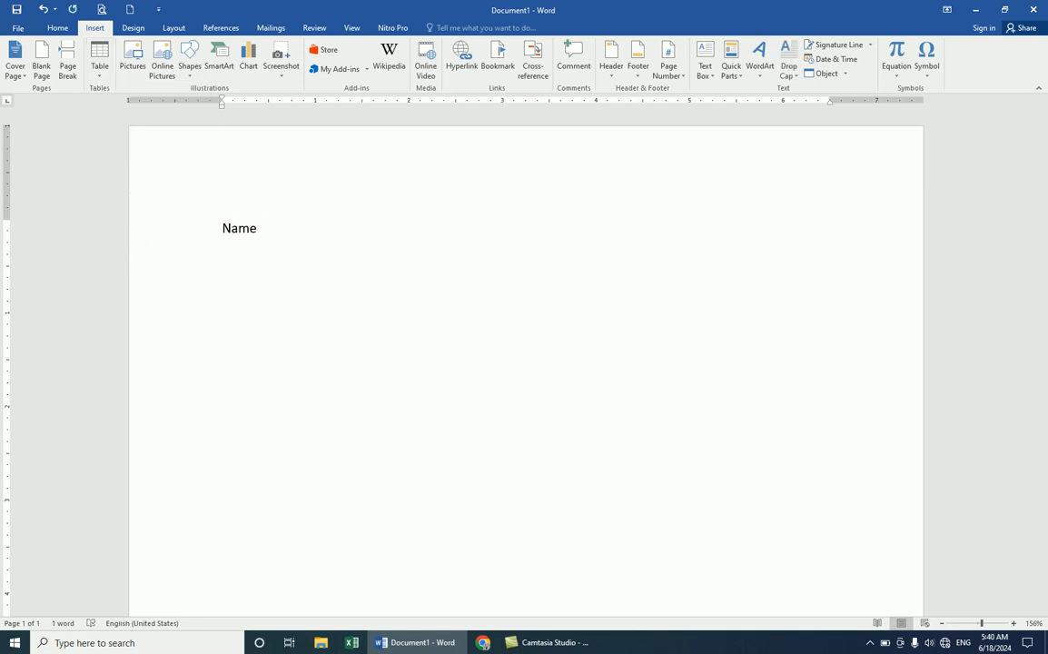
# Open the On-Screen Keyboard with the Run command osk, locate its Tab key, and minimize the keyboard.
pyautogui.press('super+r')
pyautogui.write('osk')
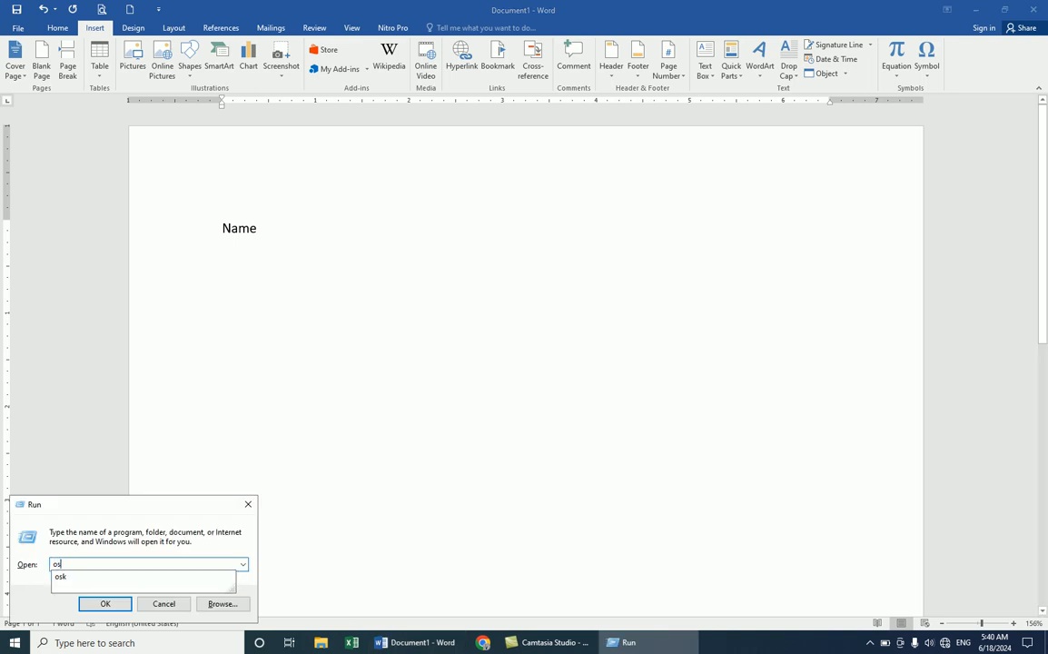
pyautogui.press('Return')
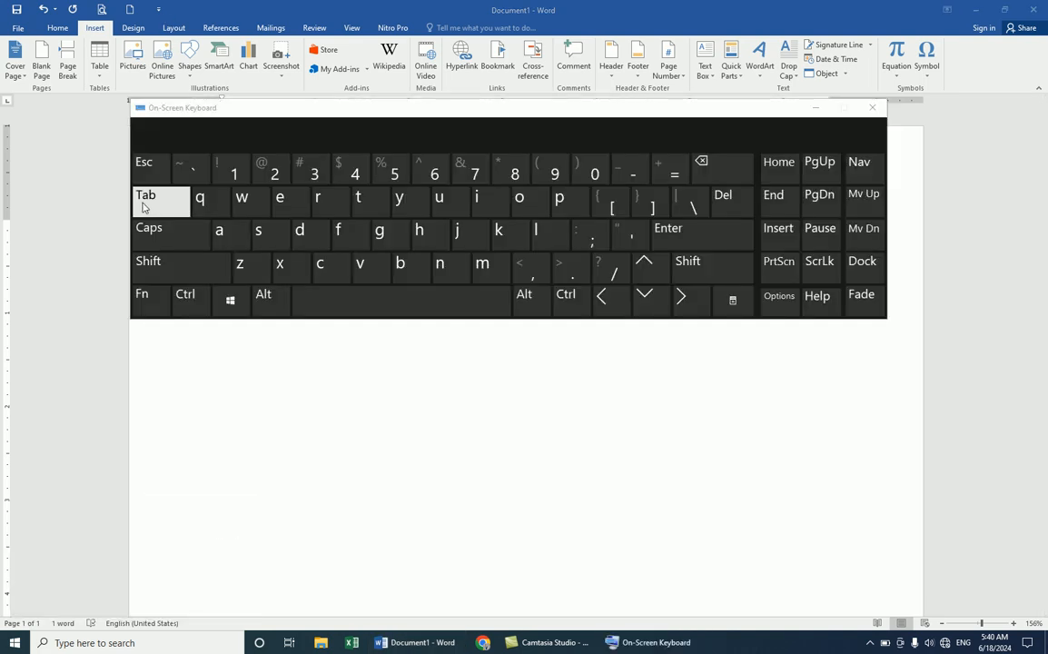
pyautogui.click(816, 108)
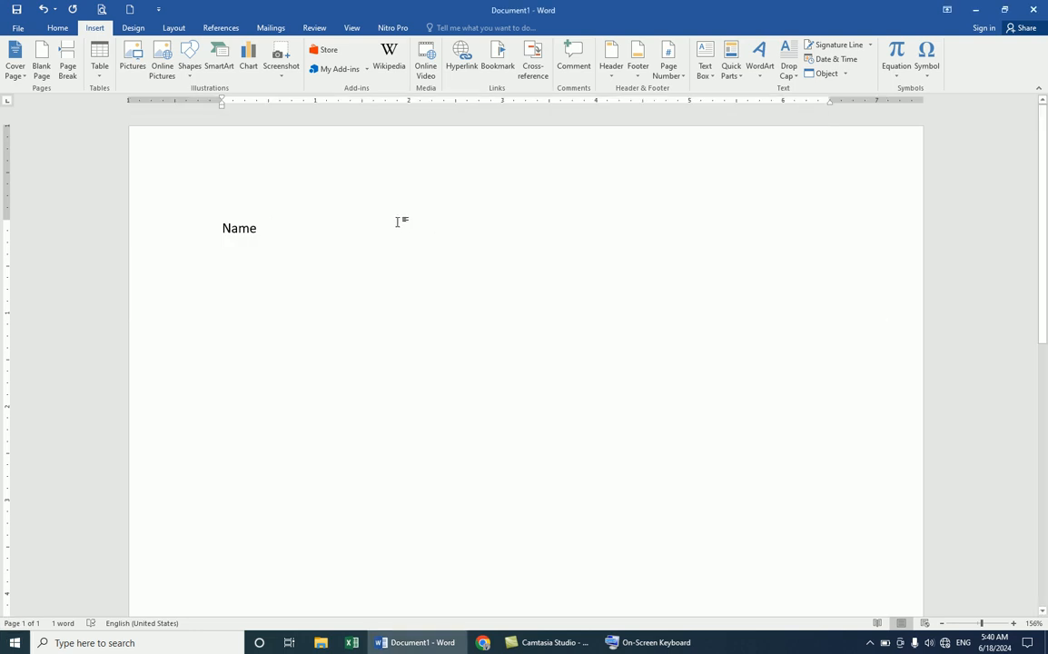
# Continue the text line after Name with f/name, job, salary and phone, separating the words with tabs.
pyautogui.press('Tab')
pyautogui.write('f/na')
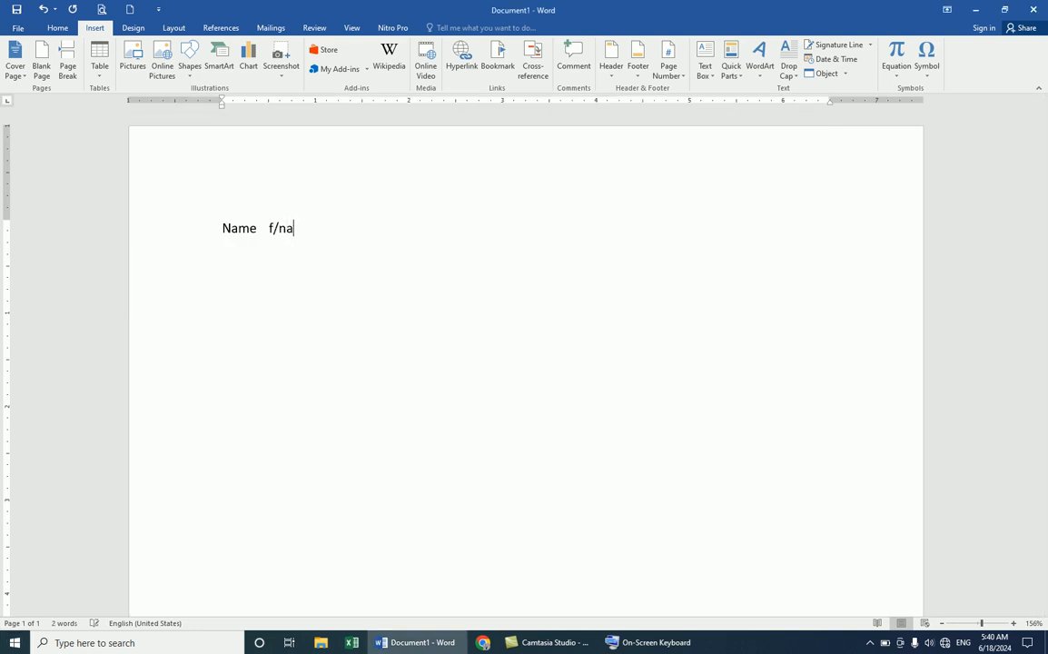
pyautogui.write('me job\tsalary')
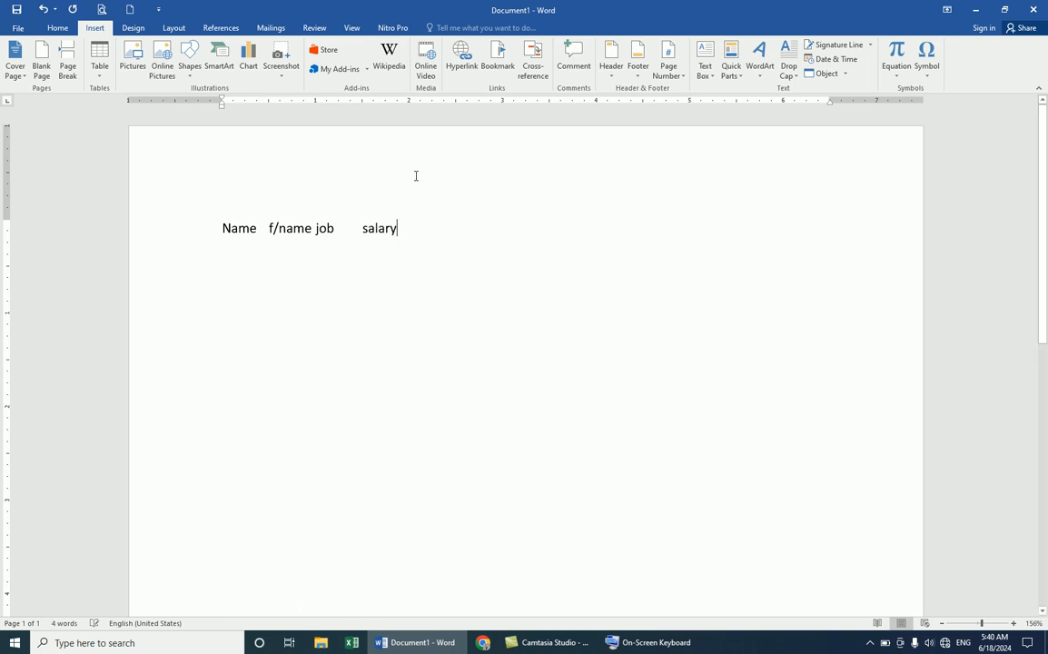
pyautogui.press('Tab')
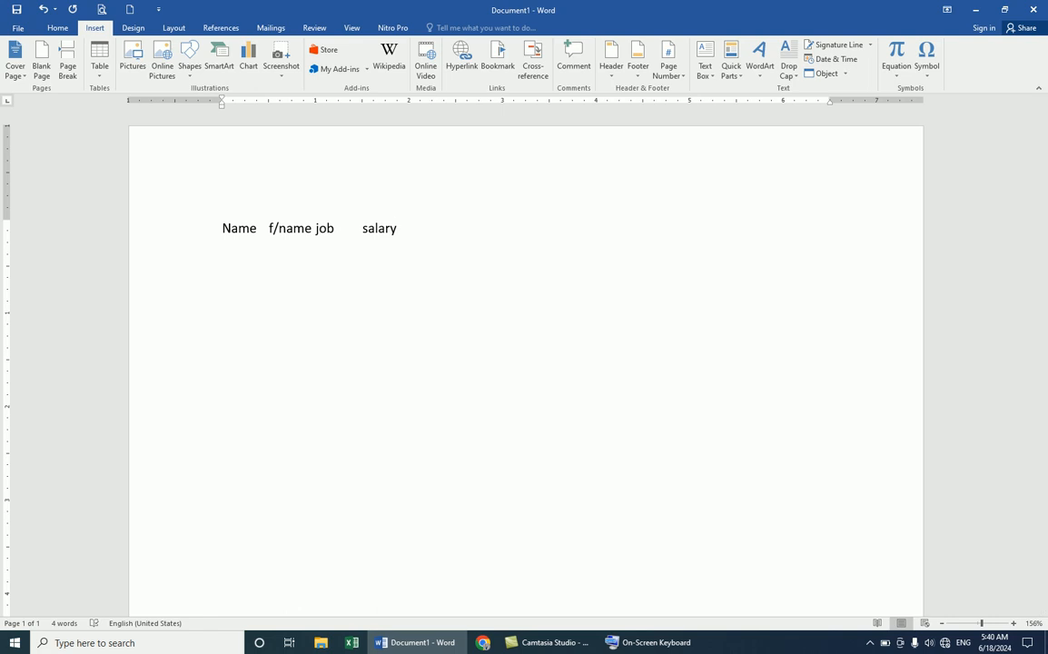
pyautogui.write('phone')
# Convert the whole text line to a 5-column table separated at tabs, using AutoFit to window.
pyautogui.hotkey('ctrl', 'a')
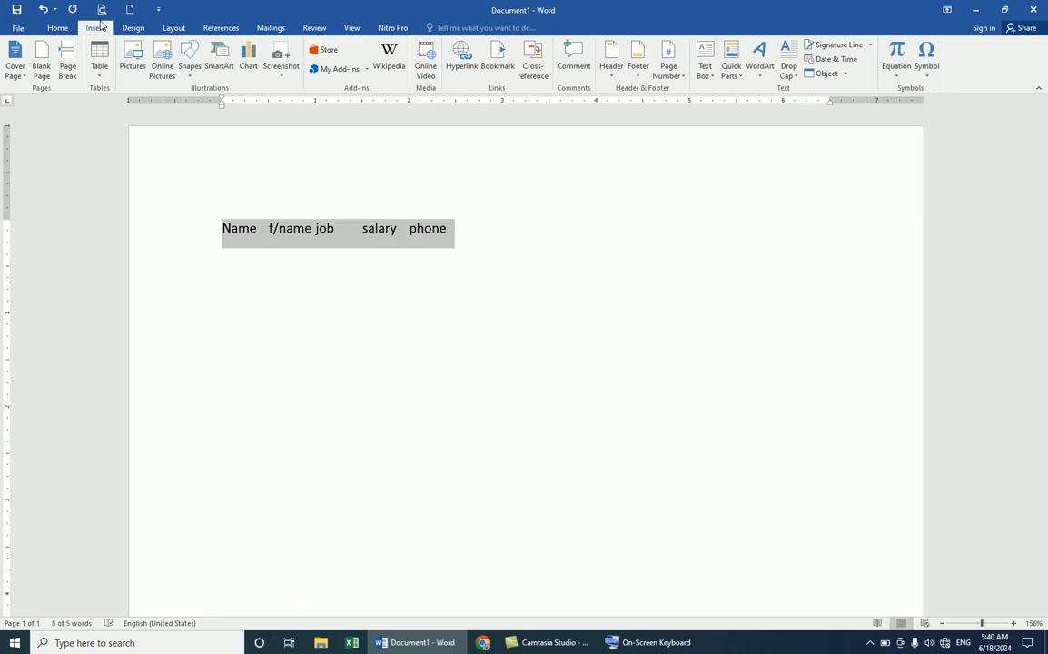
pyautogui.click(99, 65)
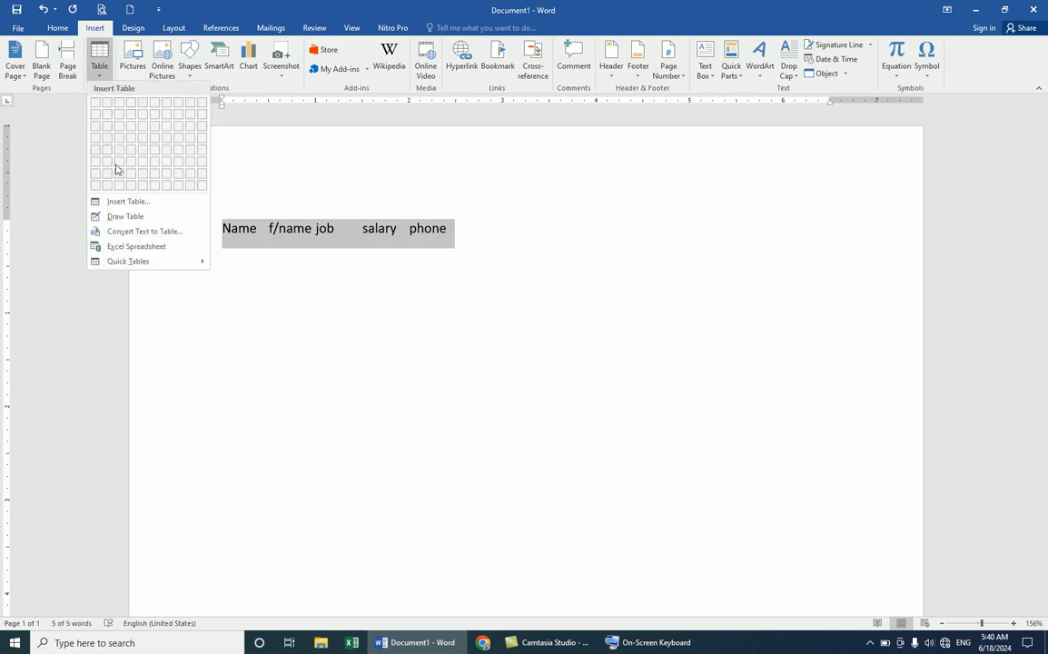
pyautogui.click(116, 233)
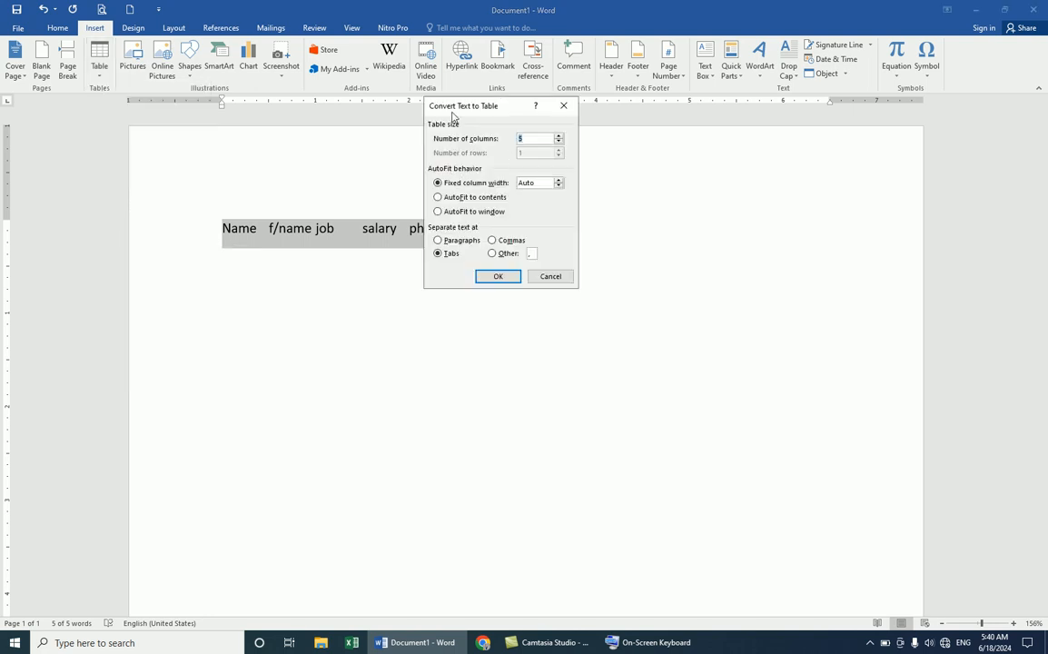
pyautogui.moveTo(459, 112); pyautogui.dragTo(656, 138)
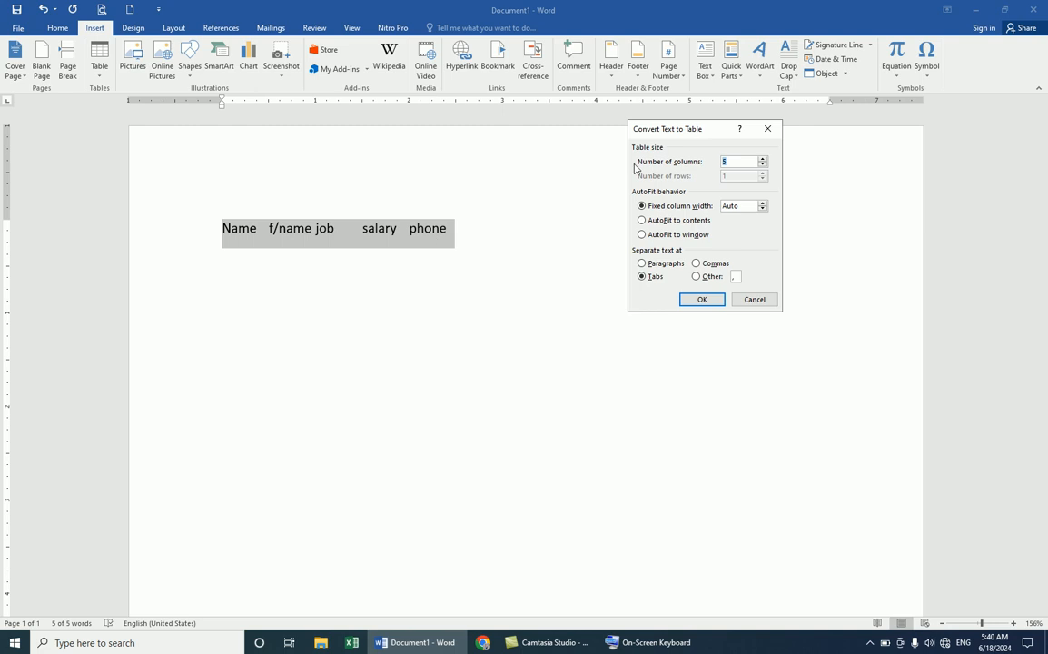
pyautogui.click(675, 235)
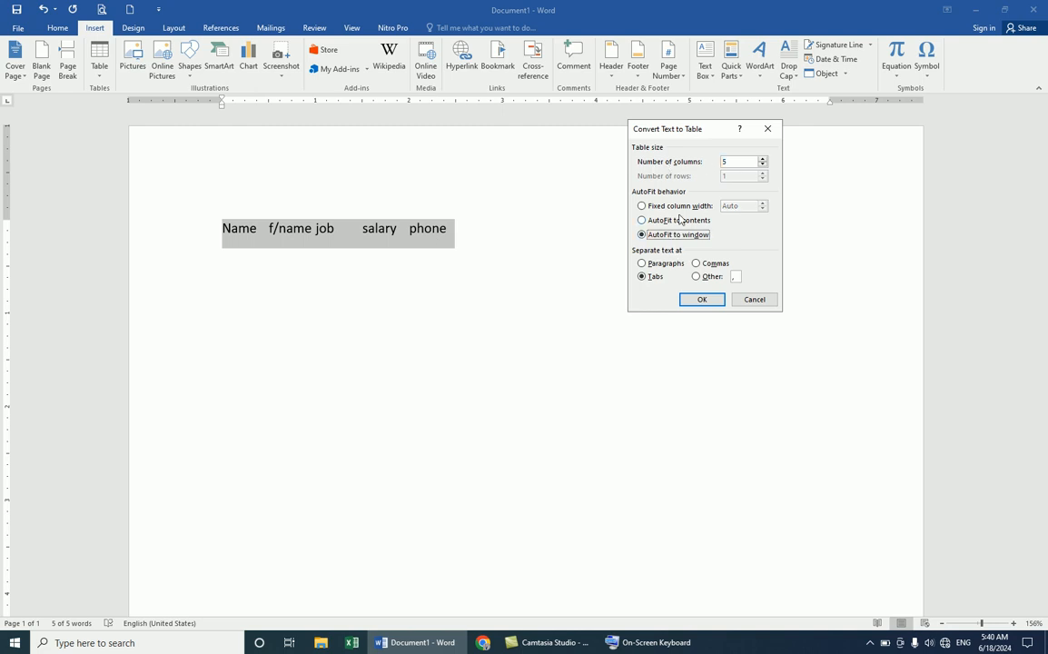
pyautogui.click(680, 220)
pyautogui.click(688, 207)
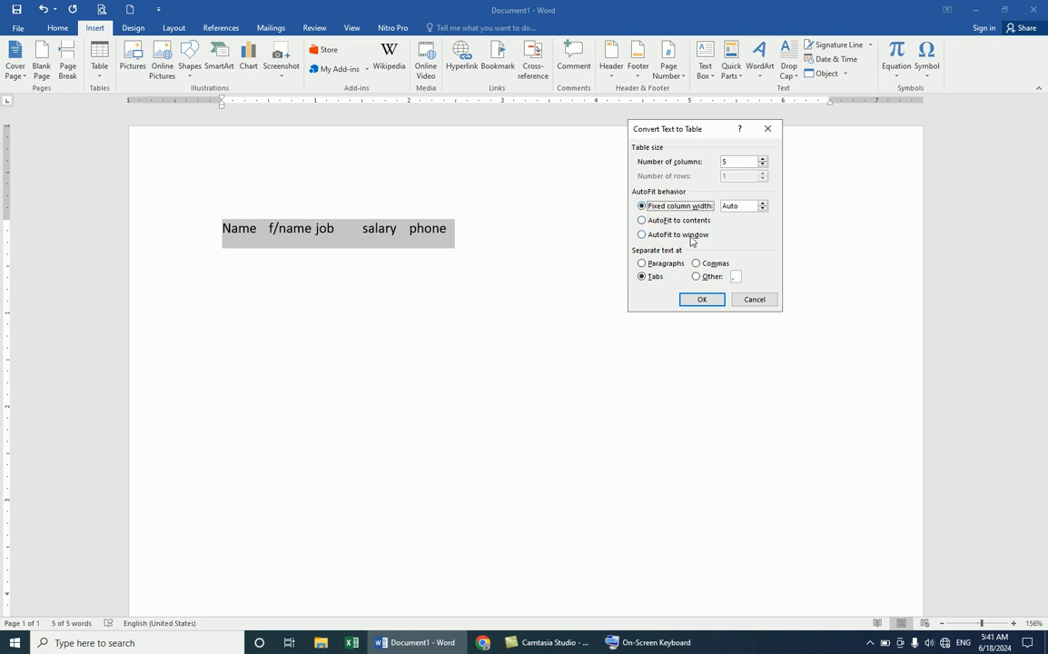
pyautogui.click(690, 238)
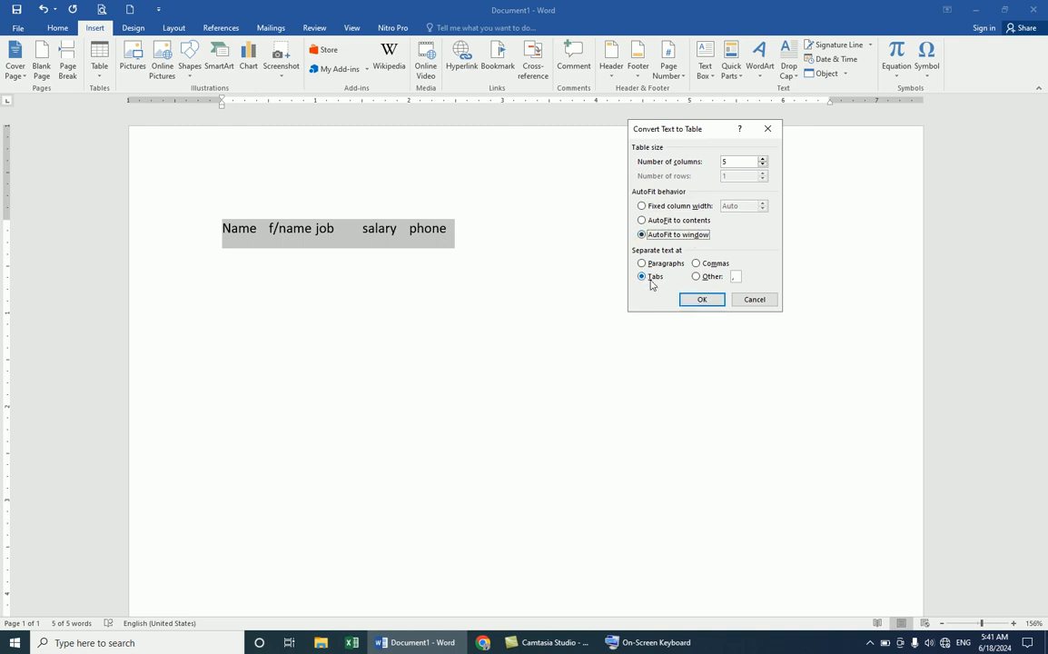
pyautogui.click(699, 300)
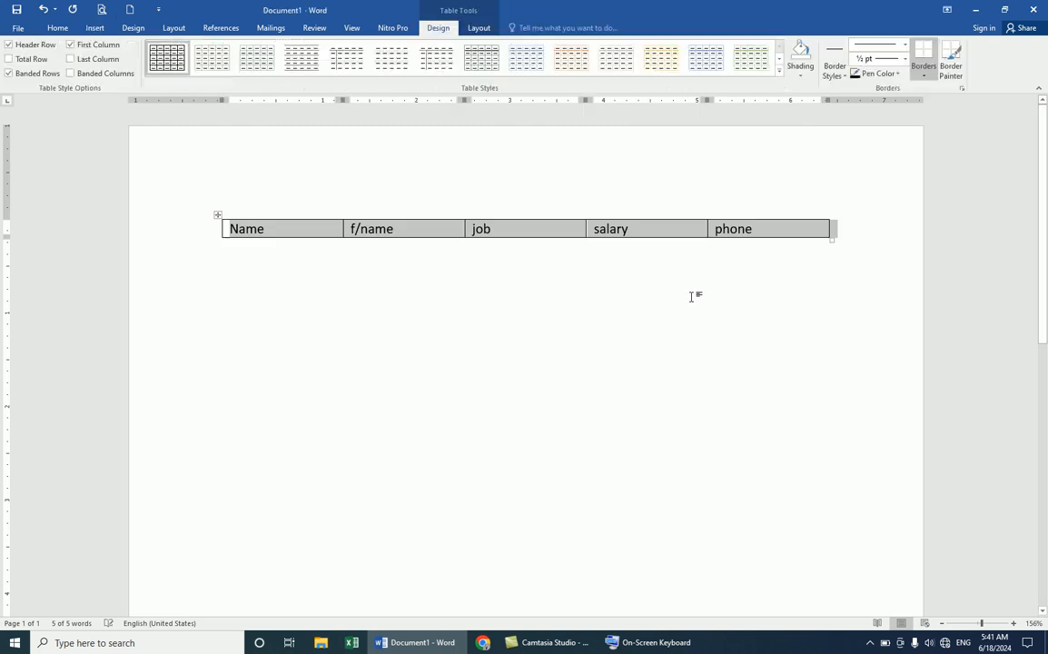
# Add five empty rows below the heading row by advancing through the table's cells.
pyautogui.click(283, 233)
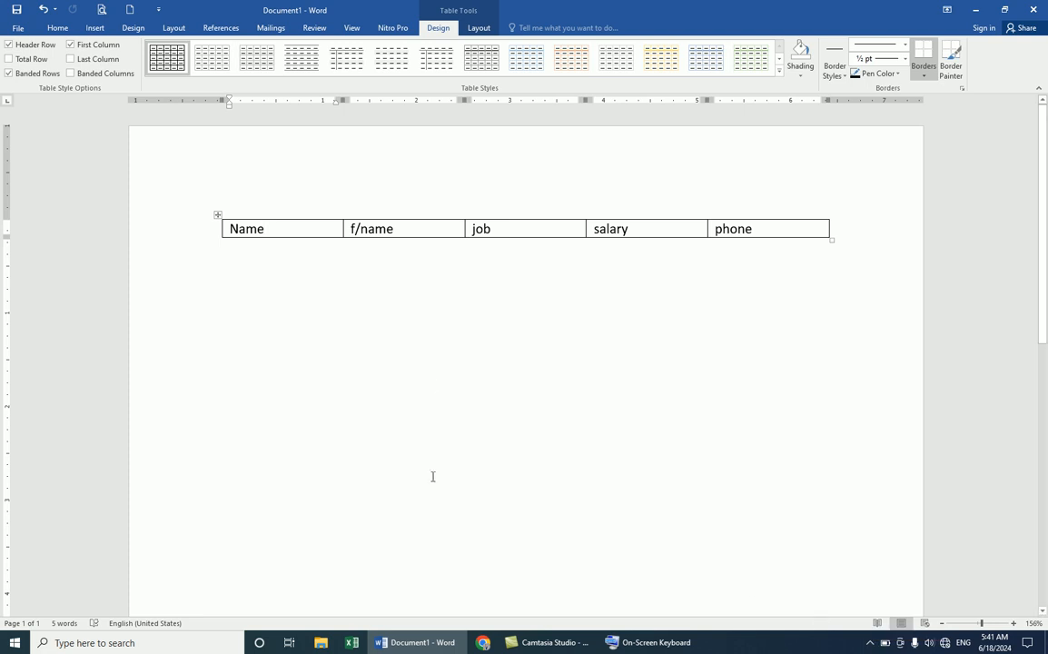
pyautogui.press('Tab')
pyautogui.press('Tab')
pyautogui.press('Tab')
pyautogui.press('Tab')
pyautogui.press('Tab')
pyautogui.press('Tab')
pyautogui.press('Tab')
pyautogui.press('Tab')
pyautogui.press('Tab')
pyautogui.press('Tab')
pyautogui.press('Tab')
pyautogui.press('Tab')
pyautogui.press('Tab')
pyautogui.press('Tab')
pyautogui.press('Tab')
pyautogui.press('Tab')
pyautogui.press('Tab')
pyautogui.press('Tab')
pyautogui.press('Tab')
pyautogui.press('Tab')
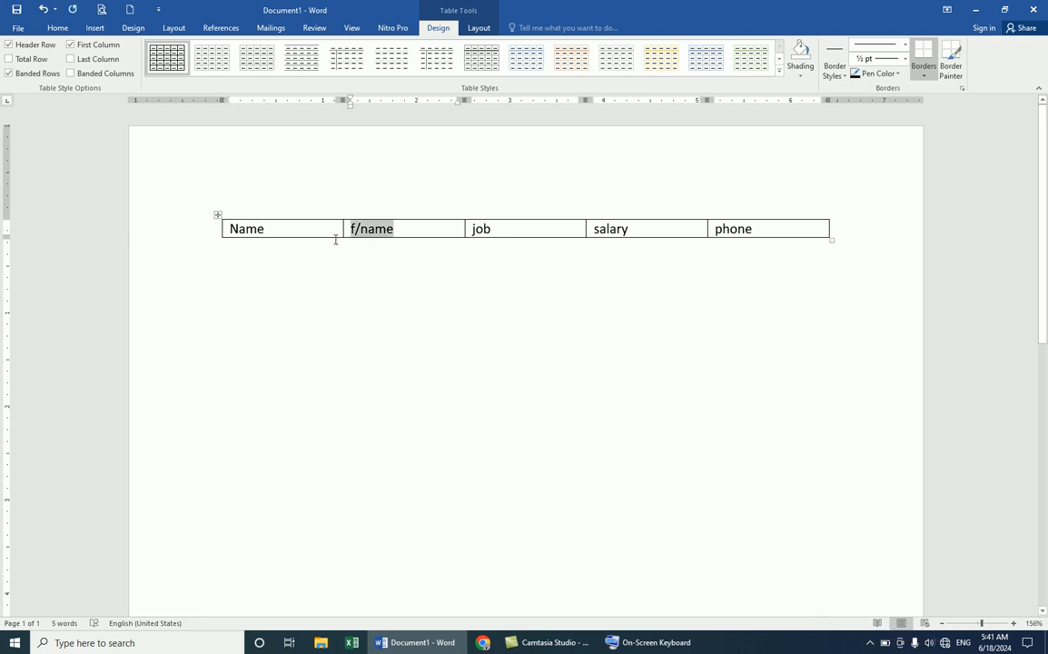
# Delete the entire table converted from the tab-separated text.
pyautogui.rightClick(217, 225)
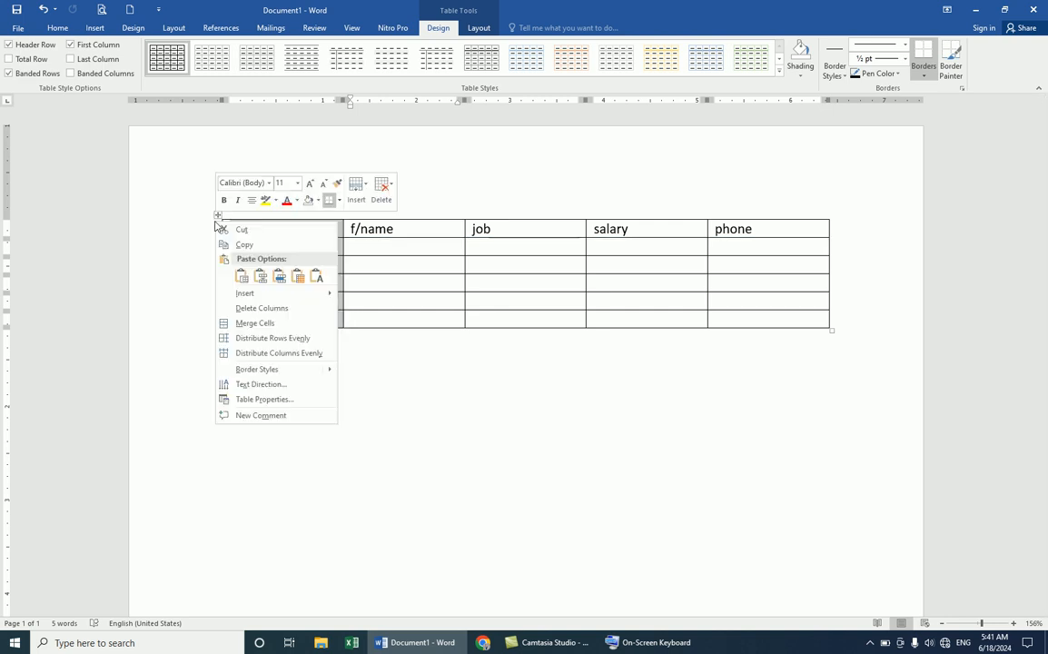
pyautogui.click(199, 290)
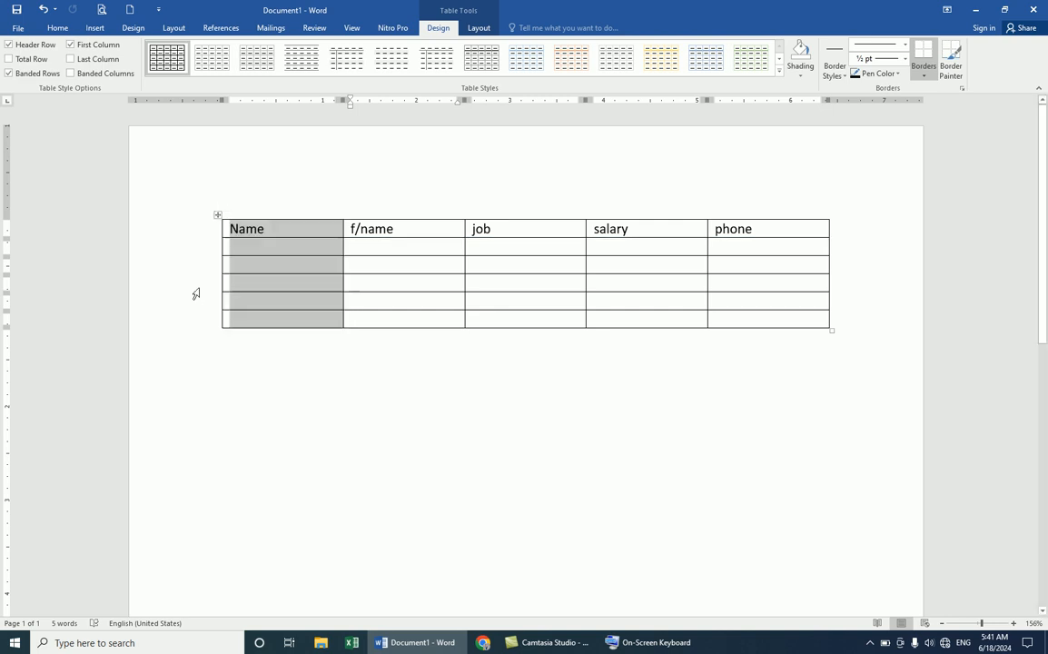
pyautogui.click(240, 243)
pyautogui.rightClick(218, 217)
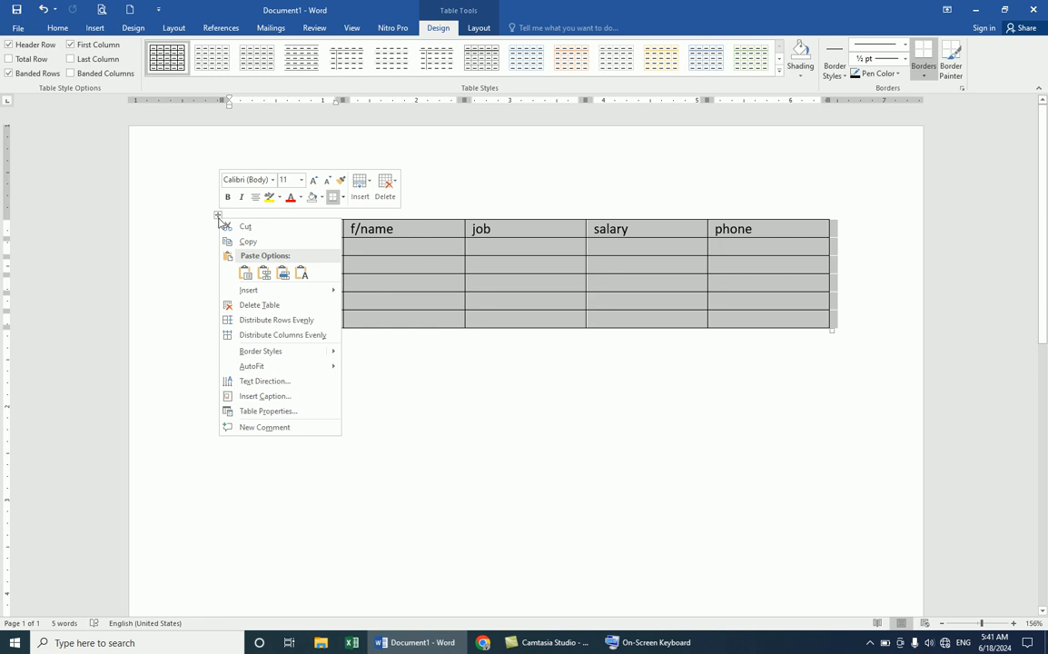
pyautogui.click(254, 304)
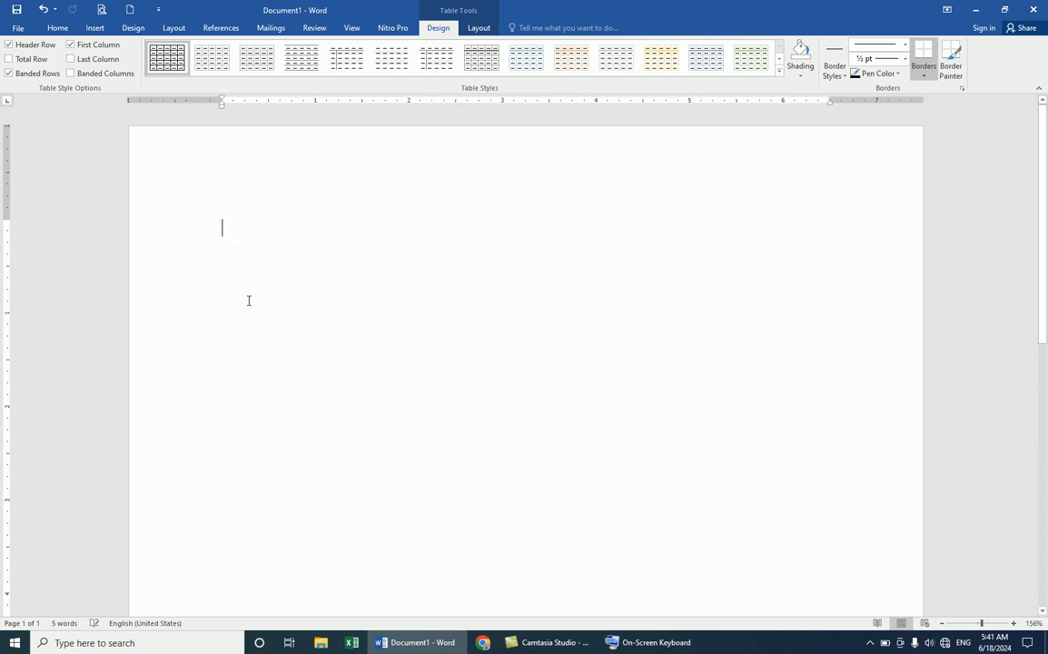
# Enter the text line Name,f/name,phone,salary,job with its headings separated by commas.
pyautogui.click(94, 27)
pyautogui.click(102, 71)
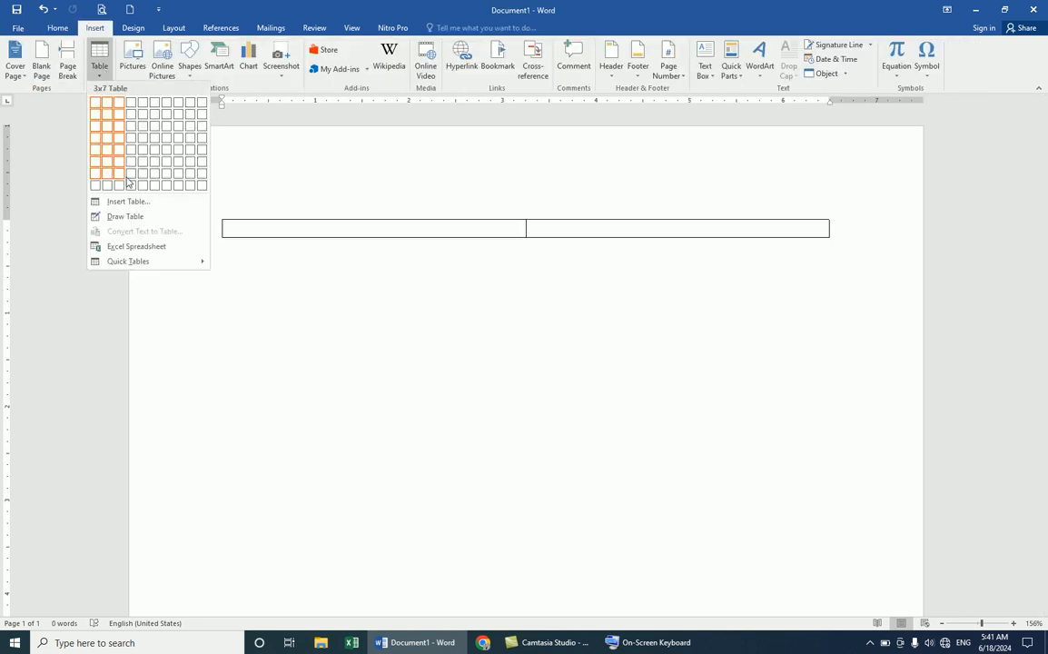
pyautogui.click(236, 228)
pyautogui.write('name,')
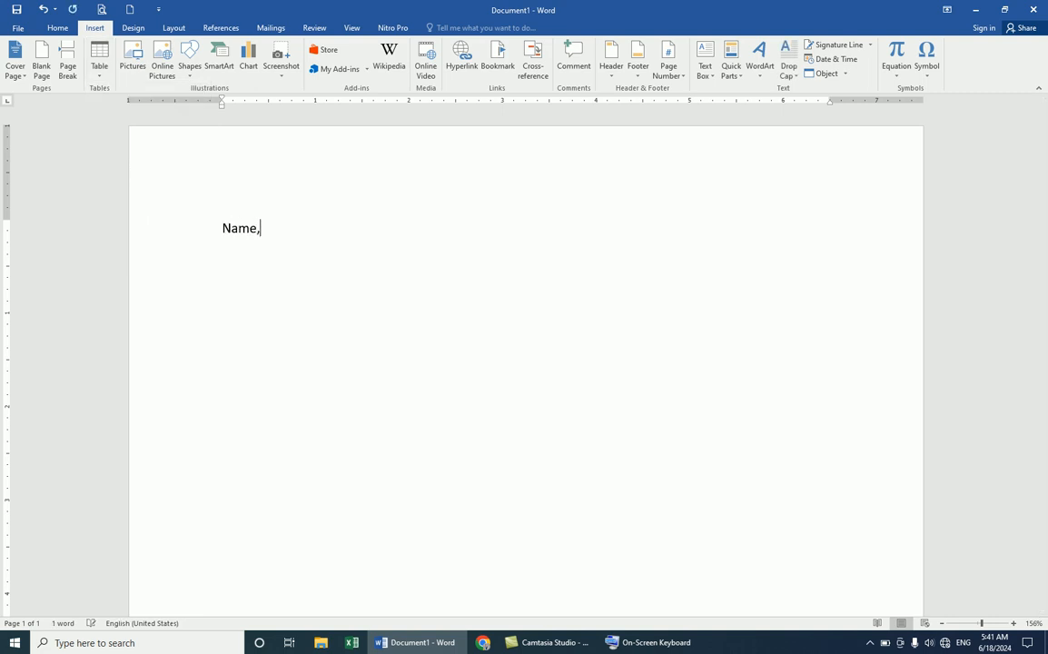
pyautogui.write('f/name,phone,salary')
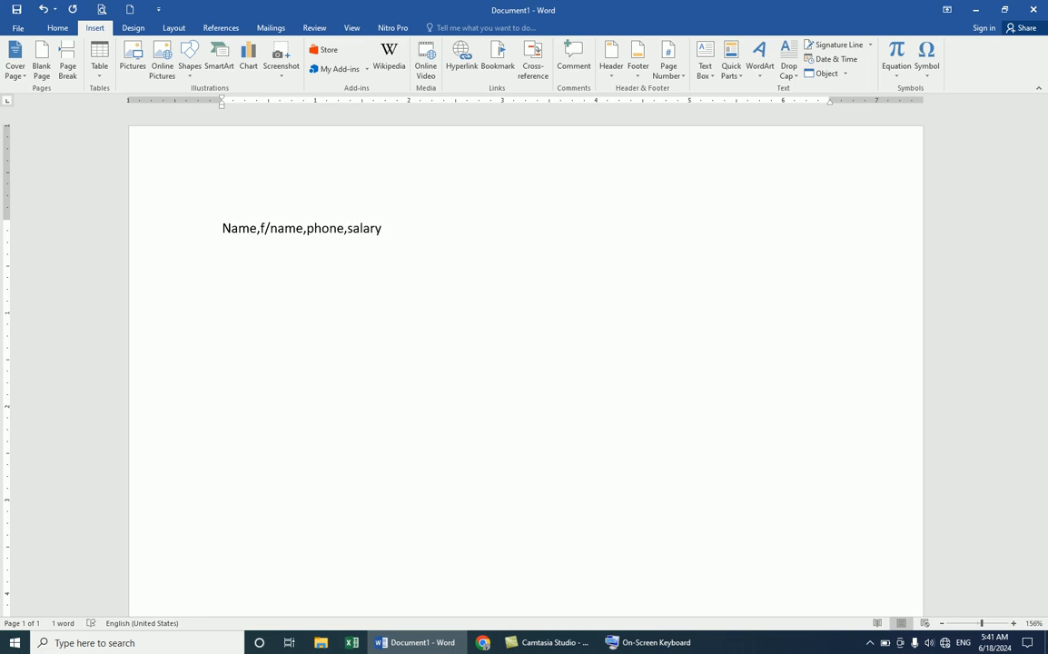
pyautogui.write(',job')
# Select the whole comma-separated line, and bring up the on-screen keyboard (osk) to show the select-all combination before minimizing it.
pyautogui.tripleClick(238, 228)
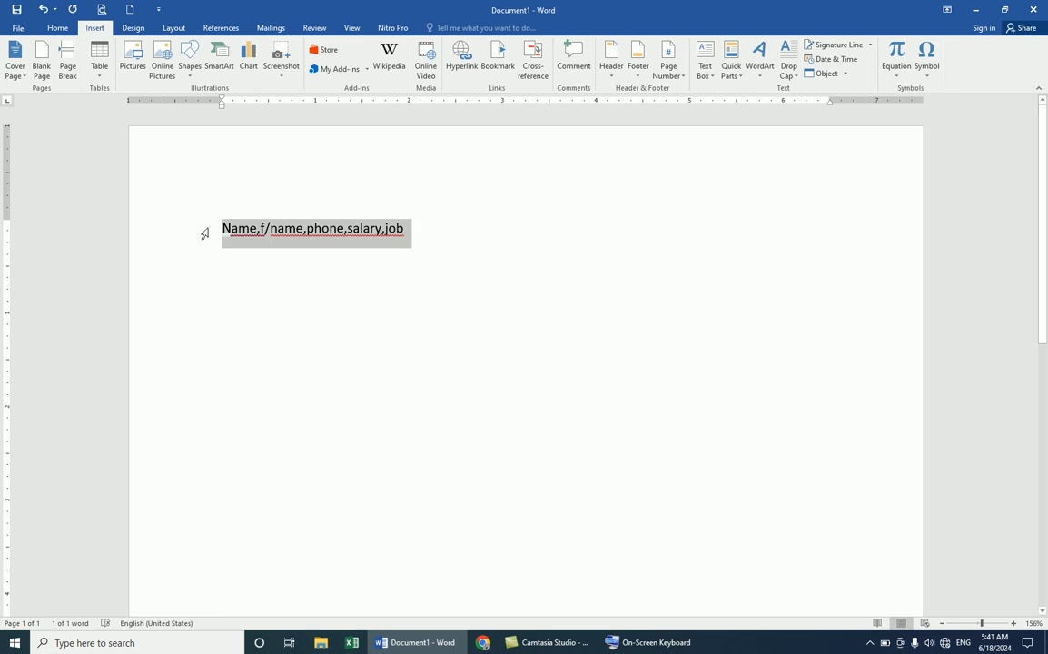
pyautogui.press('super+r')
pyautogui.write('osk')
pyautogui.press('Return')
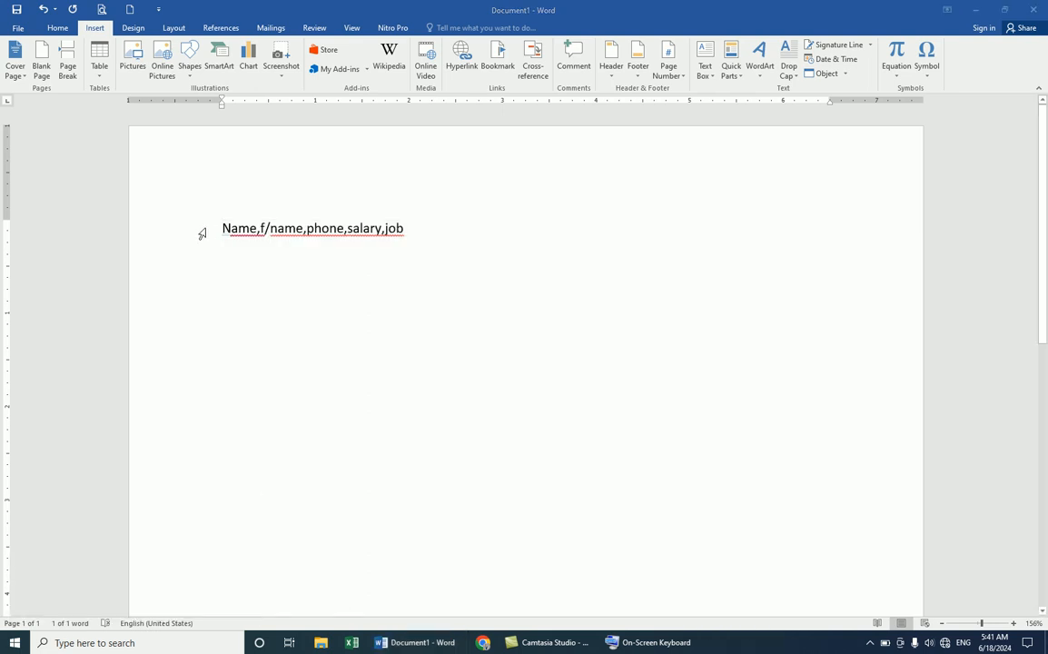
pyautogui.click(178, 300)
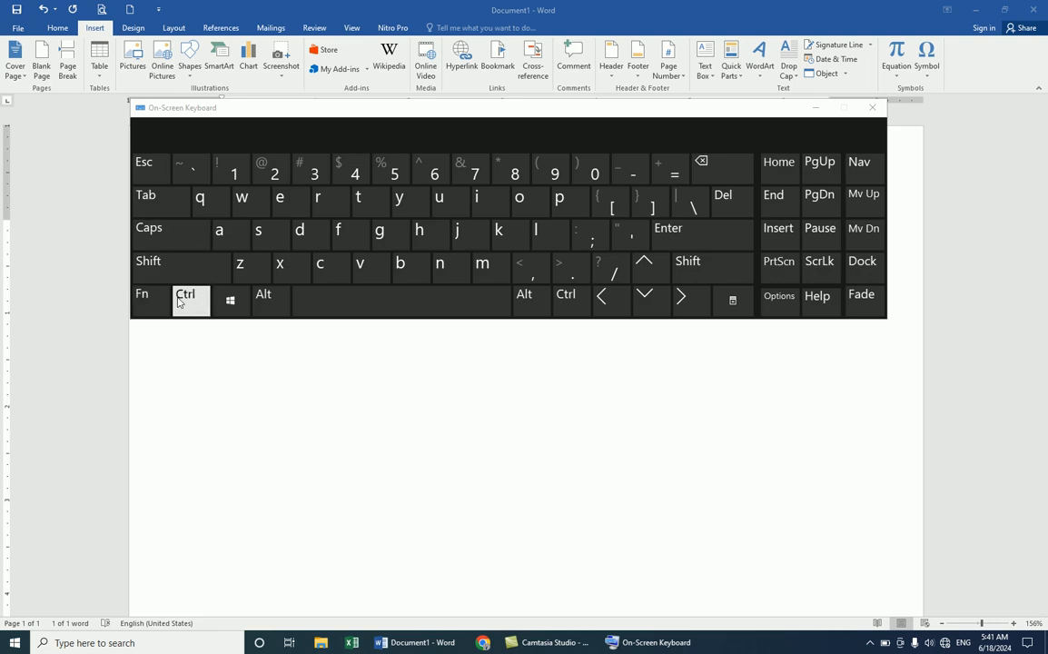
pyautogui.click(229, 237)
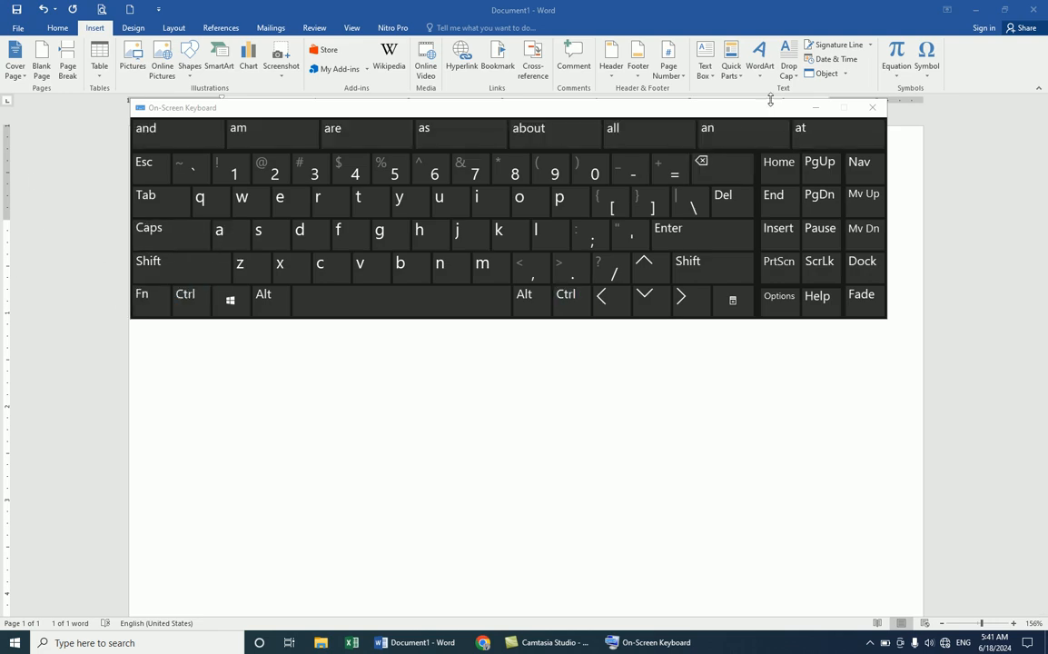
pyautogui.click(815, 107)
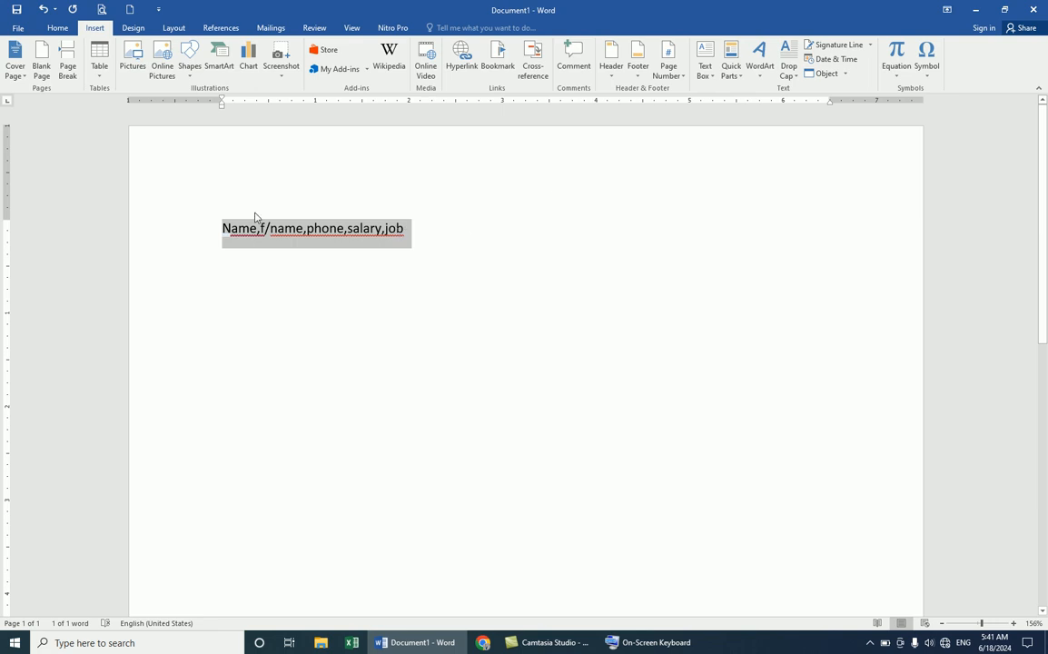
# Convert the selected line to a 5-column table separated at commas, using AutoFit to window.
pyautogui.click(100, 78)
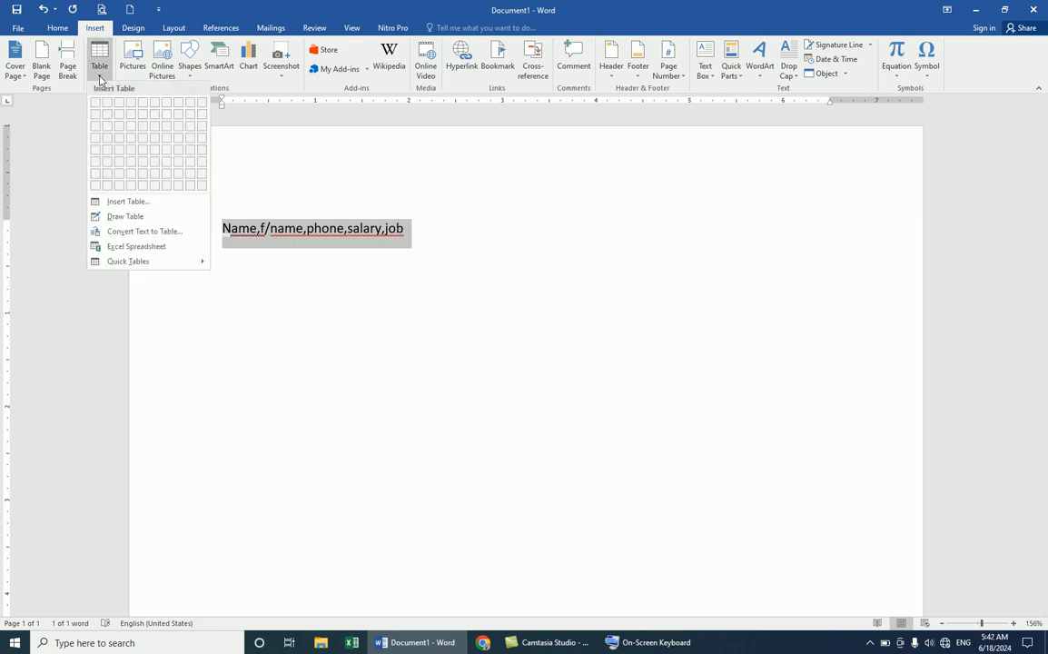
pyautogui.click(141, 232)
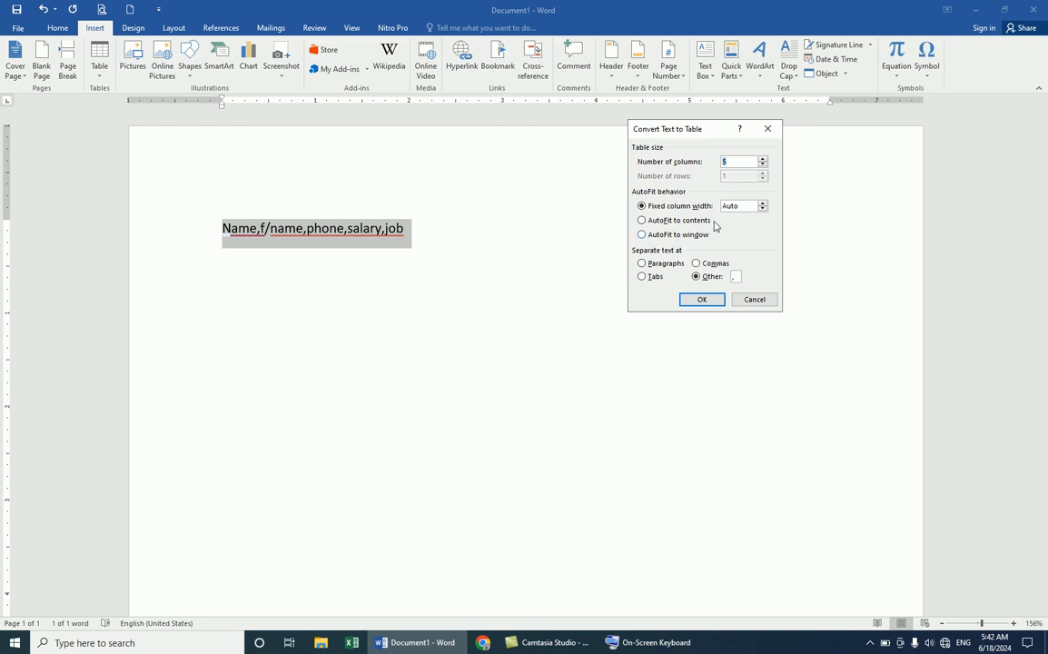
pyautogui.click(671, 234)
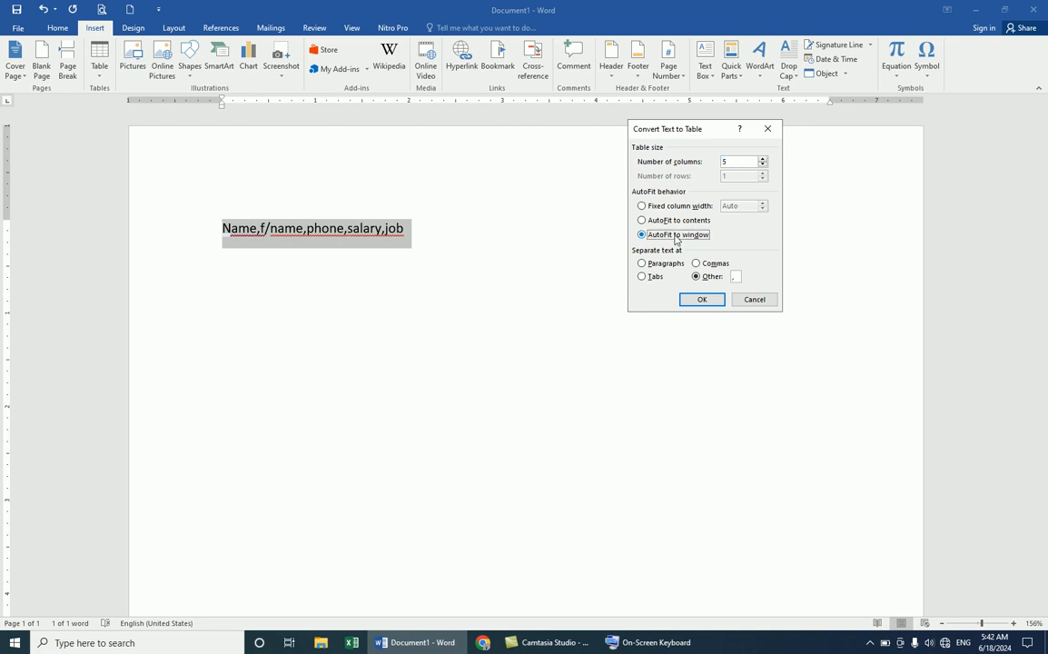
pyautogui.click(715, 264)
pyautogui.click(707, 277)
pyautogui.write('-')
pyautogui.click(696, 264)
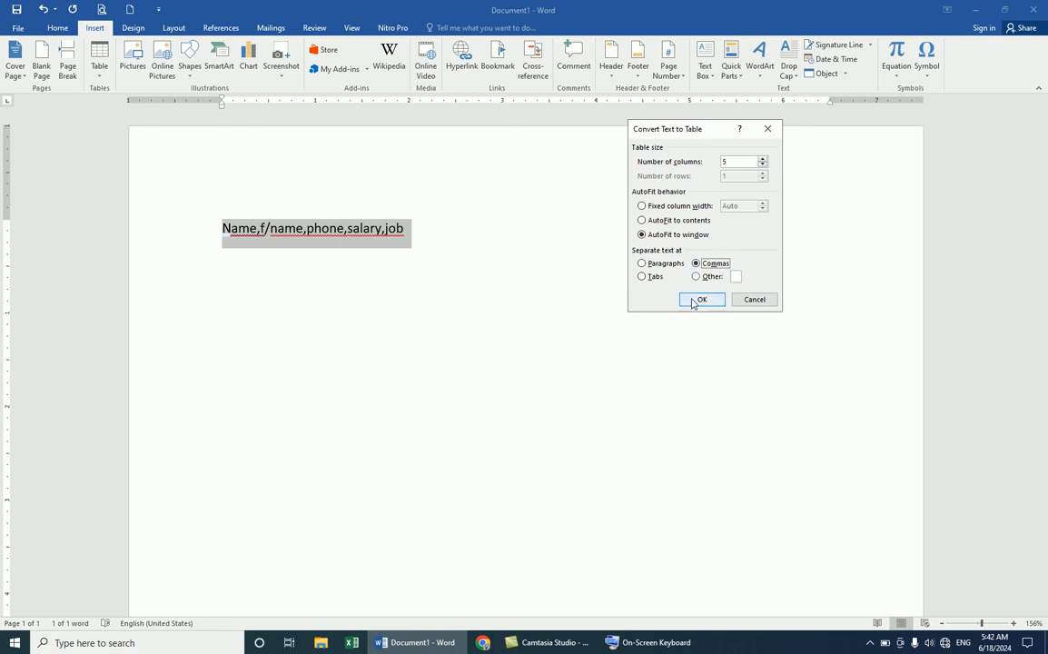
pyautogui.click(693, 300)
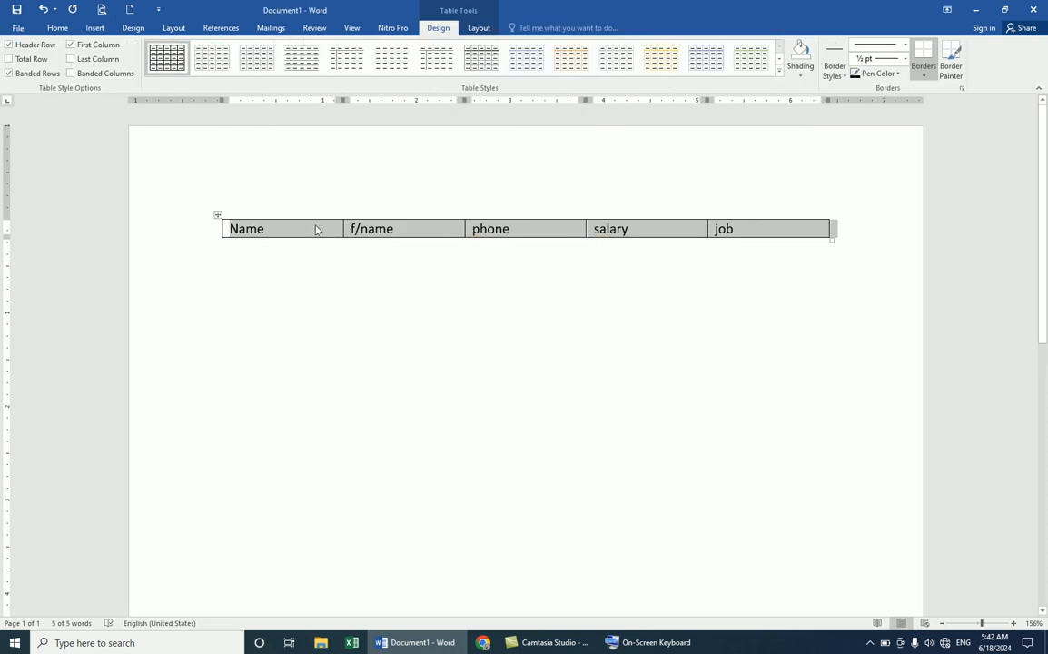
# Add ten empty rows below the heading row by advancing through the table's cells.
pyautogui.click(316, 228)
pyautogui.press('Tab')
pyautogui.press('Tab')
pyautogui.press('Tab')
pyautogui.press('Tab')
pyautogui.press('Tab')
pyautogui.press('Tab')
pyautogui.press('Tab')
pyautogui.press('Tab')
pyautogui.press('Tab')
pyautogui.press('Tab')
pyautogui.press('Tab')
pyautogui.press('Tab')
pyautogui.press('Tab')
pyautogui.press('Tab')
pyautogui.press('Tab')
pyautogui.press('Tab')
pyautogui.press('Tab')
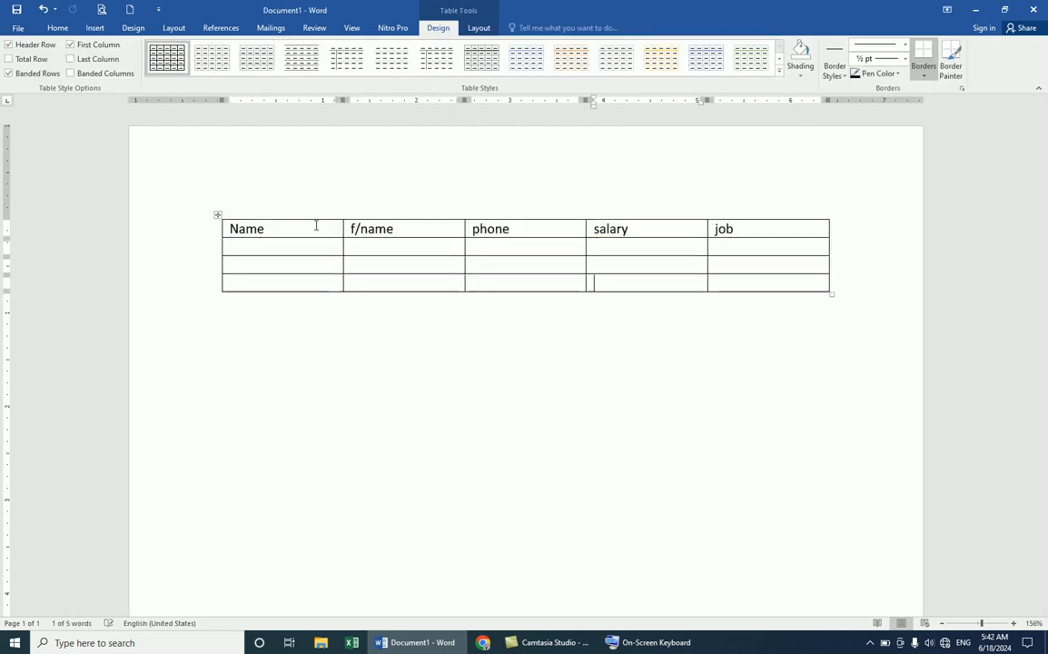
pyautogui.press('Tab')
pyautogui.press('Tab')
pyautogui.press('Tab')
pyautogui.press('Tab')
pyautogui.press('Tab')
pyautogui.press('Tab')
pyautogui.press('Tab')
pyautogui.press('Tab')
pyautogui.press('Tab')
pyautogui.press('Tab')
pyautogui.press('Tab')
pyautogui.press('Tab')
pyautogui.press('Tab')
pyautogui.press('Tab')
pyautogui.press('Tab')
pyautogui.press('Tab')
pyautogui.press('Tab')
pyautogui.press('Tab')
pyautogui.press('Tab')
pyautogui.press('Tab')
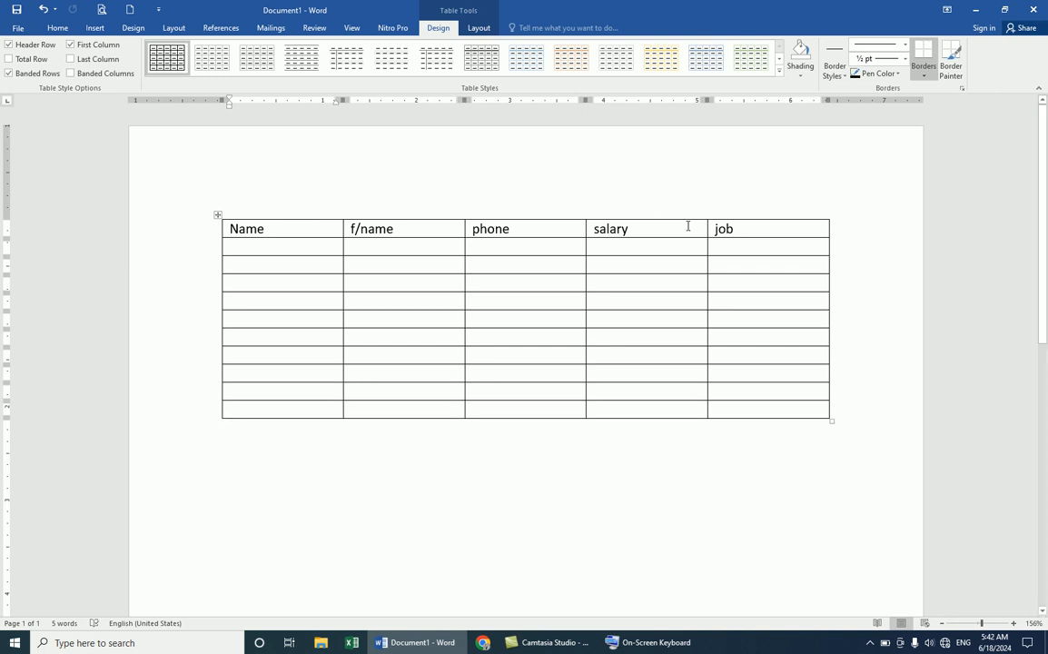
pyautogui.moveTo(755, 228); pyautogui.dragTo(338, 207)
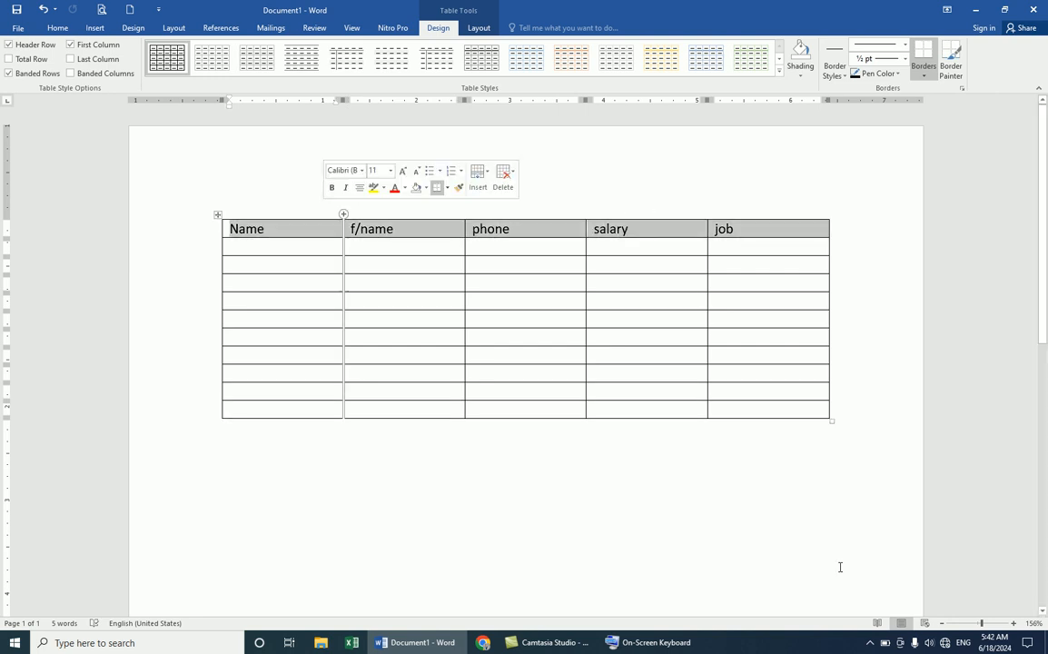
pyautogui.click(870, 641)
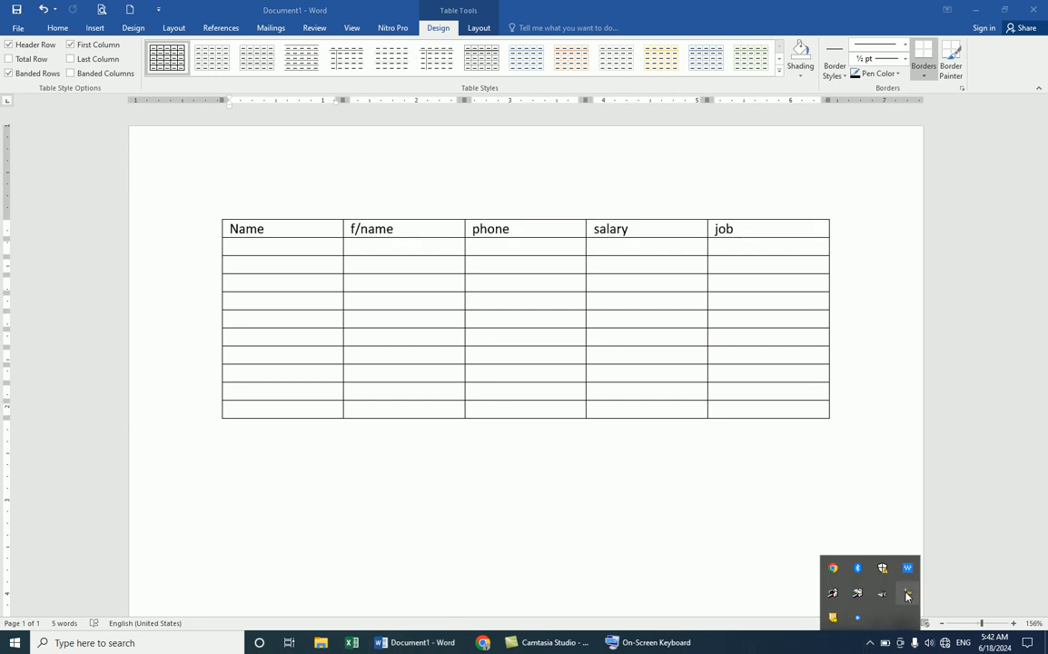
pyautogui.click(906, 593)
pyautogui.click(988, 585)
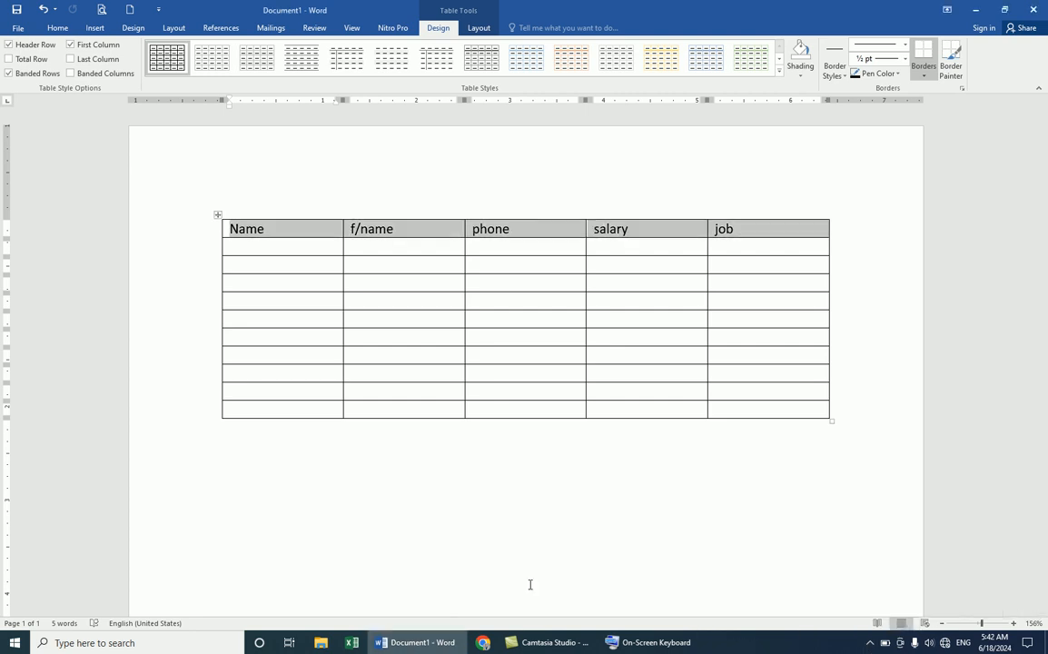
# Delete the entire table converted from the comma-separated text.
pyautogui.click(267, 263)
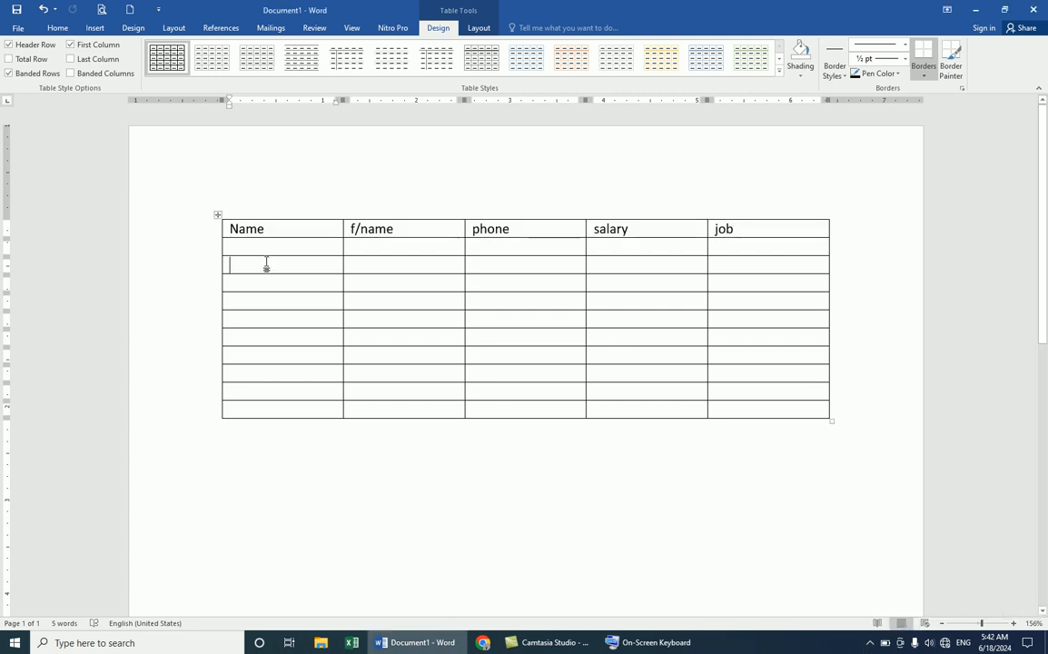
pyautogui.rightClick(218, 216)
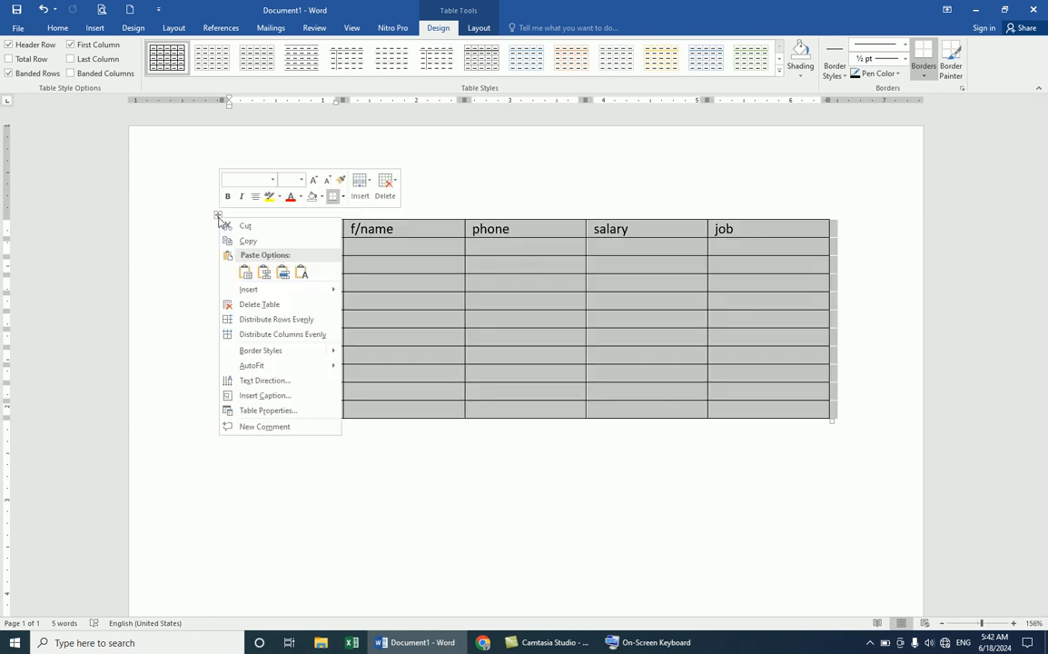
pyautogui.click(243, 303)
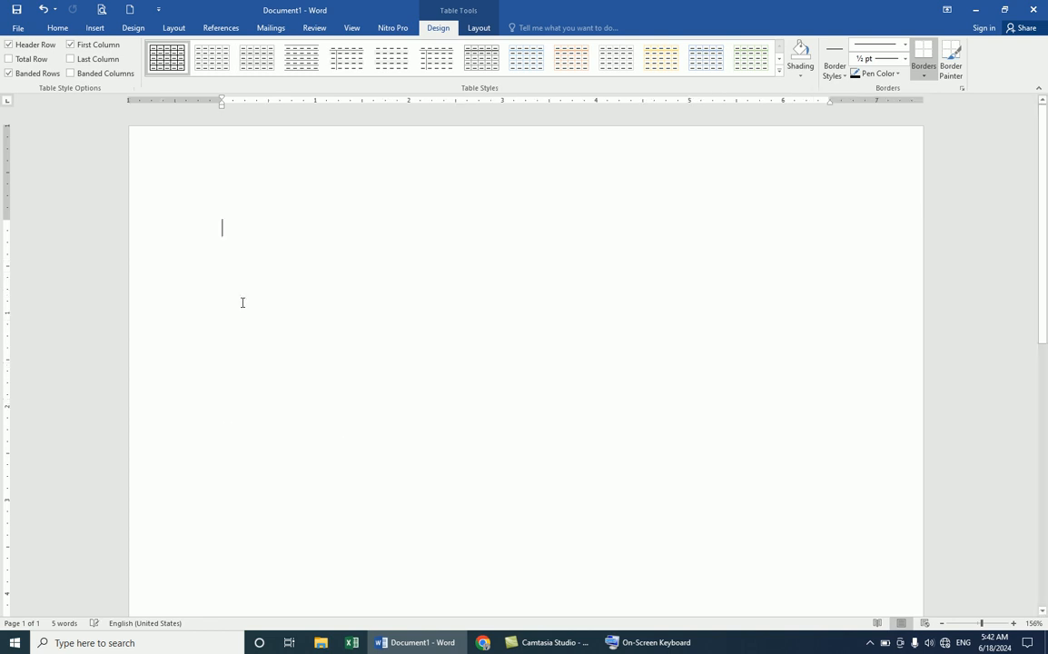
# Insert an embedded Excel spreadsheet into the empty document.
pyautogui.click(100, 35)
pyautogui.click(99, 59)
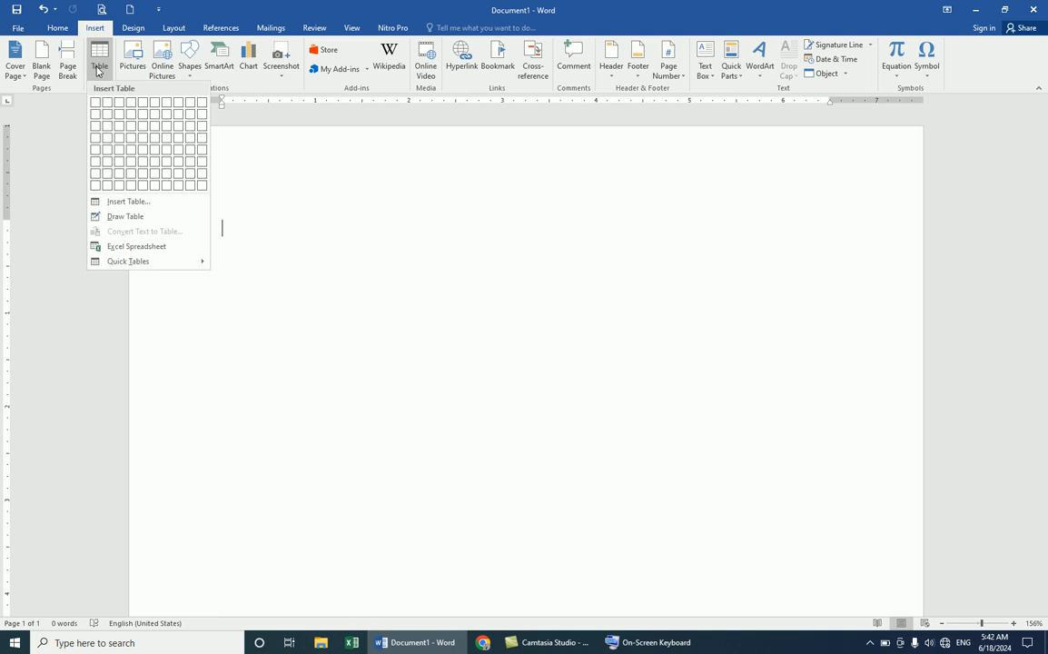
pyautogui.click(136, 246)
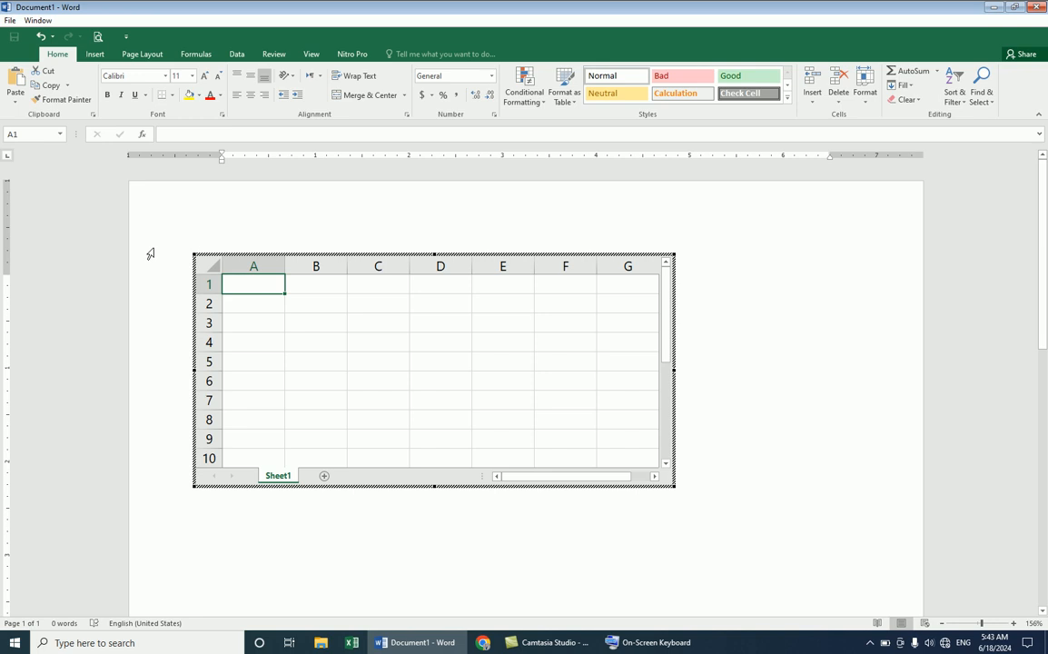
# Enter the headings name, f/name, job and salary in cells A2 to D2 of the embedded spreadsheet.
pyautogui.click(296, 297)
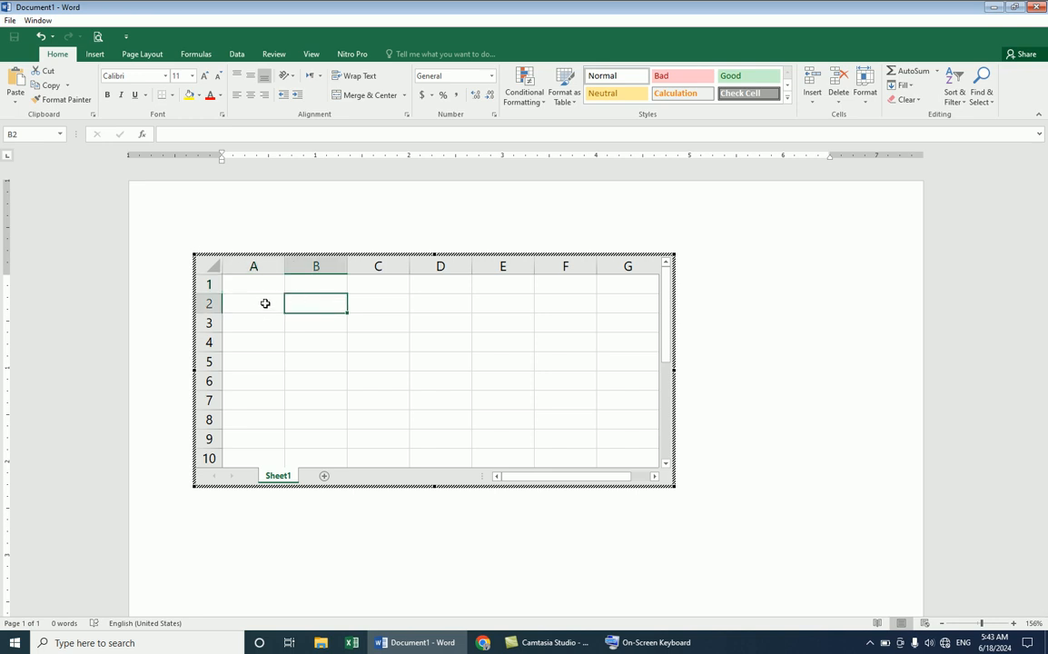
pyautogui.click(262, 304)
pyautogui.write('name')
pyautogui.press('Tab')
pyautogui.write('f/name')
pyautogui.press('Tab')
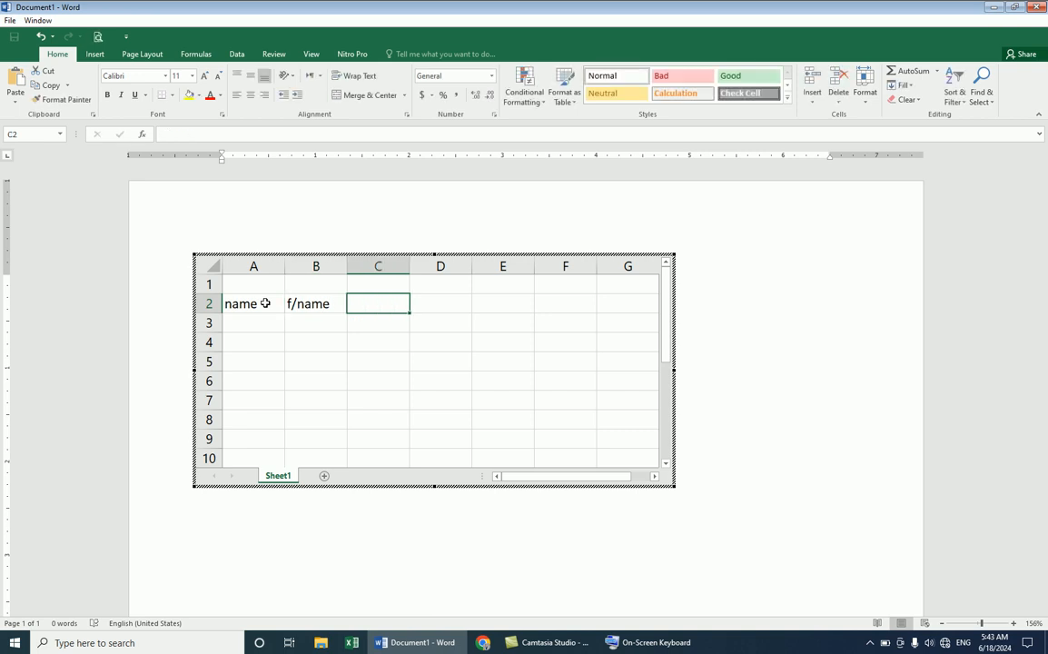
pyautogui.write('jobs')
pyautogui.press('Tab')
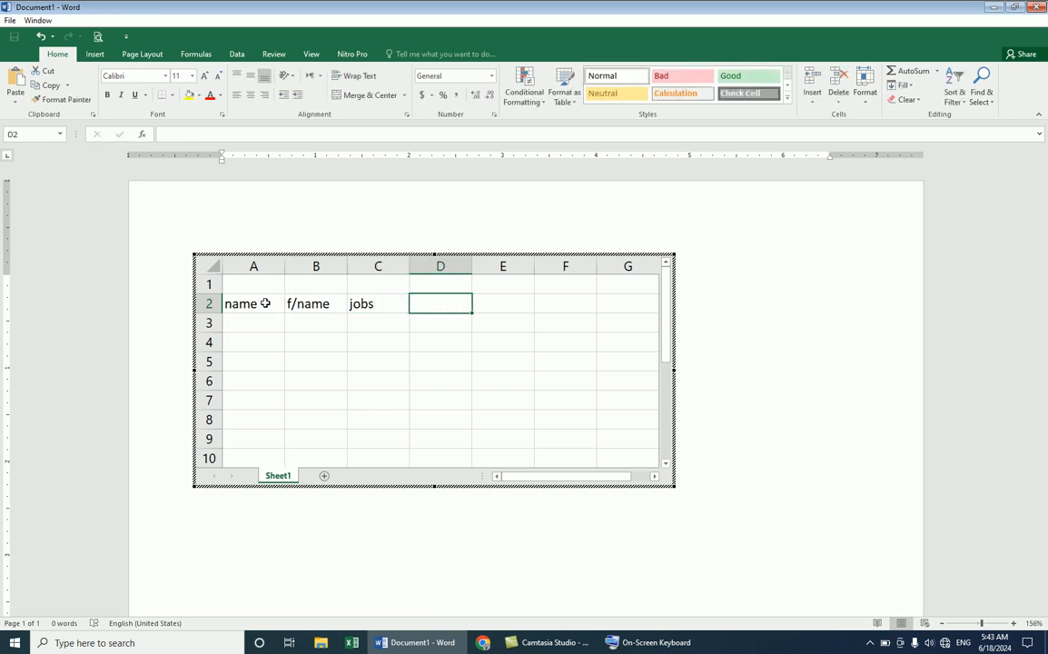
pyautogui.hotkey('shift', 'Tab')
pyautogui.press('BackSpace')
pyautogui.write('jobs')
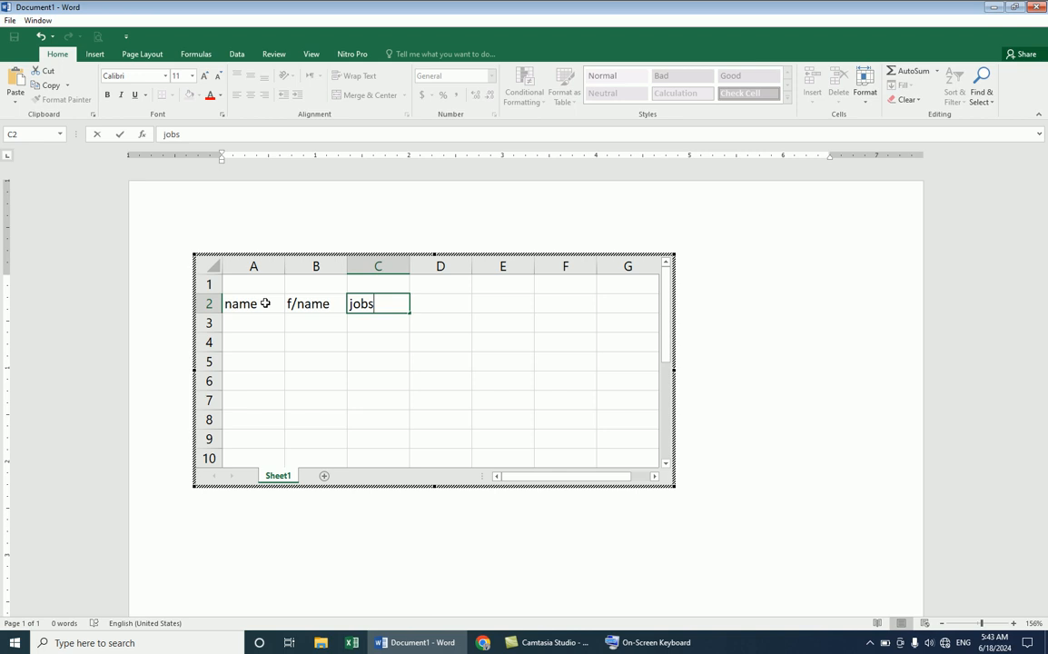
pyautogui.press('BackSpace')
pyautogui.press('Tab')
pyautogui.write('salary')
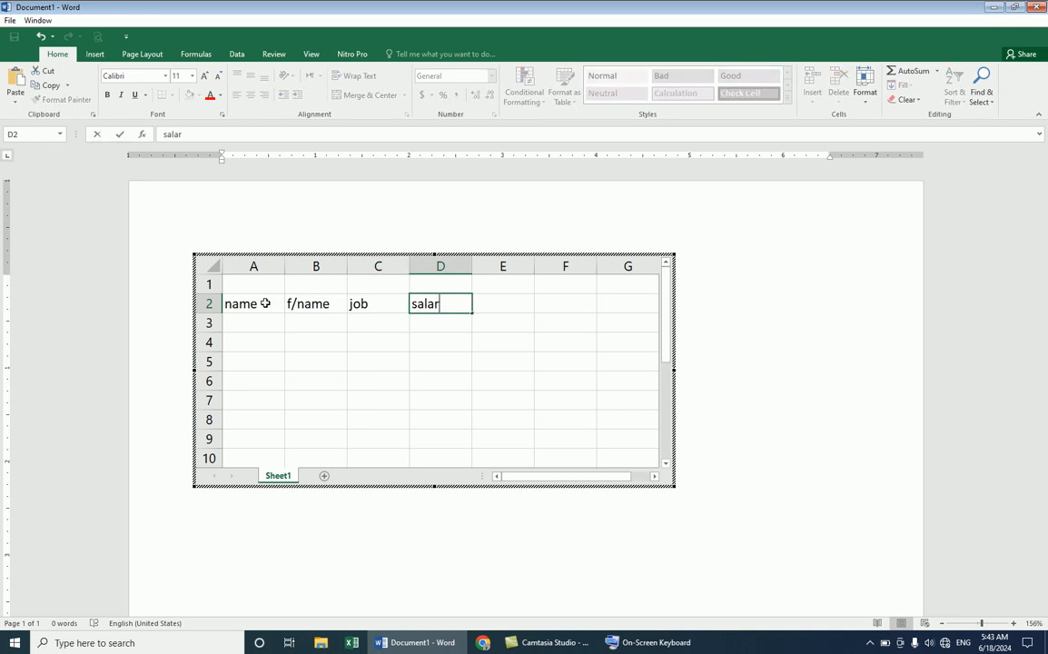
pyautogui.press('Return')
# Fill cells A3 to A7 under the name heading with five people's names.
pyautogui.press('Left')
pyautogui.press('Left')
pyautogui.press('Left')
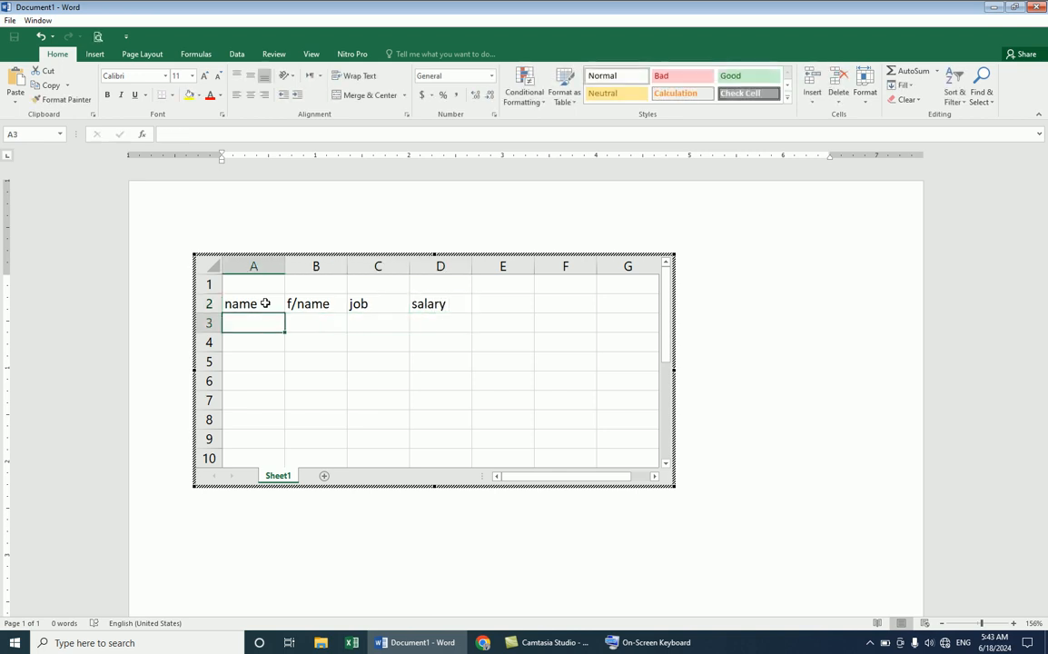
pyautogui.write('khan')
pyautogui.press('Return')
pyautogui.write('jan')
pyautogui.press('Return')
pyautogui.write('kamal')
pyautogui.press('Return')
pyautogui.write('noor')
pyautogui.press('Return')
pyautogui.write('tawab')
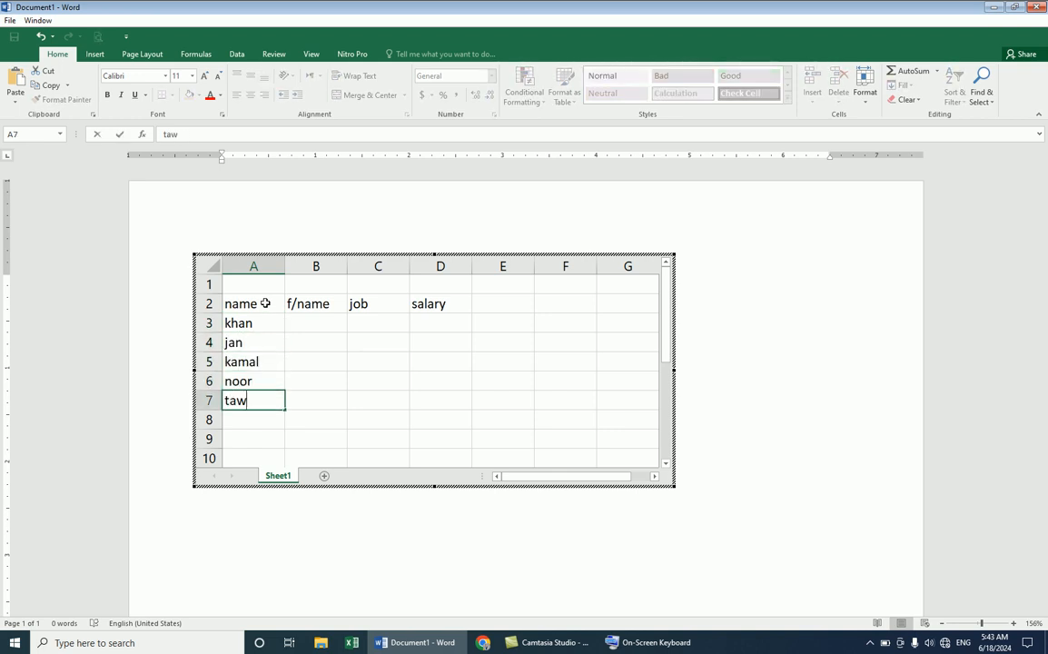
pyautogui.press('Tab')
# Fill cells B3 to B7 under the f/name heading with five fathers' names.
pyautogui.press('Up')
pyautogui.press('Up')
pyautogui.press('Up')
pyautogui.press('Up')
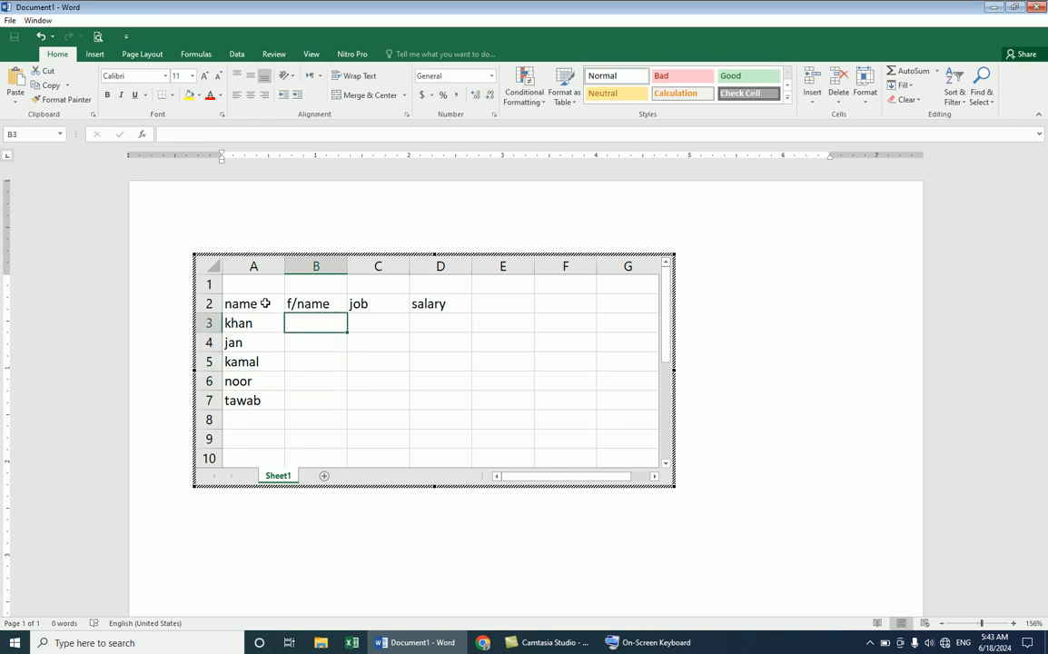
pyautogui.write('kamal')
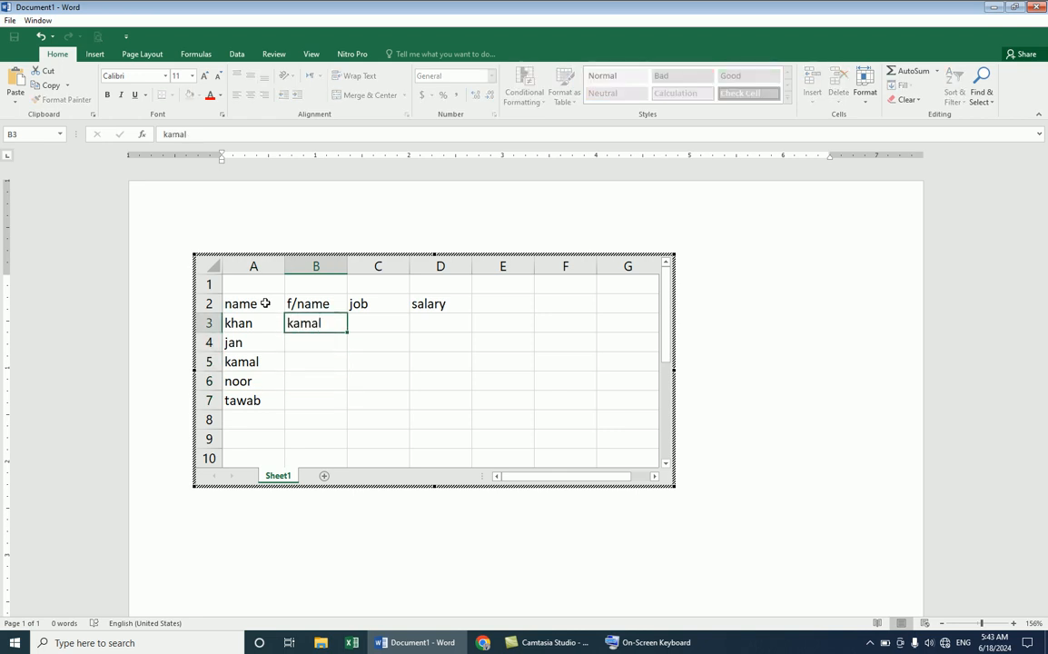
pyautogui.press('Return')
pyautogui.write('gu')
pyautogui.press('Return')
pyautogui.write('jawad')
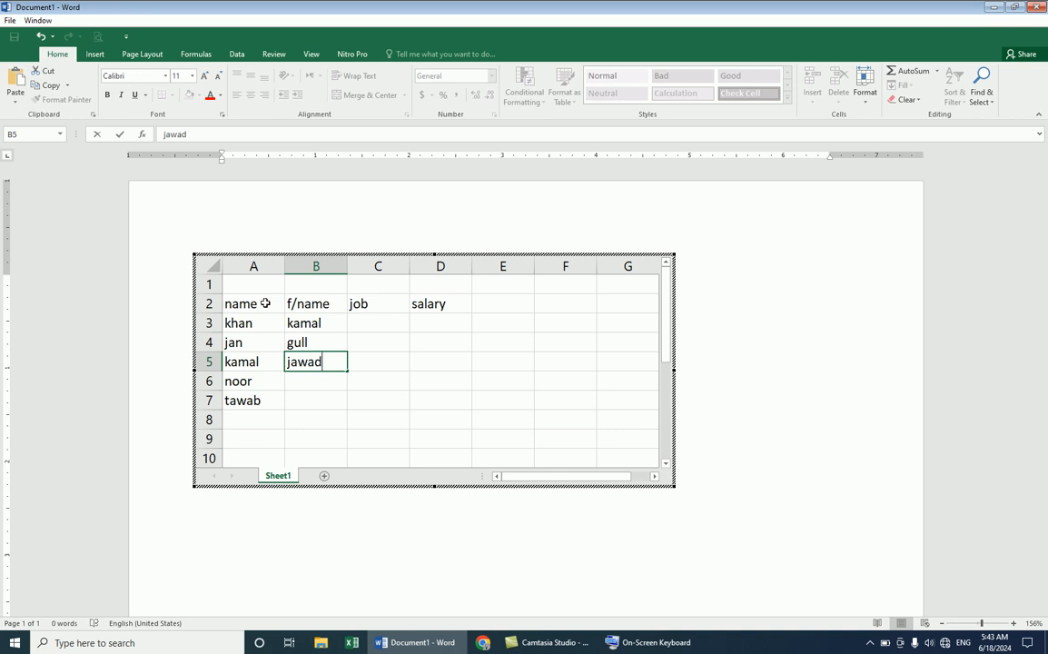
pyautogui.press('Return')
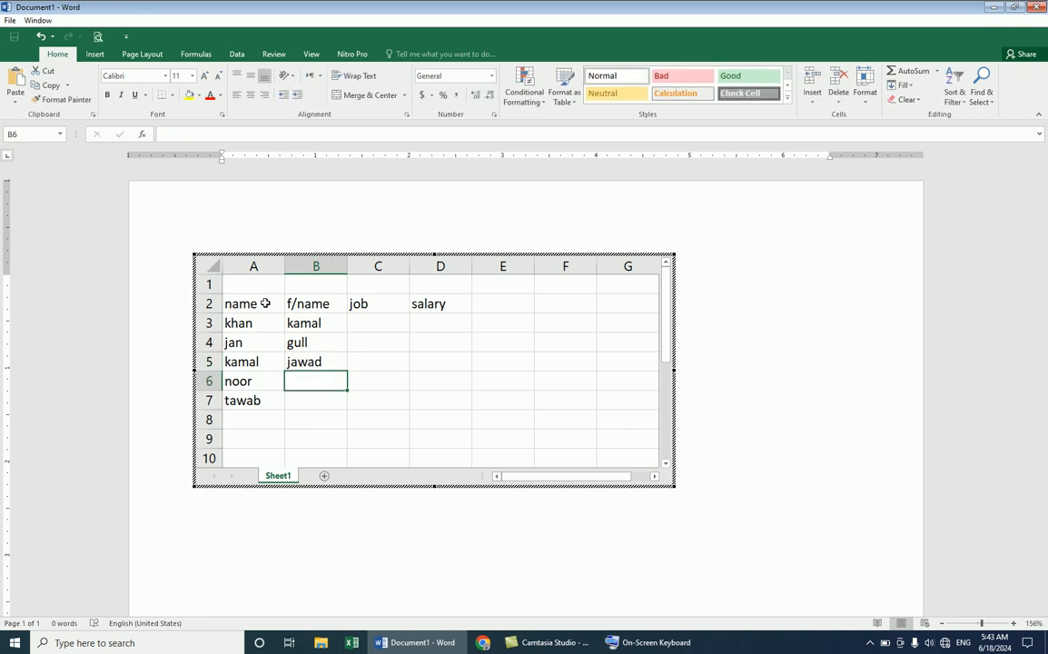
pyautogui.write('fawad')
pyautogui.press('Return')
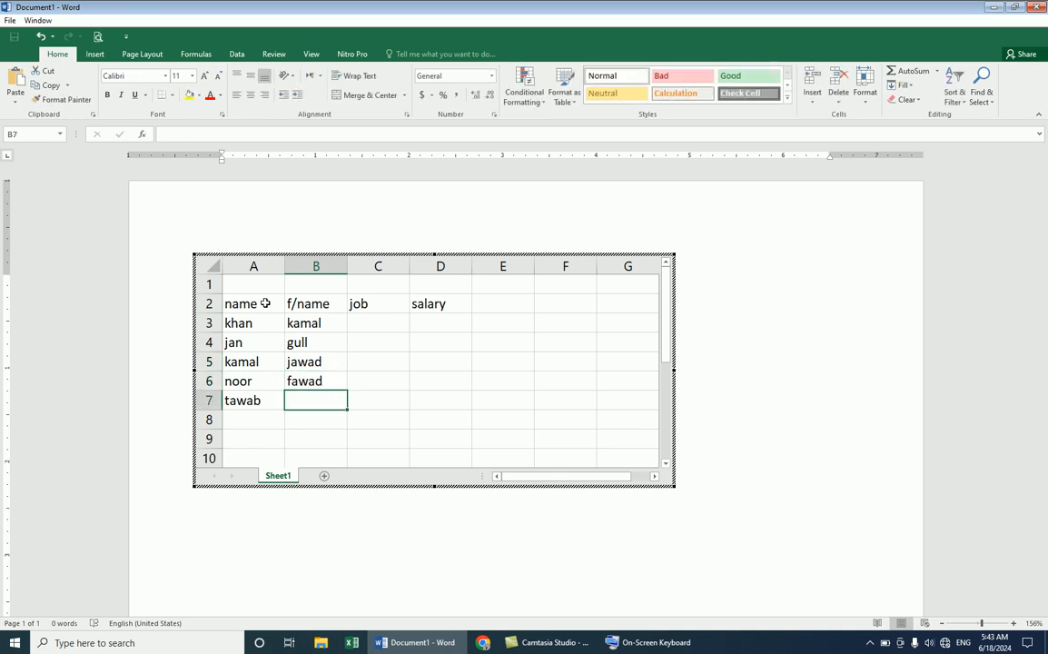
pyautogui.write('k')
pyautogui.press('Tab')
# Enter clerk, doctor, enginer, clerk and enginer in cells C3 to C7 under the job heading.
pyautogui.press('Up')
pyautogui.press('Up')
pyautogui.press('Up')
pyautogui.press('Up')
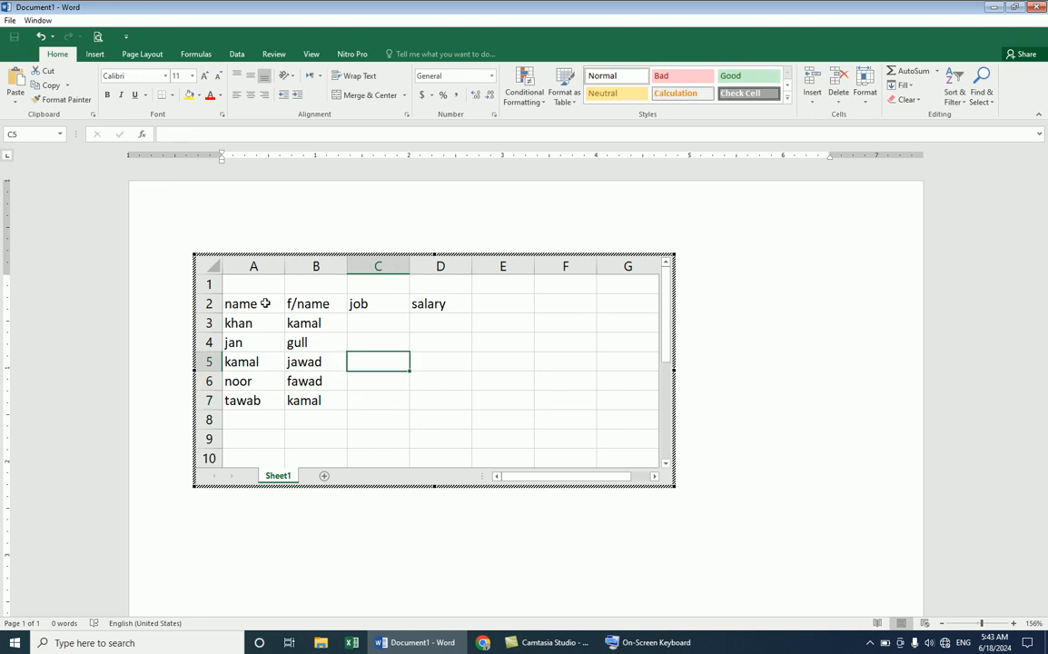
pyautogui.write('clerk')
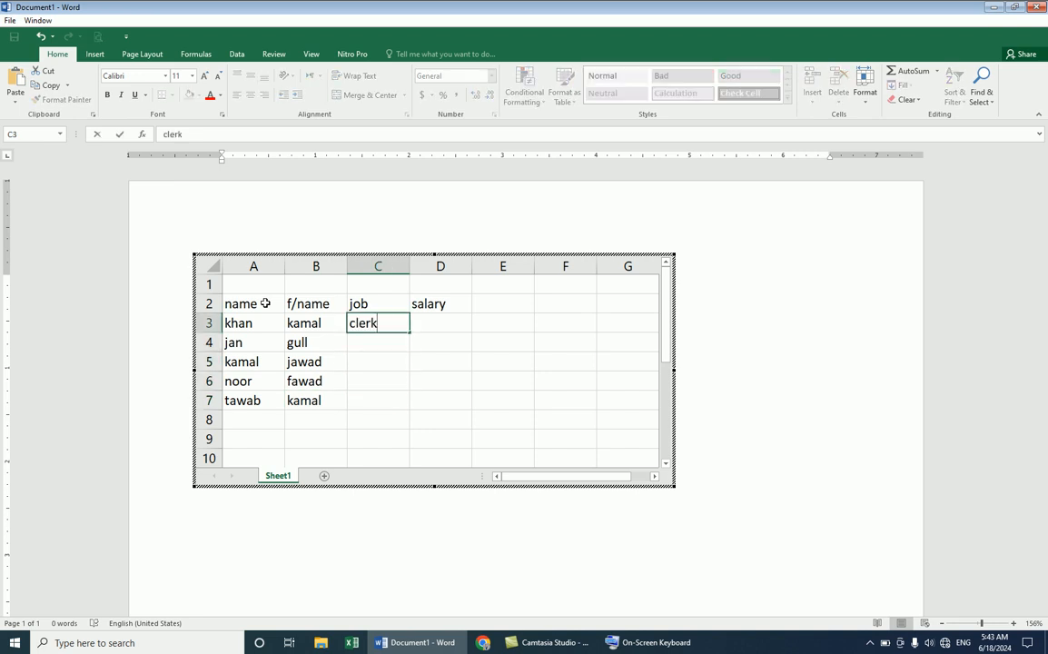
pyautogui.press('Return')
pyautogui.write('doctor')
pyautogui.press('Return')
pyautogui.write('enginn')
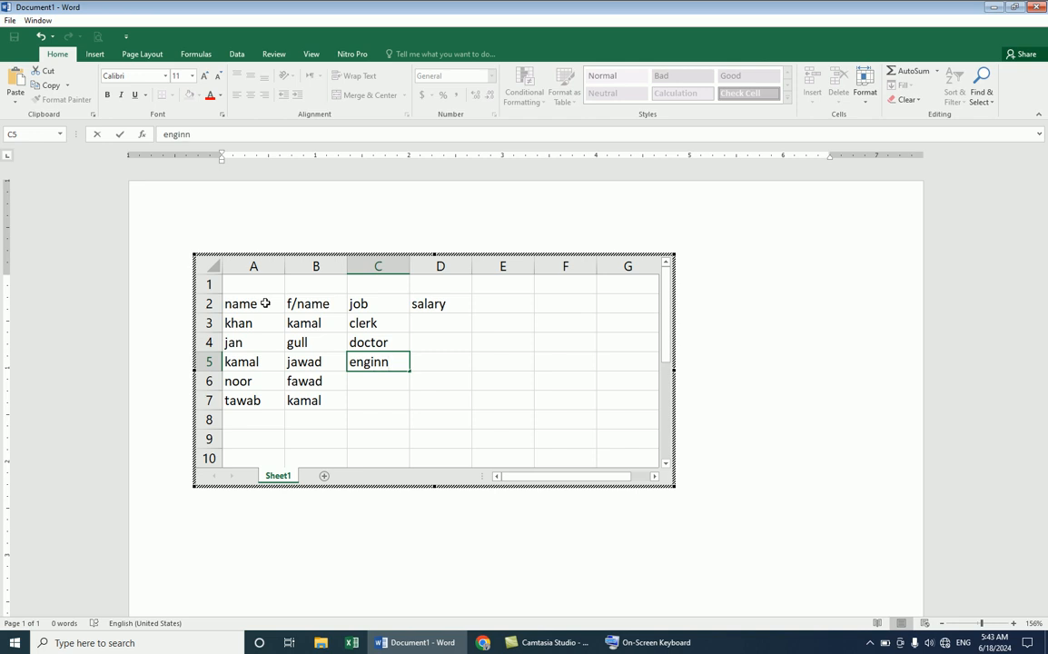
pyautogui.press('Return')
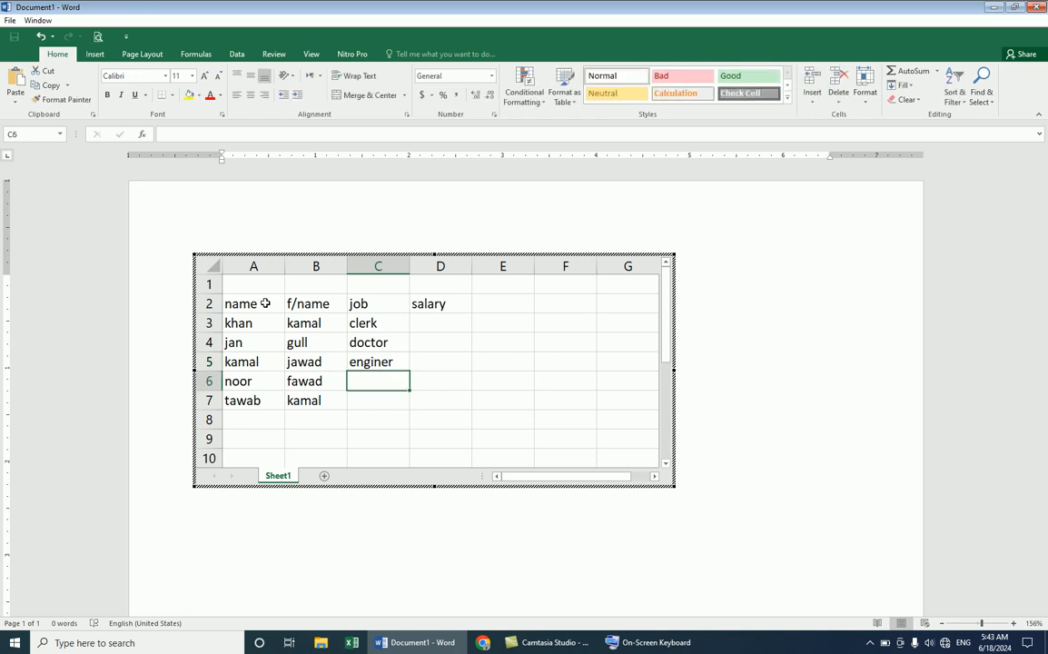
pyautogui.write('clerk')
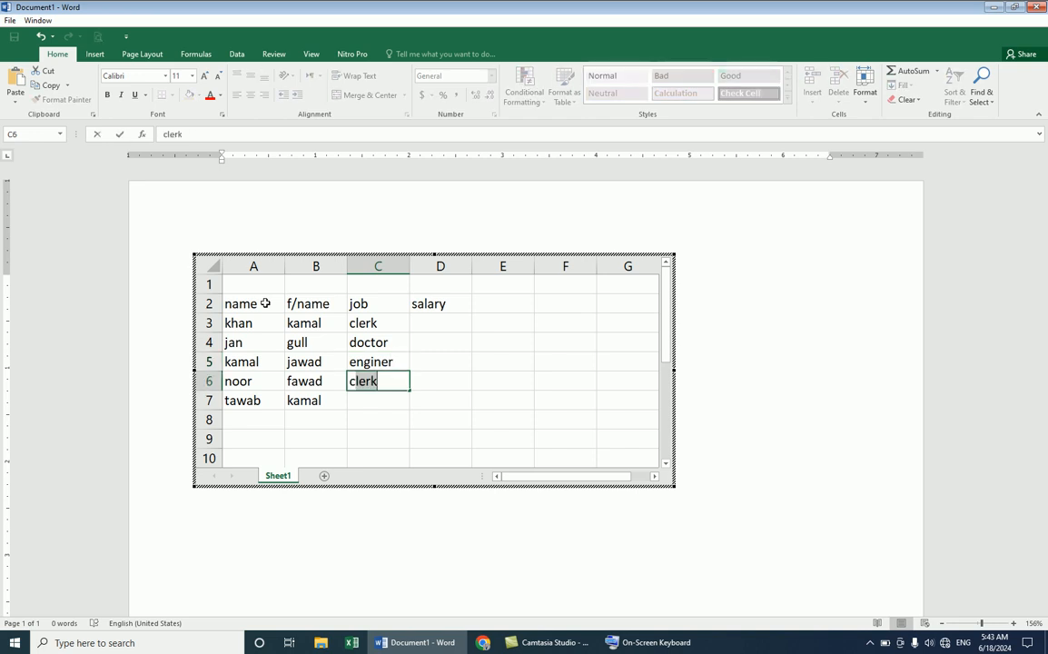
pyautogui.press('Return')
pyautogui.write('enginer')
pyautogui.press('Tab')
# Enter the salaries 9000, 8000, 7000, 9000 and 80000 in cells D3 to D7.
pyautogui.press('Up')
pyautogui.press('Up')
pyautogui.press('Up')
pyautogui.press('Up')
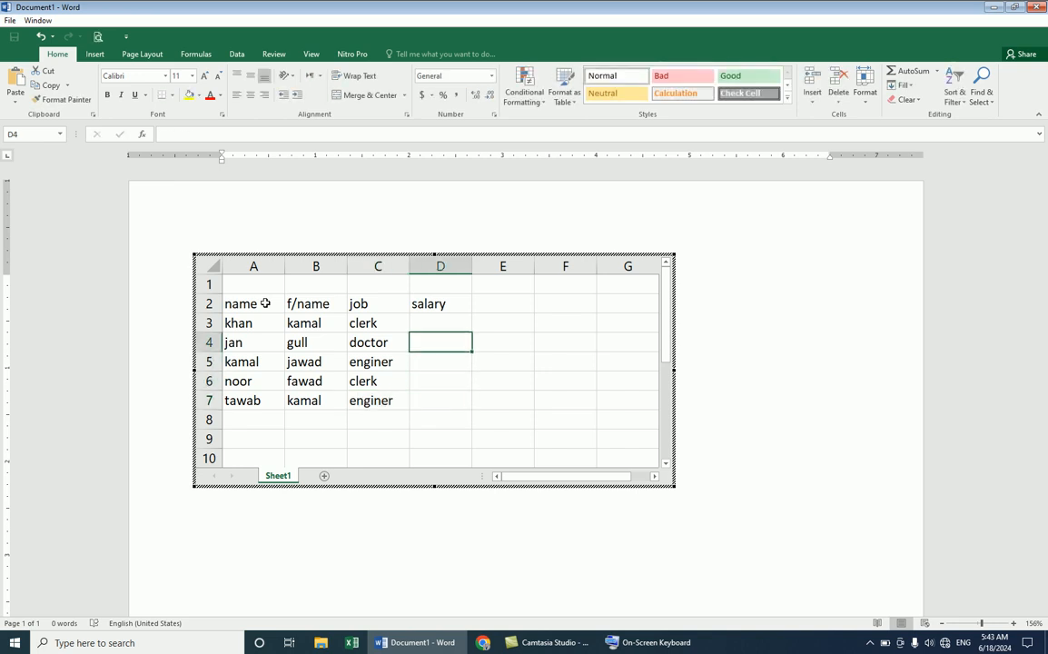
pyautogui.write('9000')
pyautogui.press('Return')
pyautogui.write('8000')
pyautogui.press('Return')
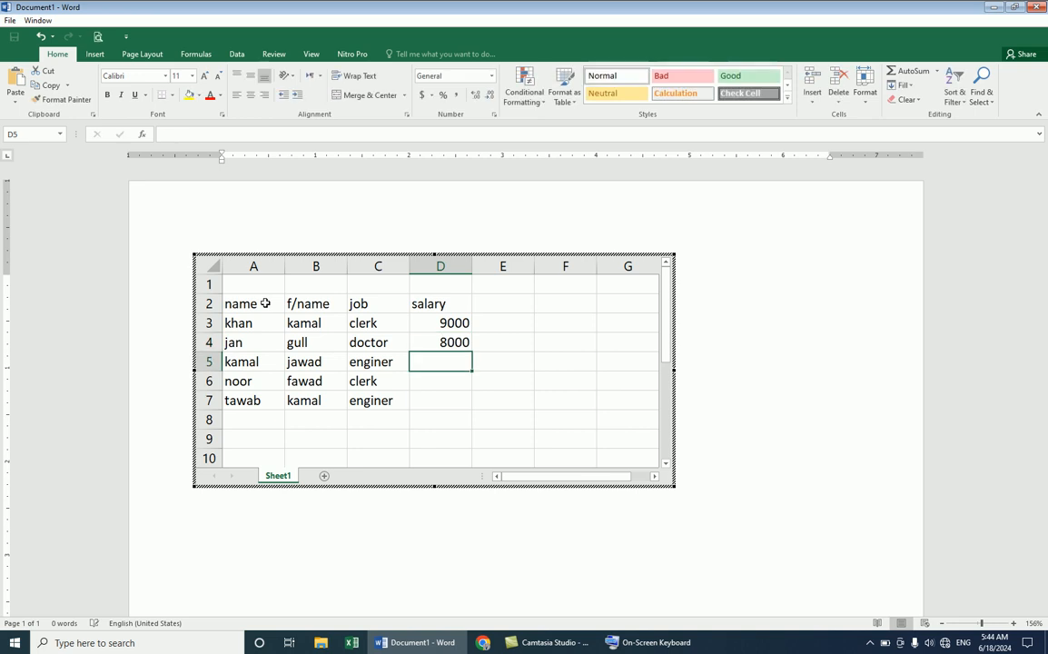
pyautogui.write('7000')
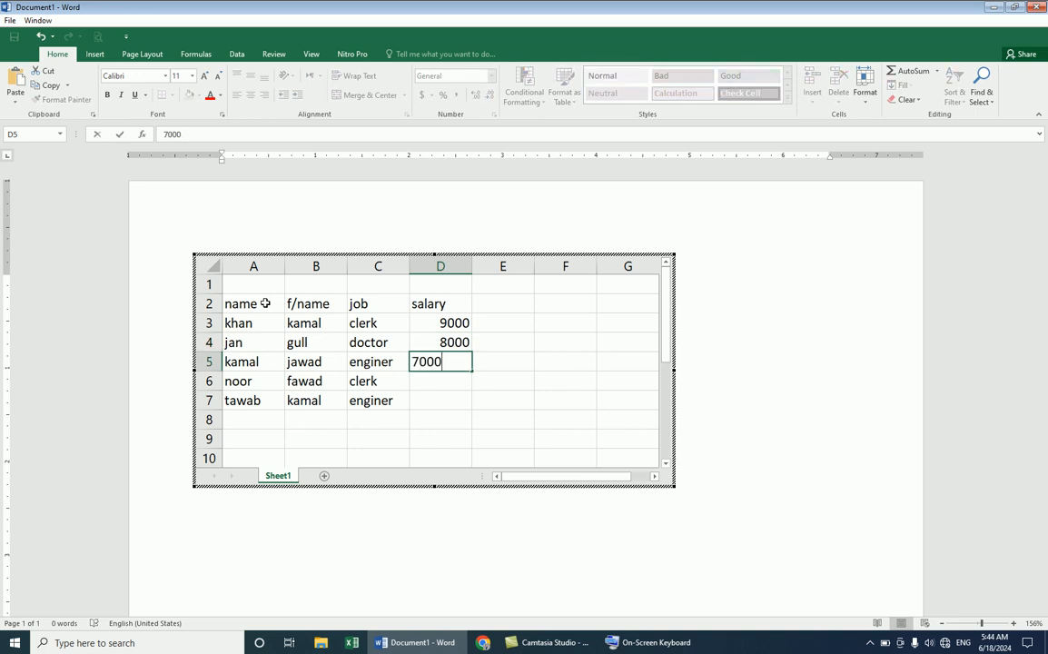
pyautogui.press('Return')
pyautogui.write('9000')
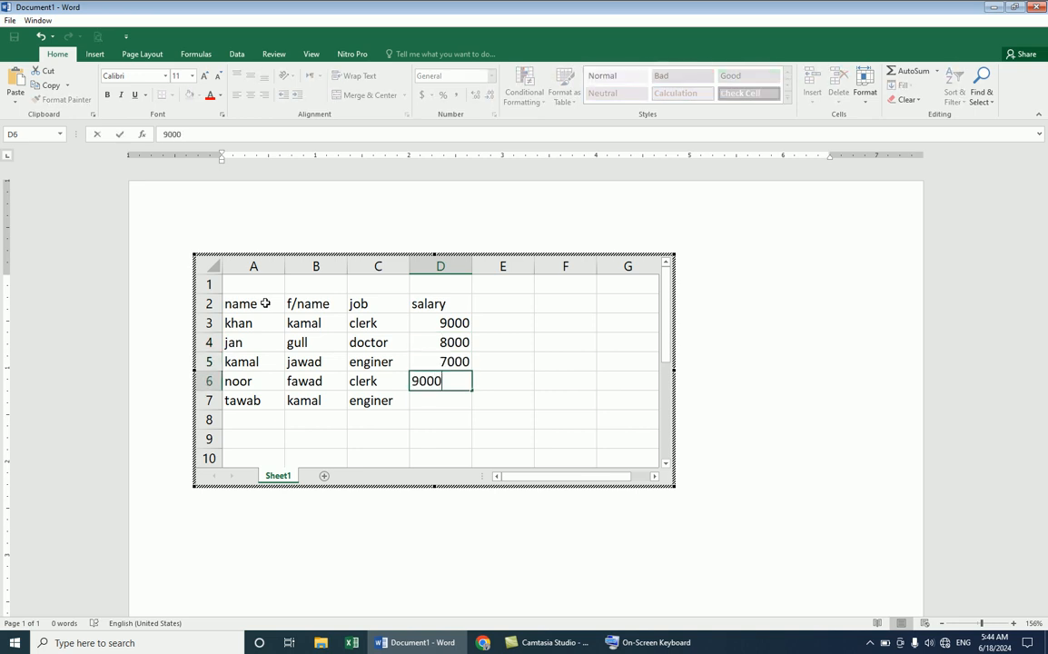
pyautogui.press('Return')
pyautogui.write('80000')
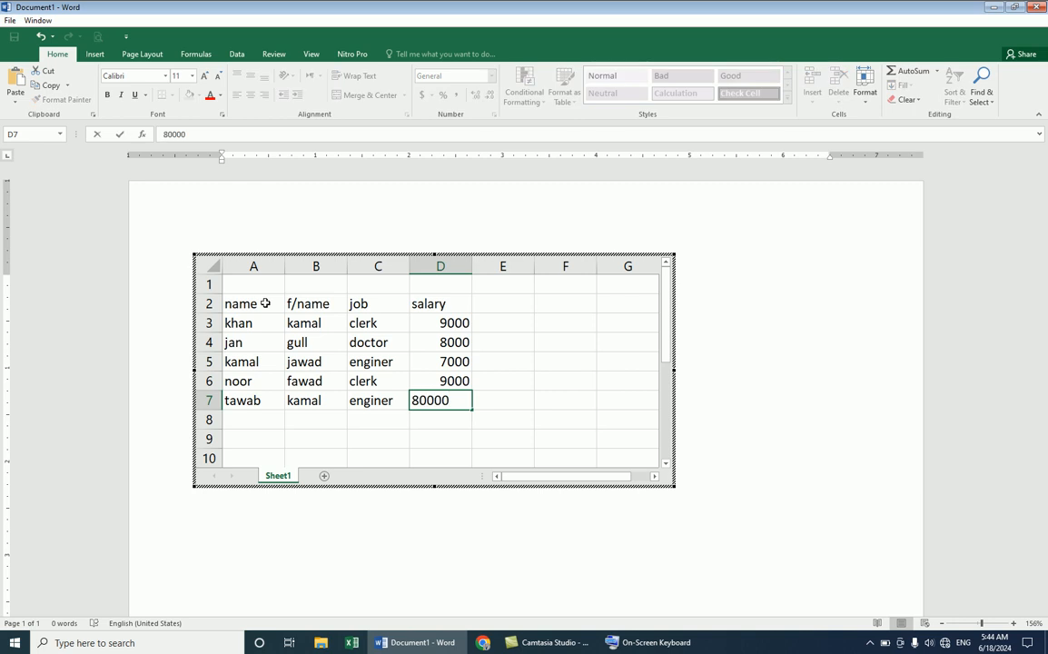
pyautogui.press('Return')
# Label the row below the data by entering total in cell B8.
pyautogui.press('Left')
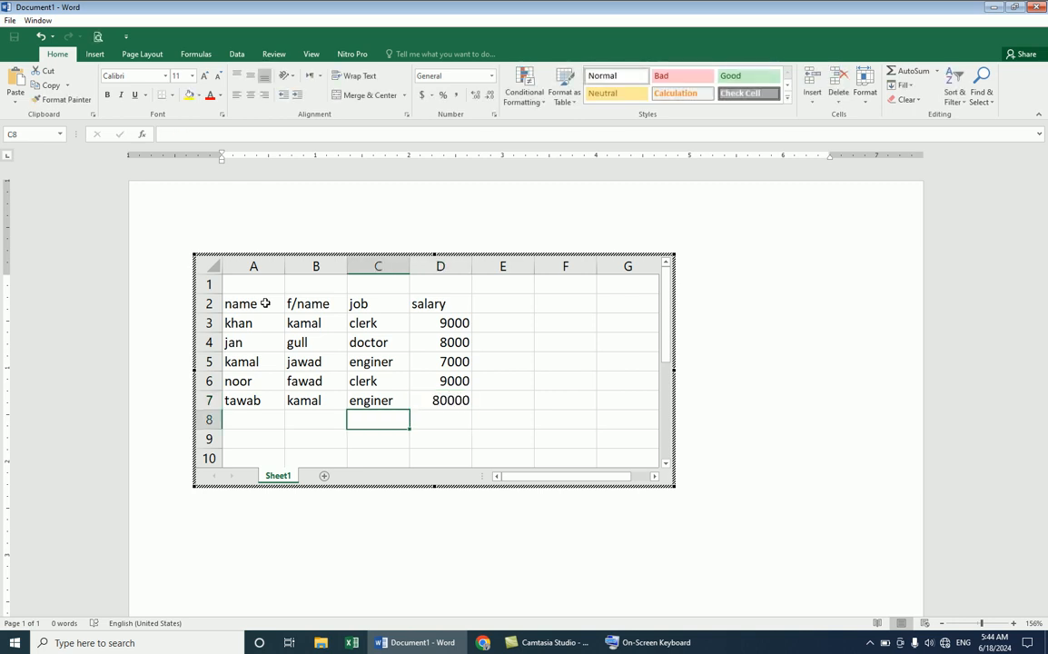
pyautogui.write('d')
pyautogui.press('BackSpace')
pyautogui.write('d')
pyautogui.press('BackSpace')
pyautogui.press('Left')
pyautogui.write('total')
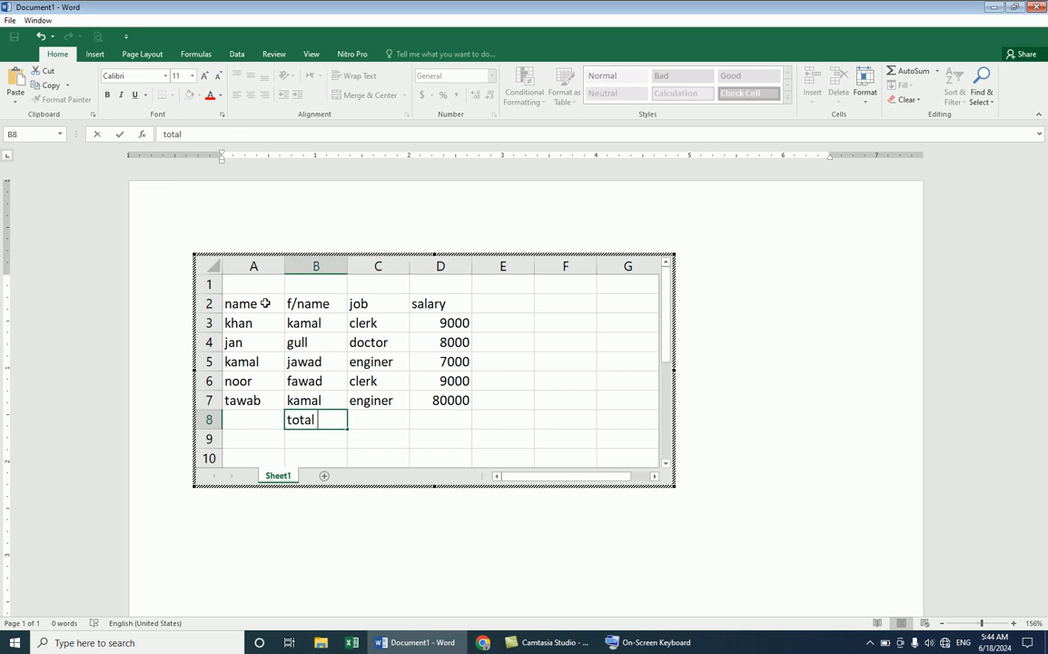
# Add up the salaries in cell D8 with the formula =SUM(D3:D7).
pyautogui.press('Right')
pyautogui.press('Right')
pyautogui.write('=')
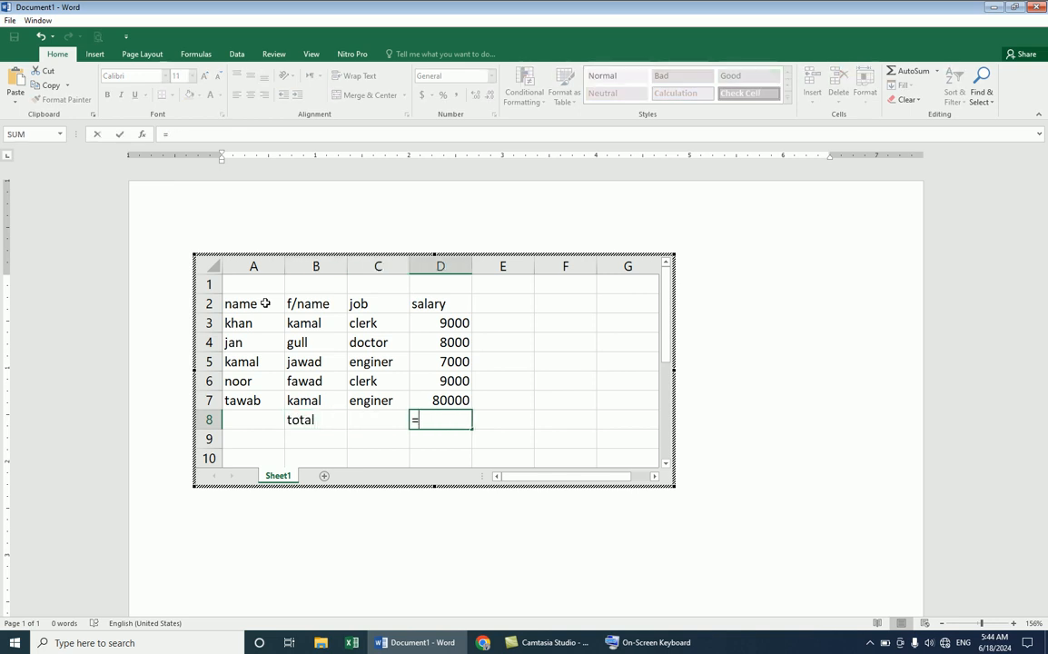
pyautogui.write('sum(')
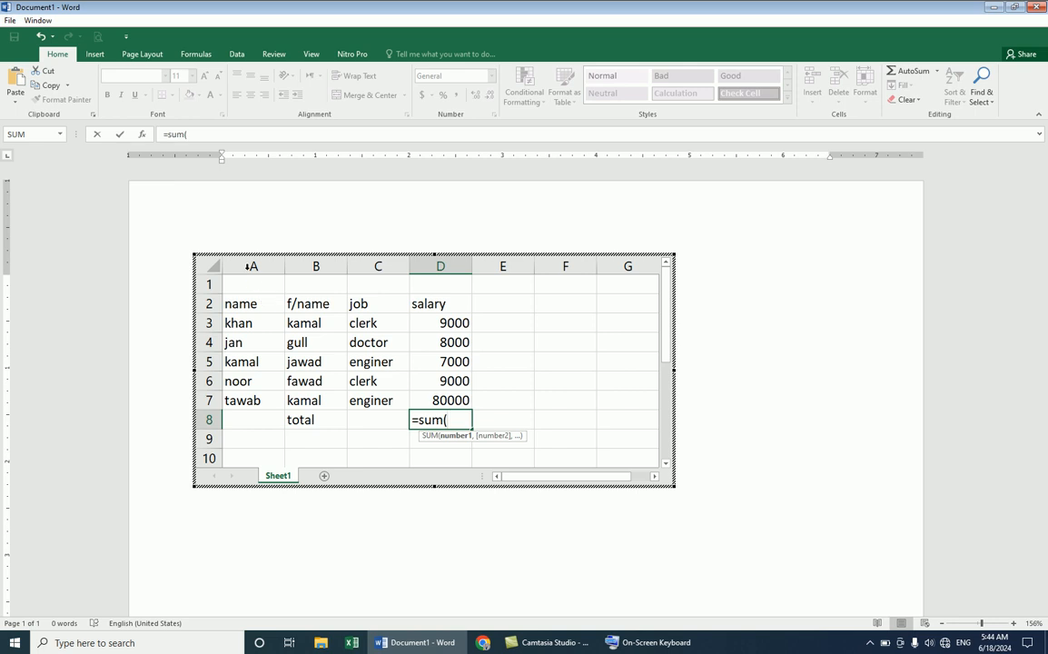
pyautogui.moveTo(426, 322); pyautogui.dragTo(431, 399)
pyautogui.write(')')
pyautogui.press('Return')
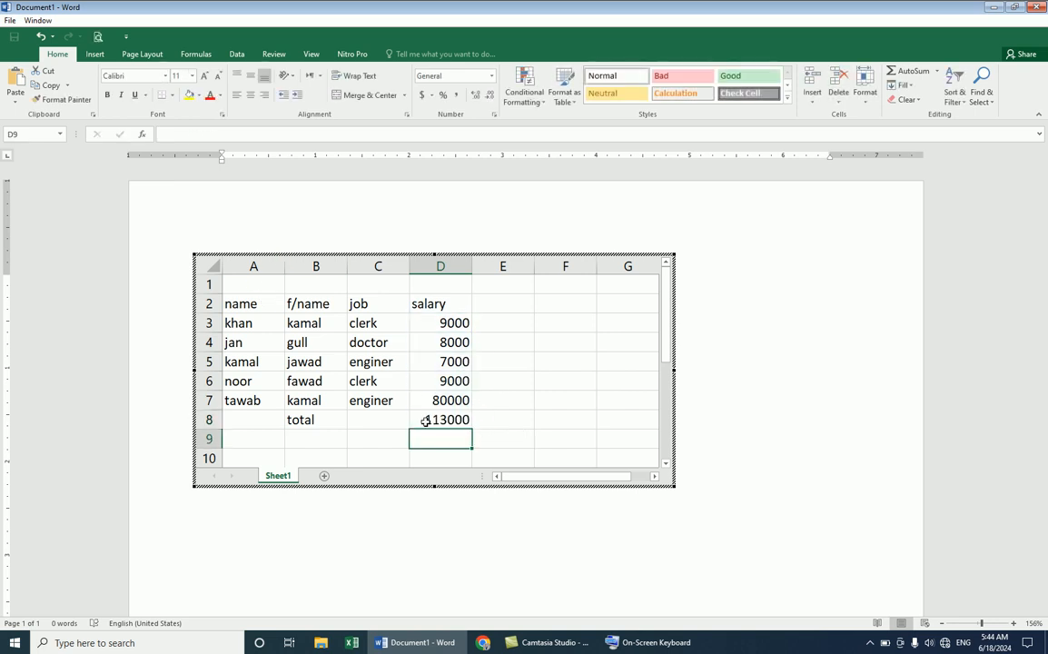
# Make the salary sum in D8 and the total label in B8 bold.
pyautogui.click(425, 422)
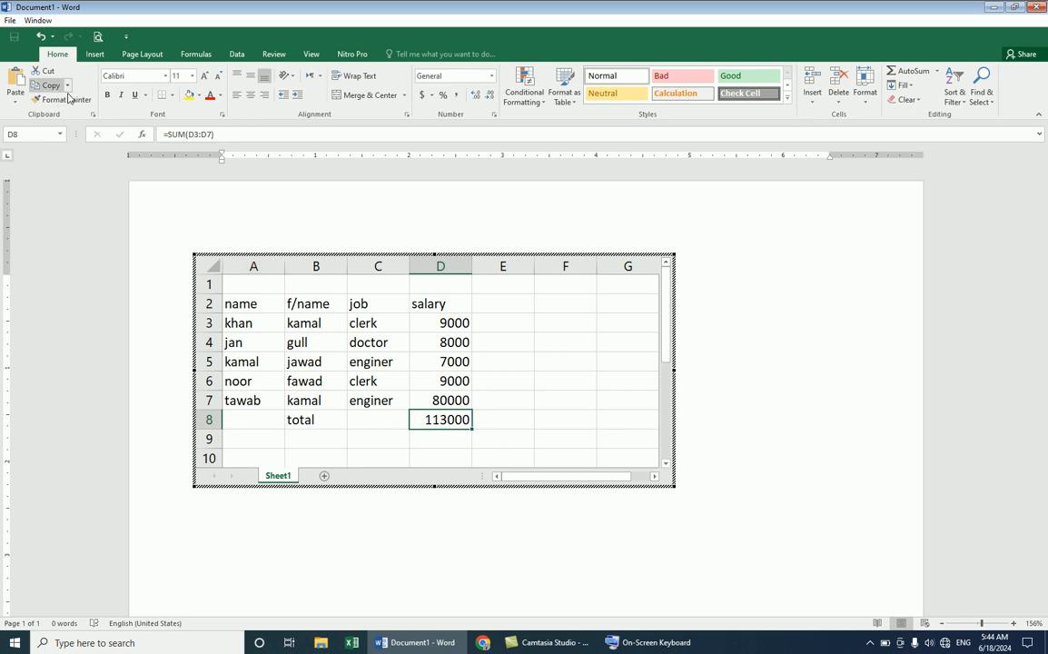
pyautogui.click(108, 96)
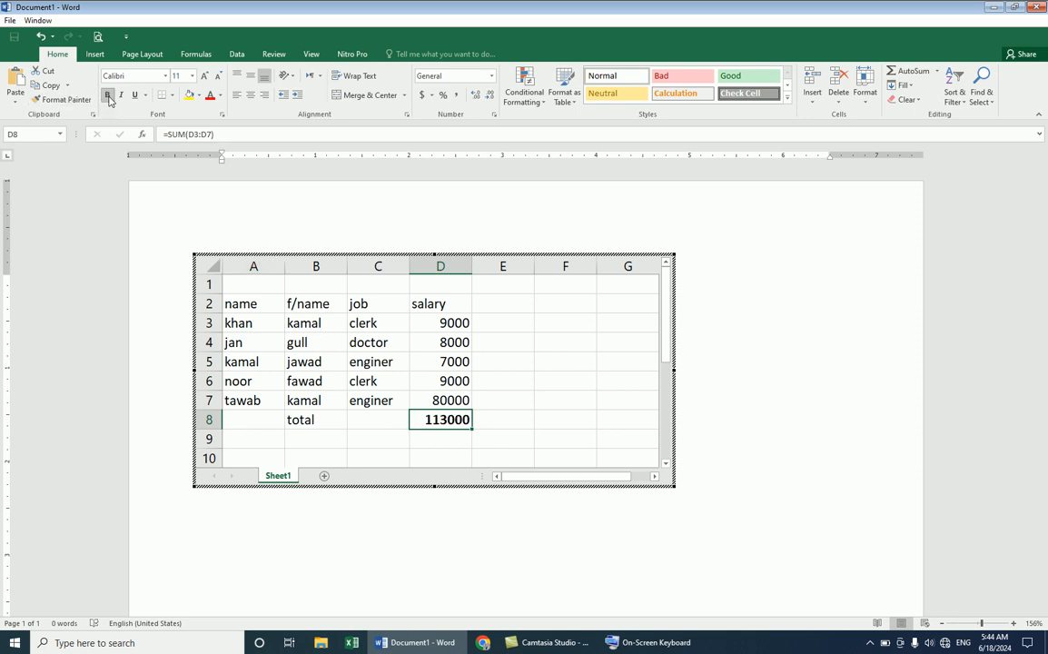
pyautogui.click(300, 419)
pyautogui.click(107, 95)
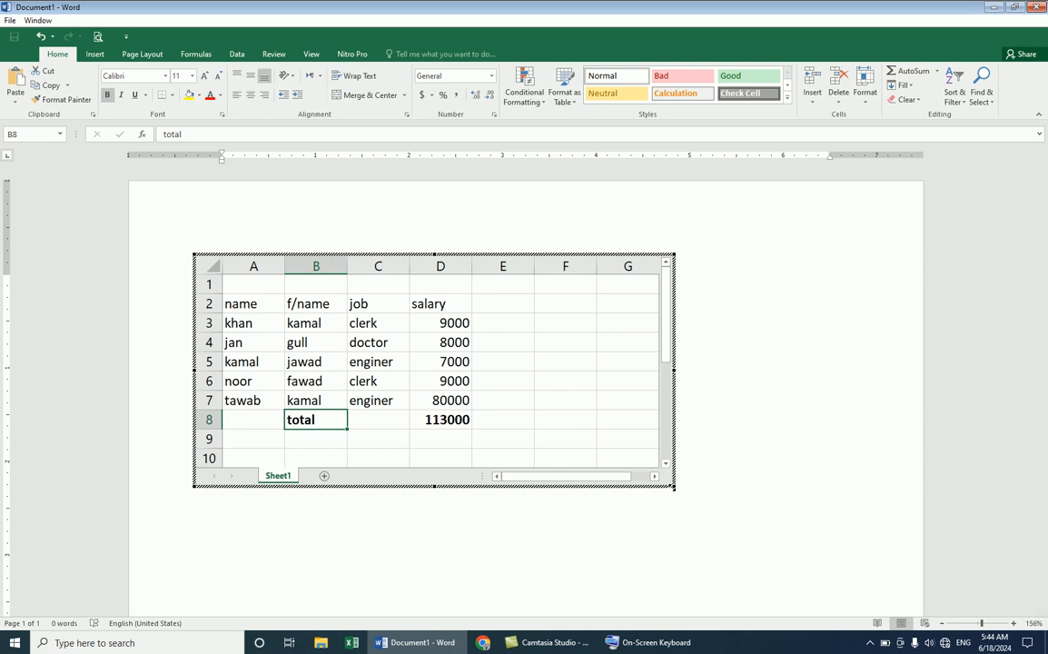
# Shrink the embedded spreadsheet frame to columns A to D and rows 1 to 8, and return to the document.
pyautogui.moveTo(673, 487); pyautogui.dragTo(625, 444)
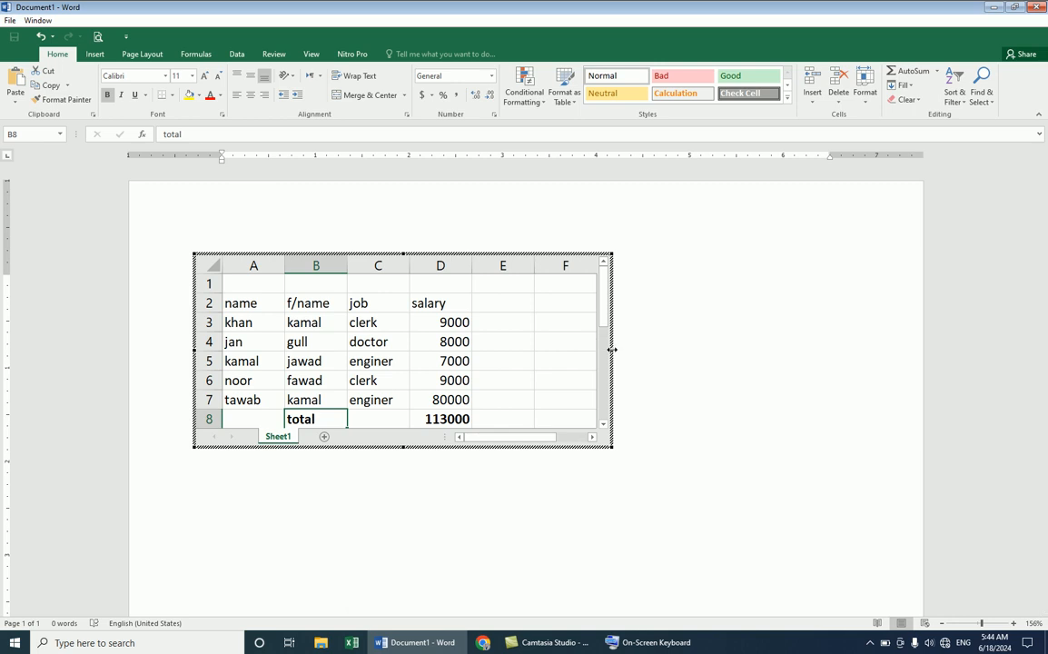
pyautogui.moveTo(611, 348); pyautogui.dragTo(495, 352)
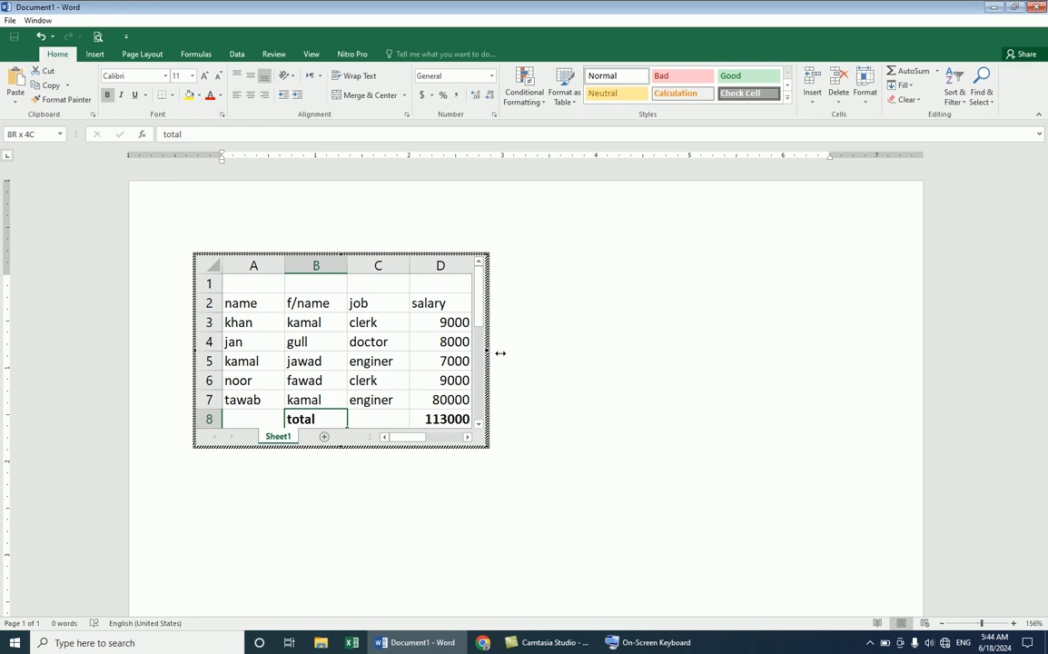
pyautogui.moveTo(507, 353); pyautogui.dragTo(508, 354)
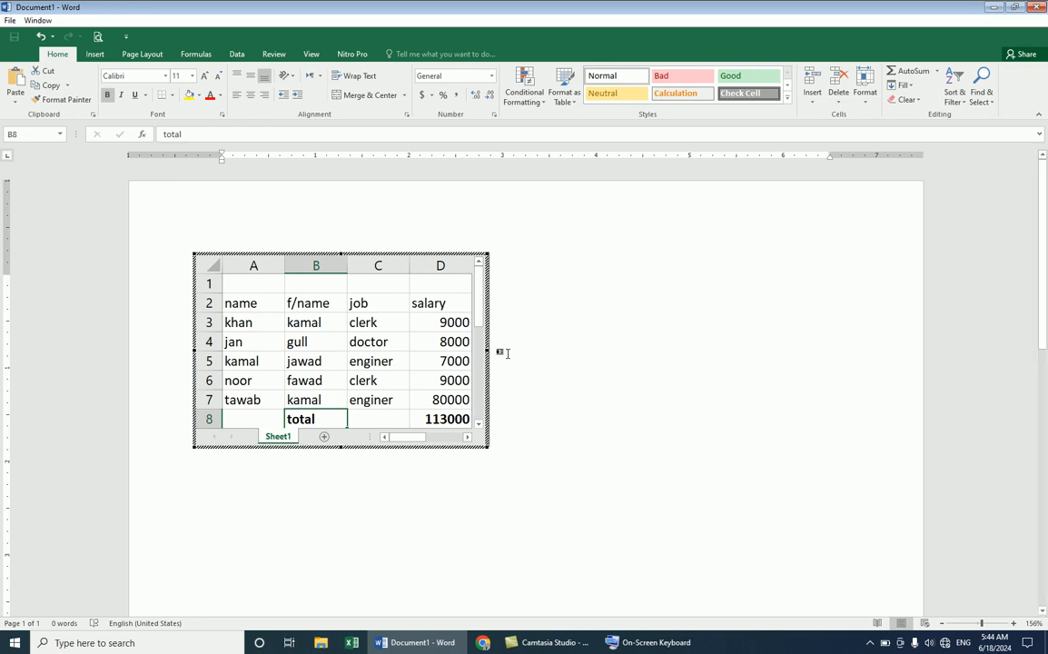
pyautogui.moveTo(425, 439)
pyautogui.mouseDown()
pyautogui.moveTo(444, 440)
pyautogui.moveTo(420, 441)
pyautogui.mouseUp()
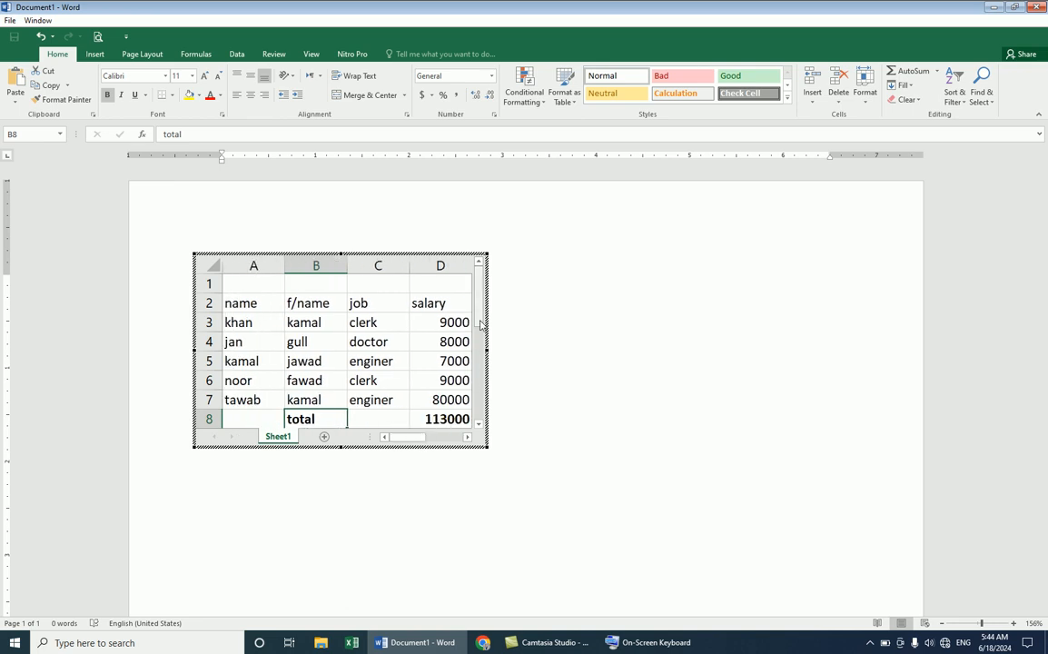
pyautogui.click(543, 323)
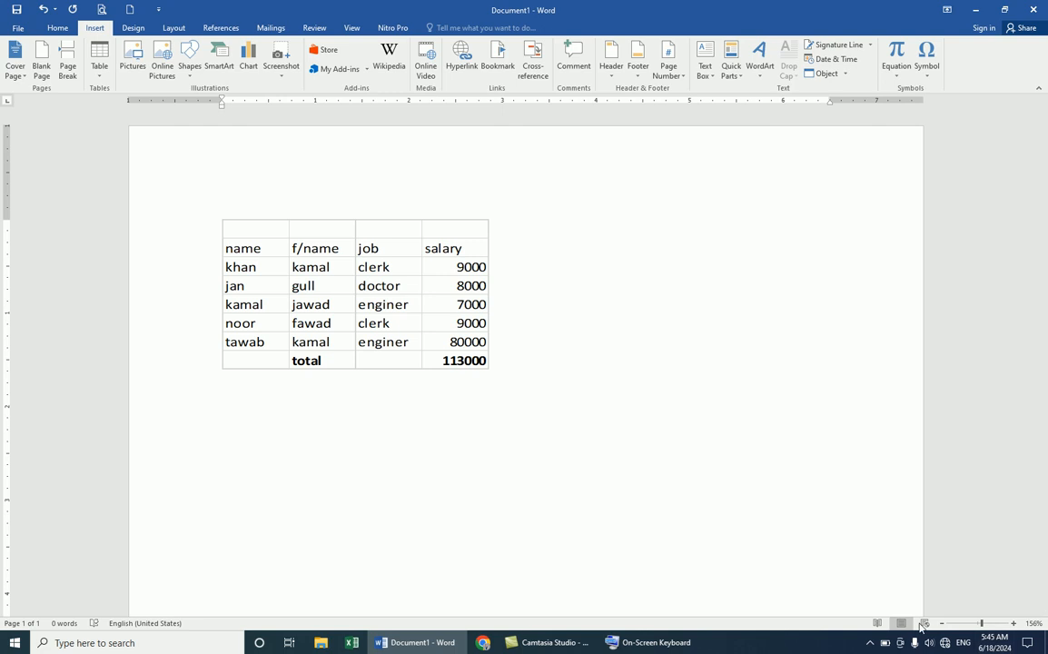
pyautogui.click(869, 644)
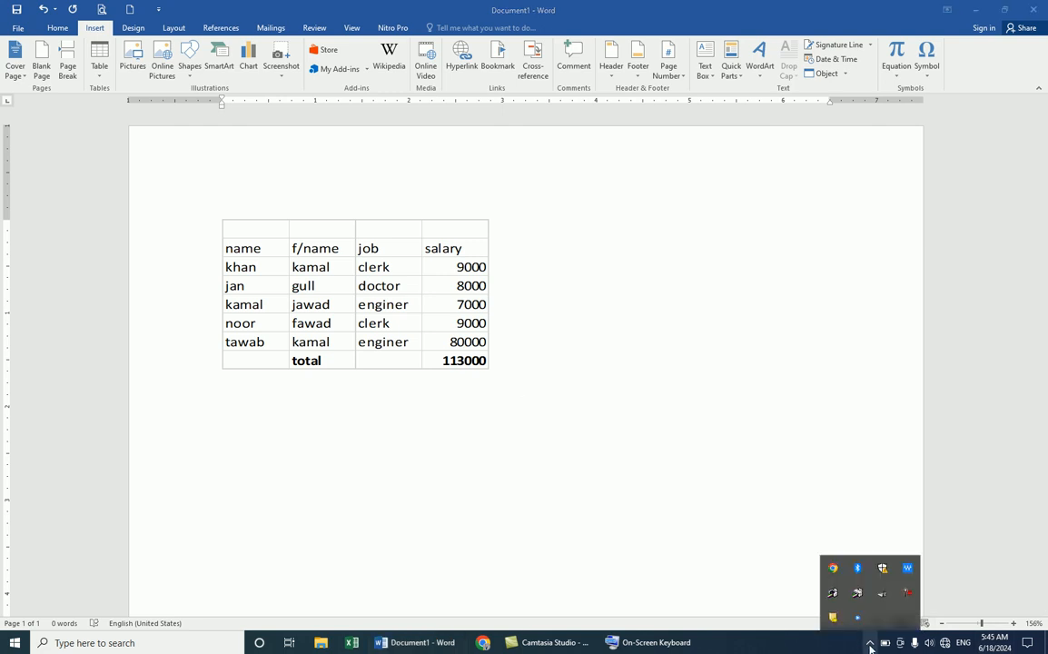
# Reopen the embedded spreadsheet and make the headings in A2 to D2 centered, bold and size 12, and return to the document.
pyautogui.doubleClick(335, 286)
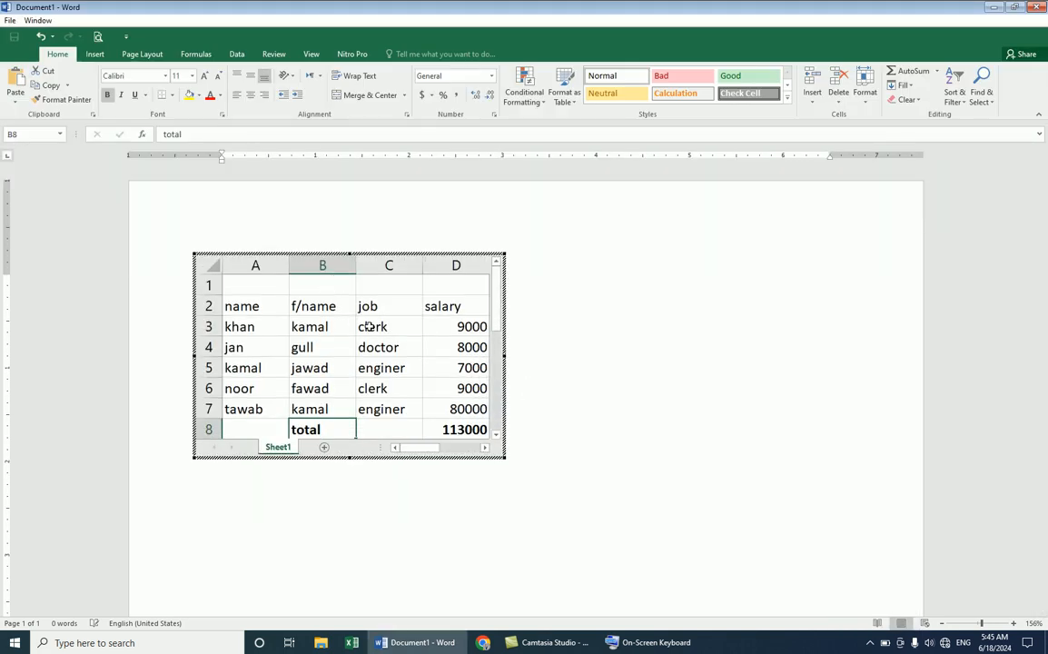
pyautogui.moveTo(240, 305); pyautogui.dragTo(442, 306)
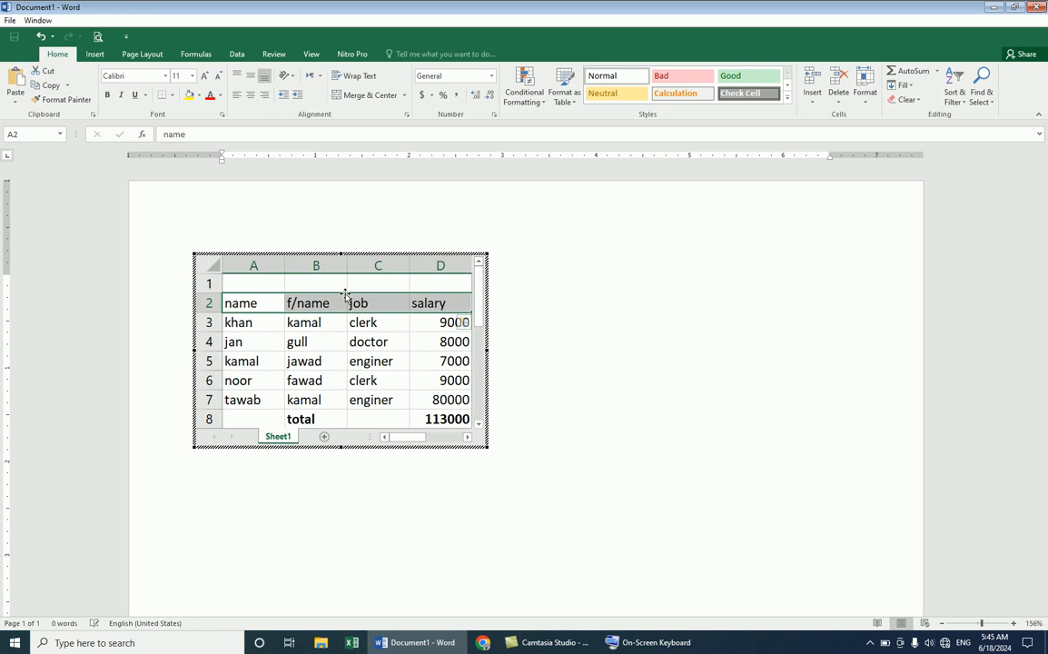
pyautogui.click(251, 95)
pyautogui.click(107, 94)
pyautogui.click(204, 76)
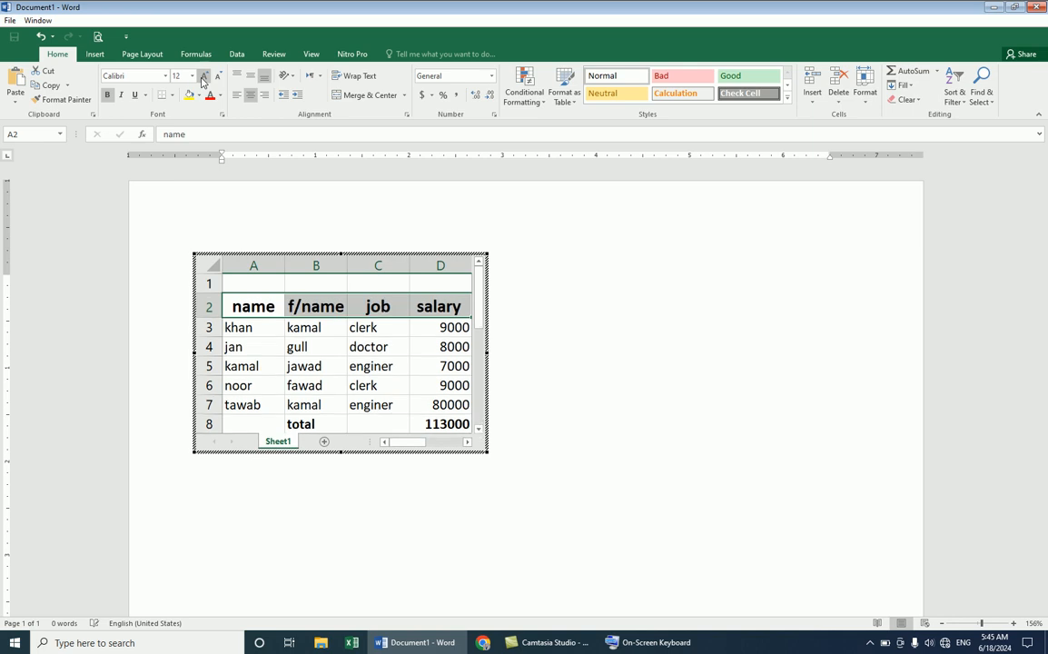
pyautogui.click(526, 300)
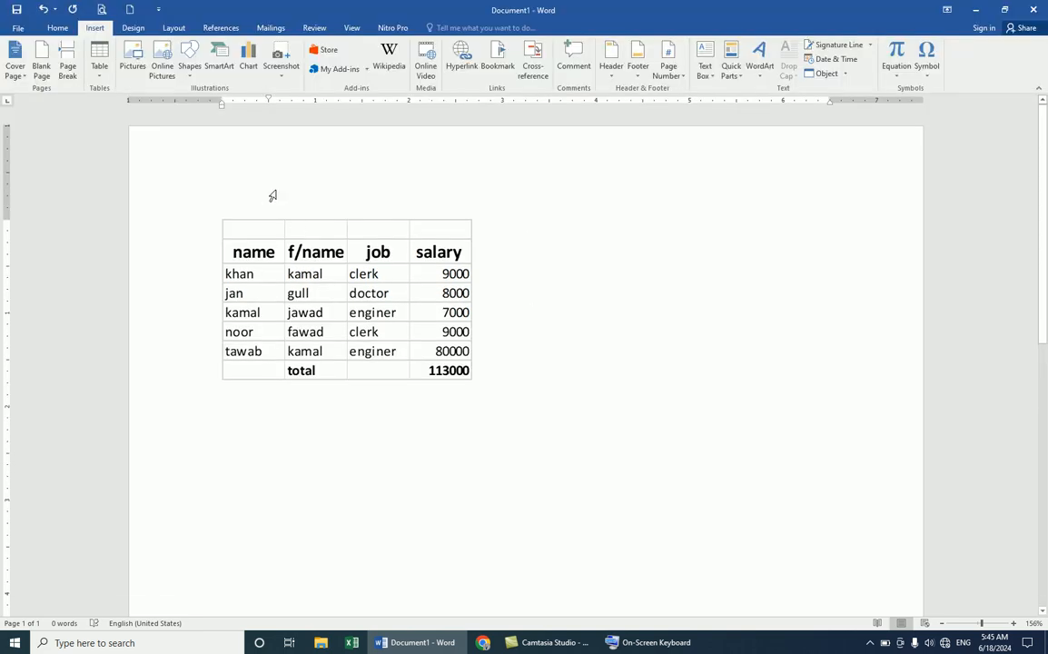
# Cut the embedded spreadsheet object out of the document.
pyautogui.click(236, 224)
pyautogui.rightClick(237, 227)
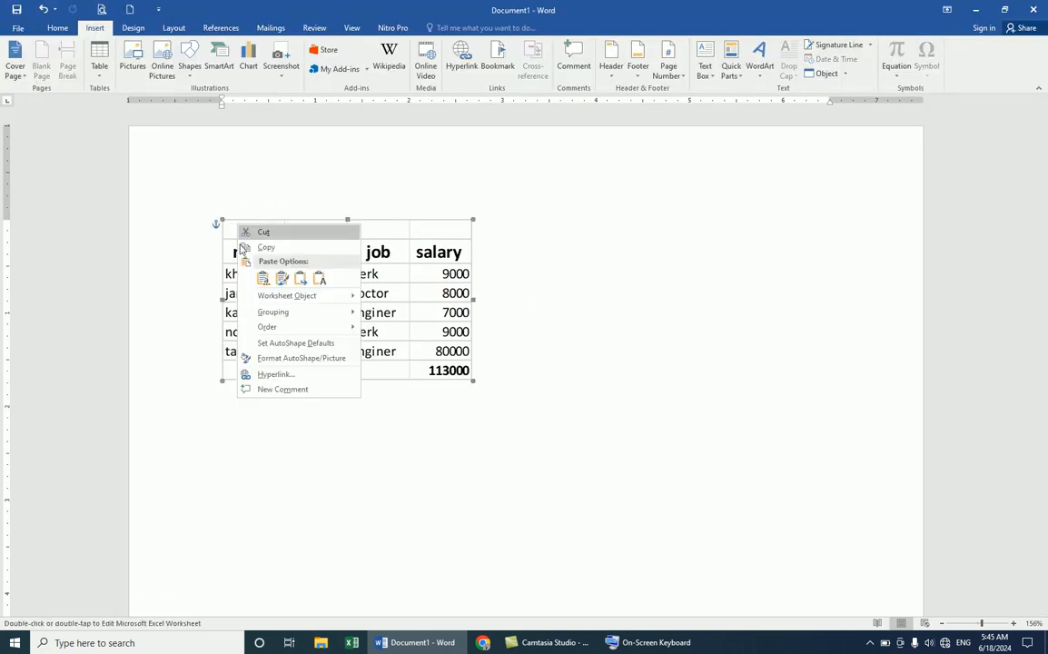
pyautogui.click(280, 234)
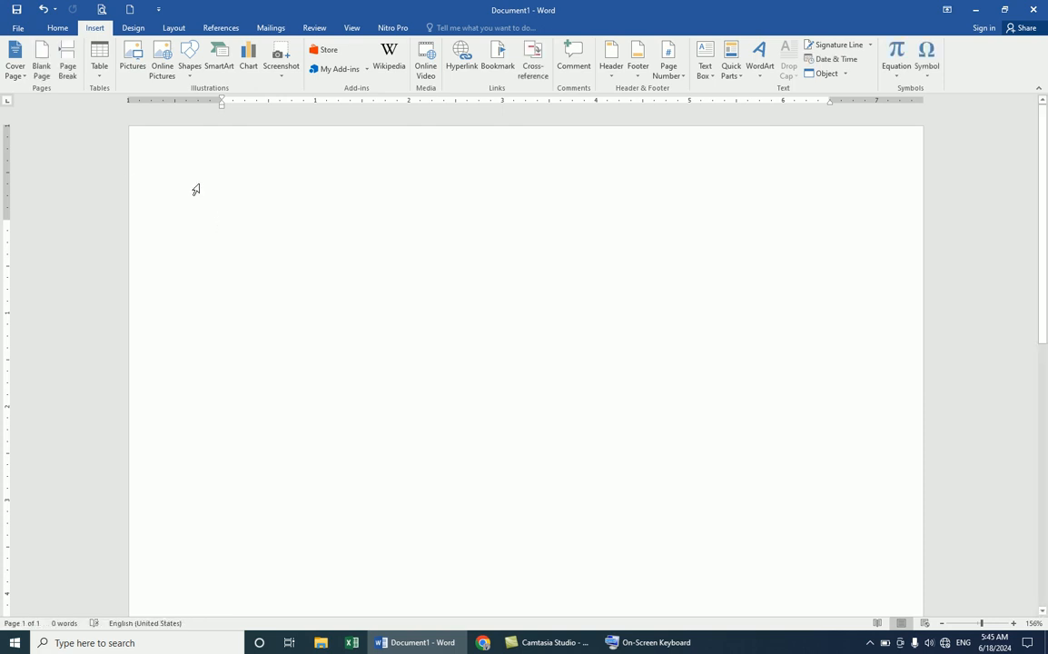
# Insert the built-in Tabular List quick table into the empty document.
pyautogui.click(100, 68)
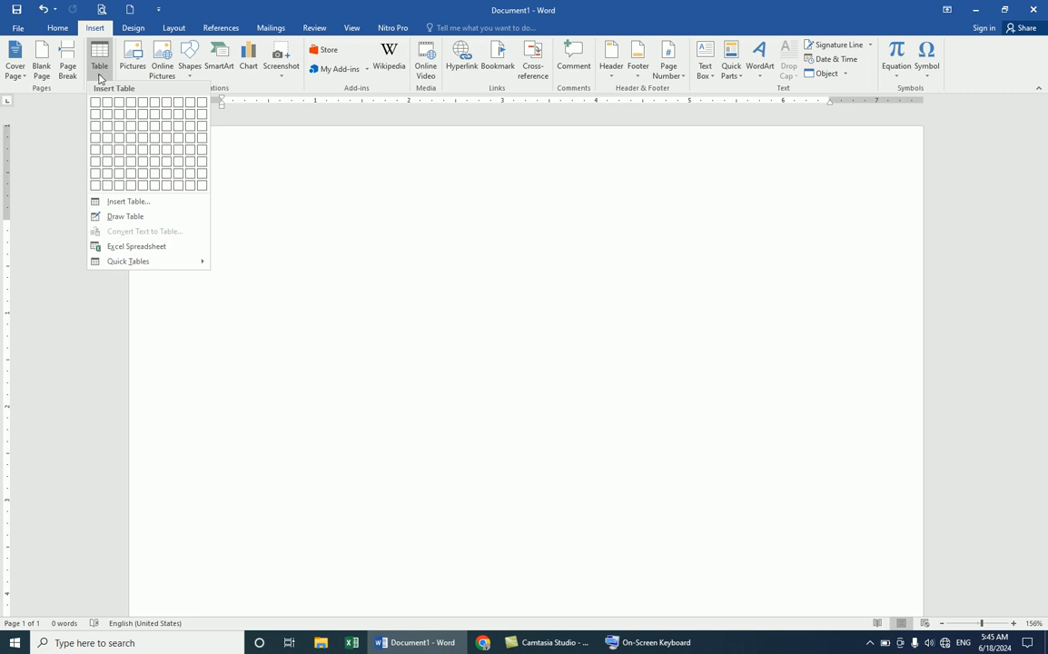
pyautogui.moveTo(167, 267)
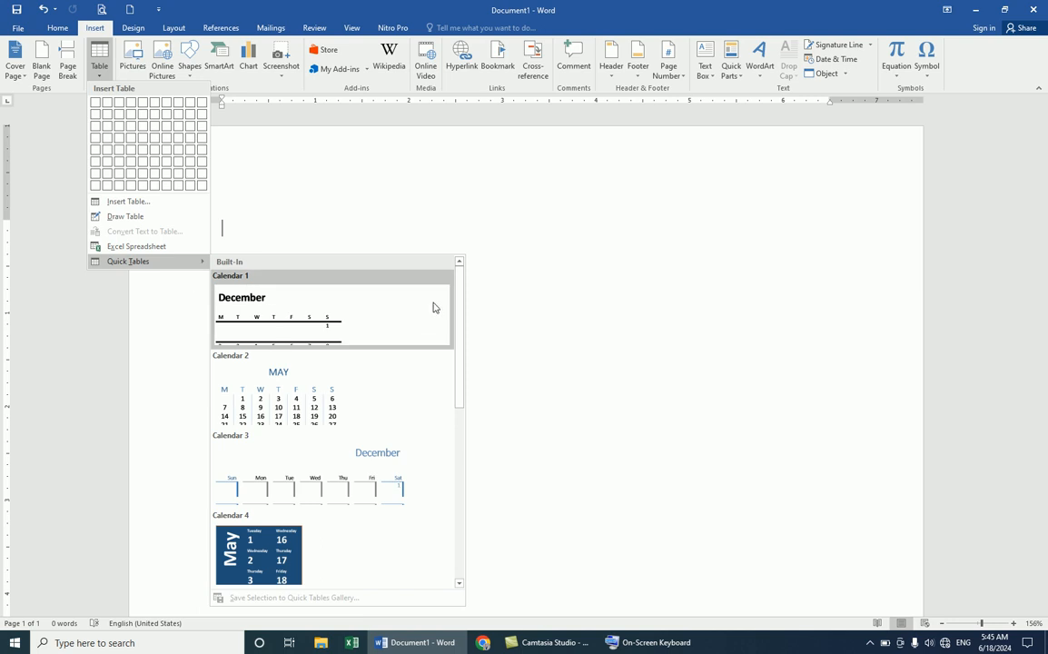
pyautogui.moveTo(460, 300); pyautogui.dragTo(458, 474)
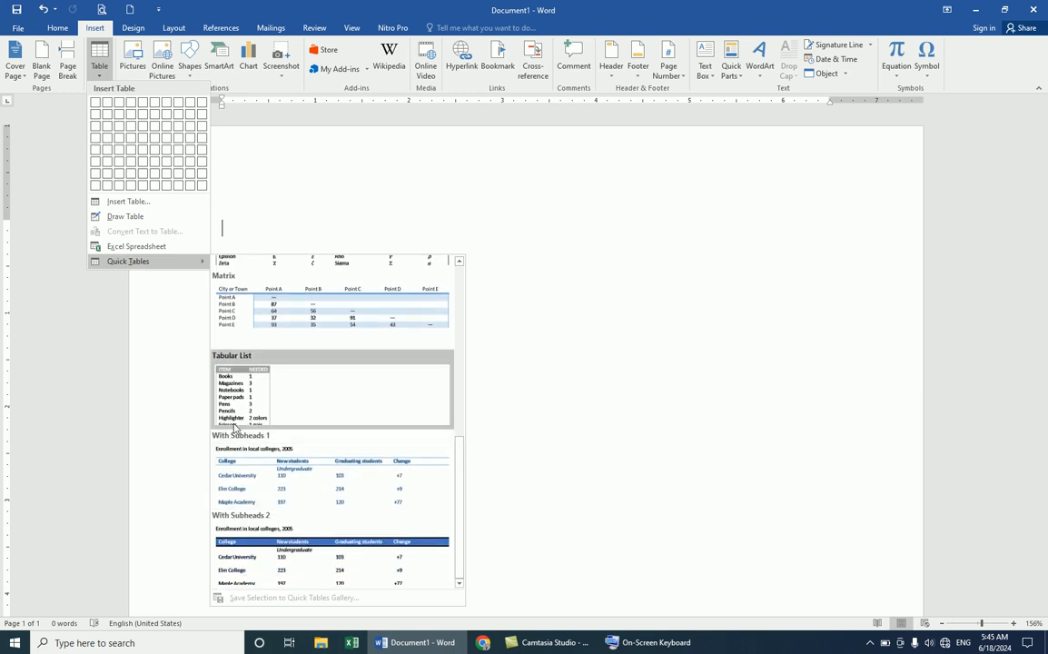
pyautogui.click(209, 368)
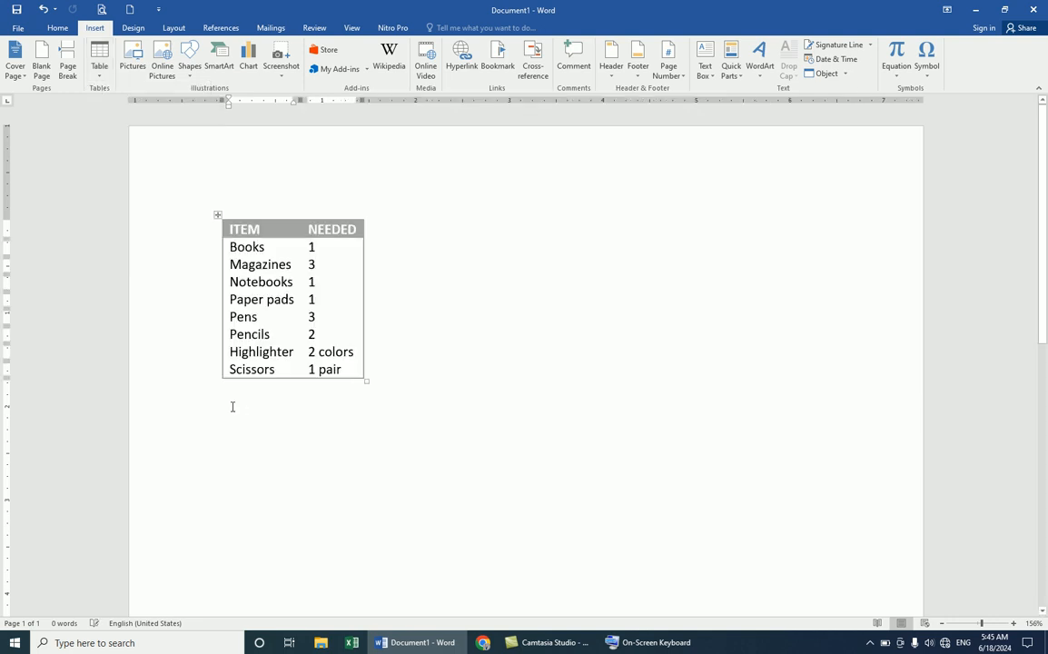
# Replace the second column heading "NEEDED" with "price".
pyautogui.doubleClick(266, 247)
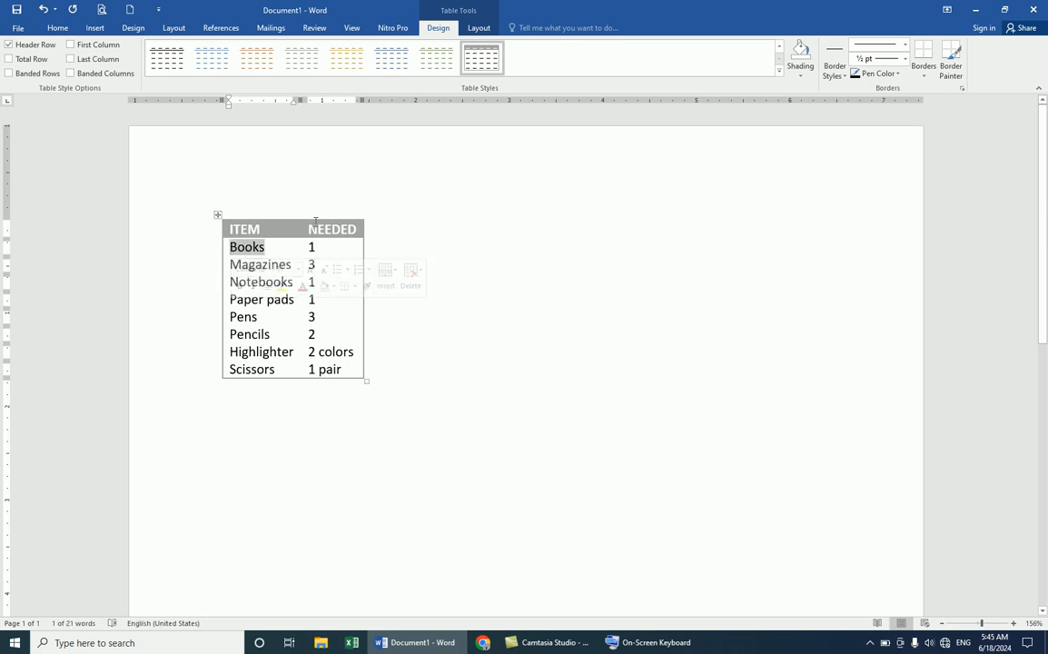
pyautogui.moveTo(349, 230); pyautogui.dragTo(302, 233)
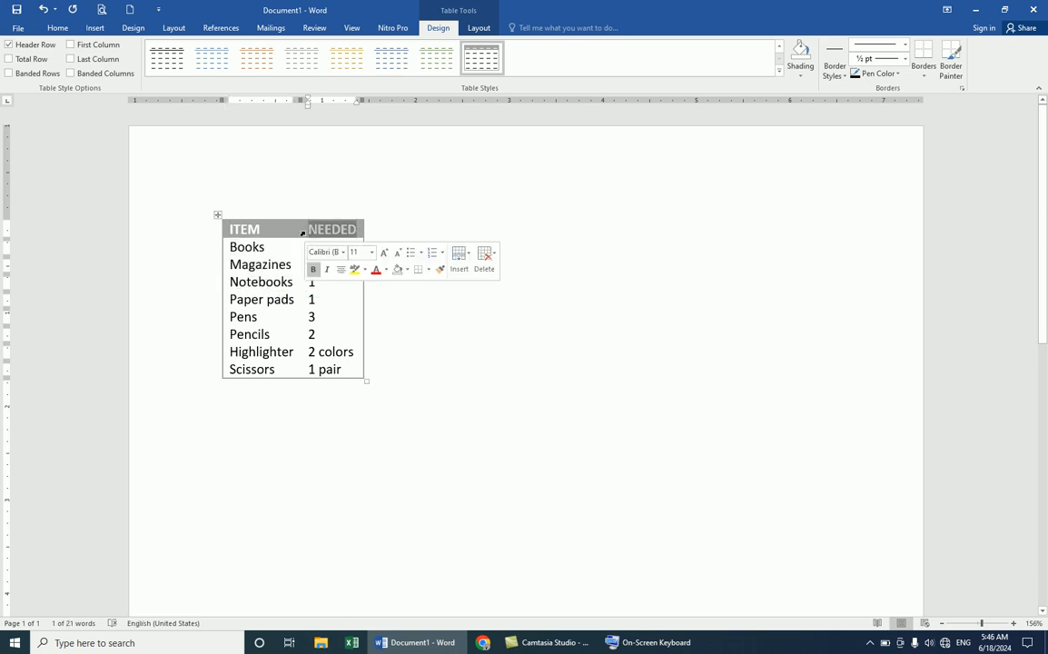
pyautogui.write('price')
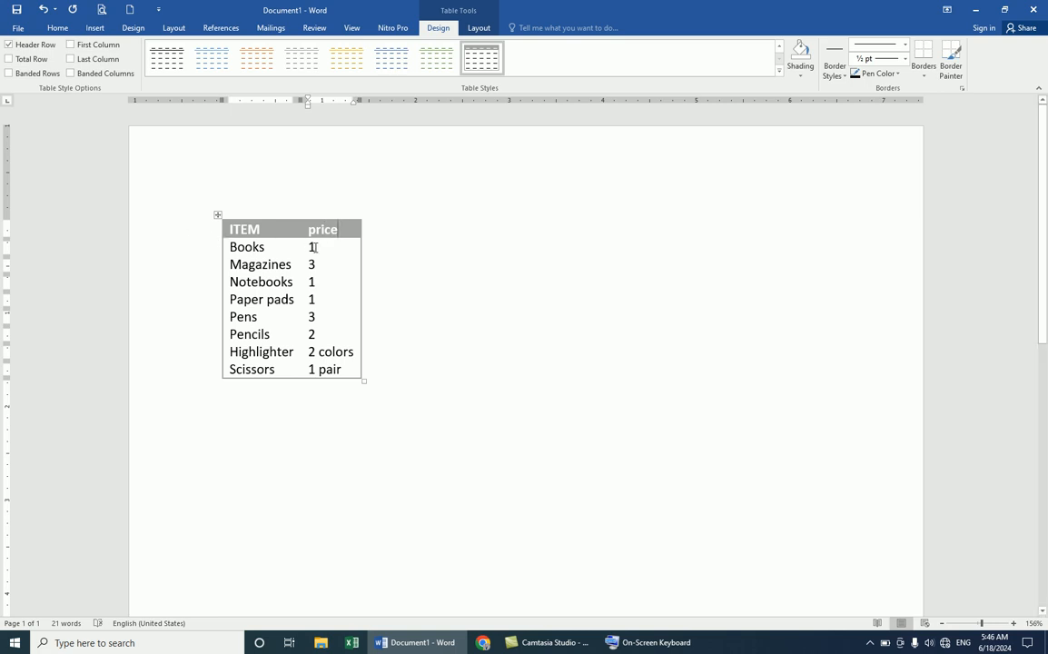
# Fill in the prices from Books down to Pencils as 20, 30, 90, 10, 50 and 90.
pyautogui.press('BackSpace')
pyautogui.write('20')
pyautogui.press('Down')
pyautogui.write('30')
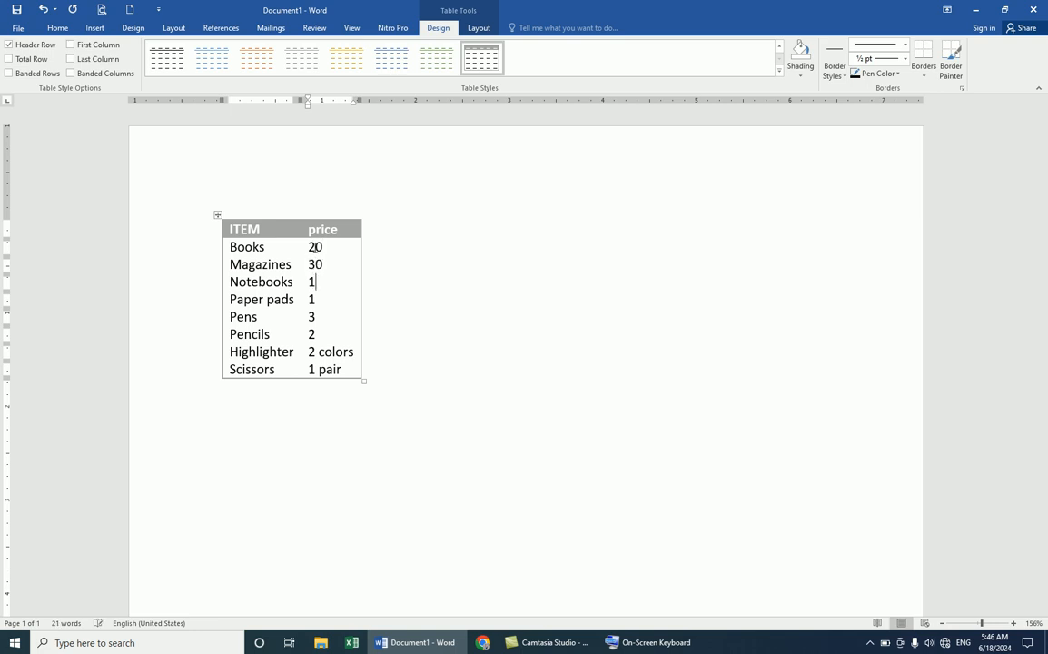
pyautogui.press('Down')
pyautogui.write('90')
pyautogui.press('Down')
pyautogui.write('05090')
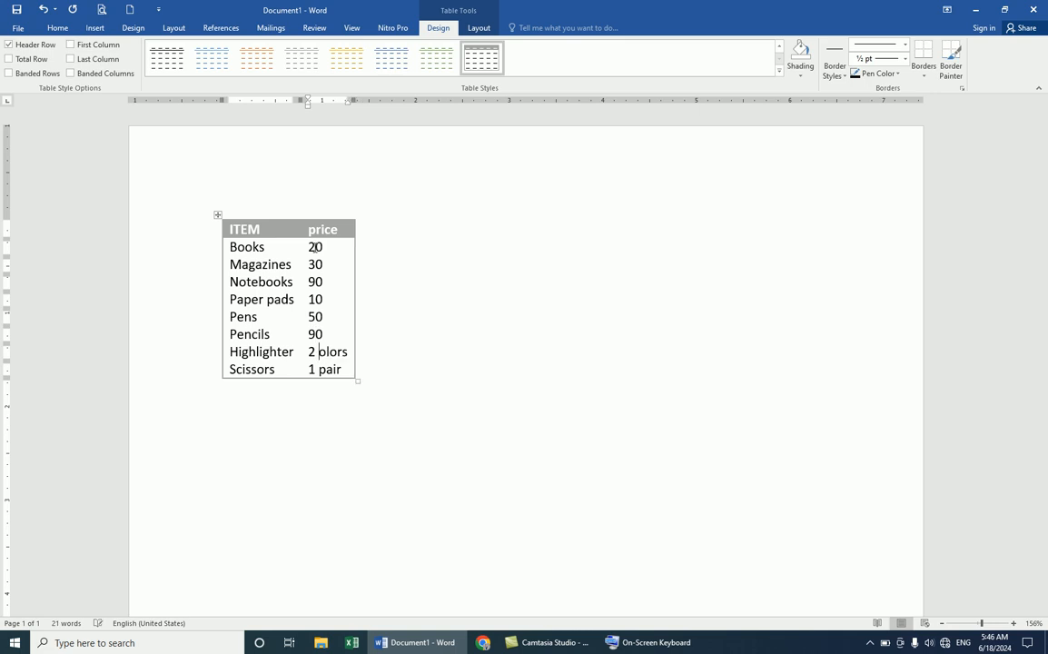
# Replace the Highlighter and Scissors entries in the price column with 80 and 90.
pyautogui.press('BackSpace')
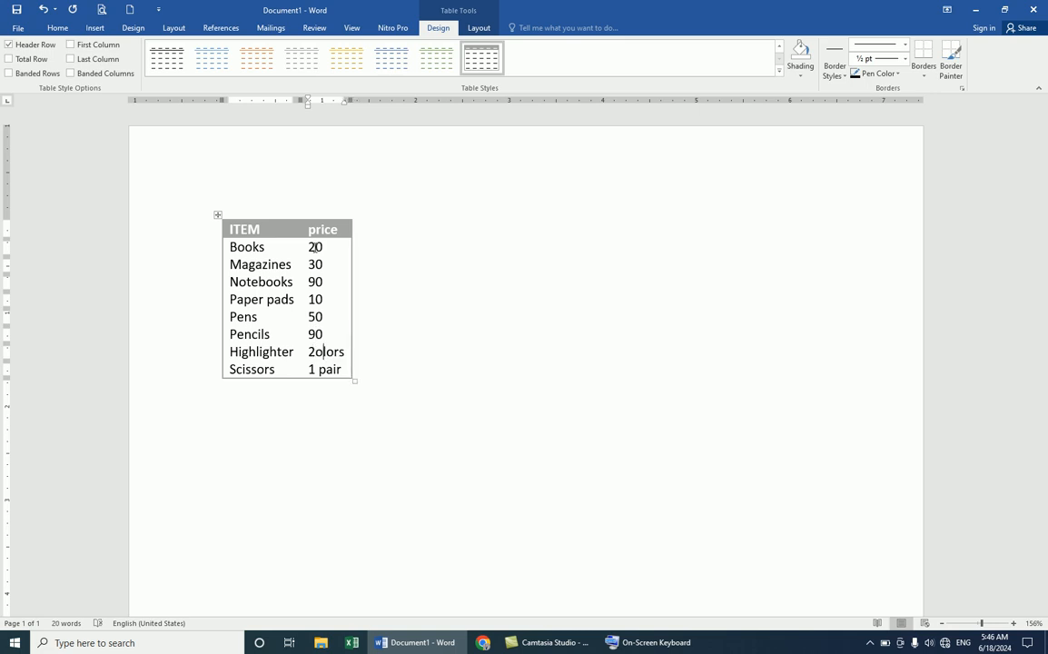
pyautogui.press('Delete')
pyautogui.press('BackSpace')
pyautogui.press('BackSpace')
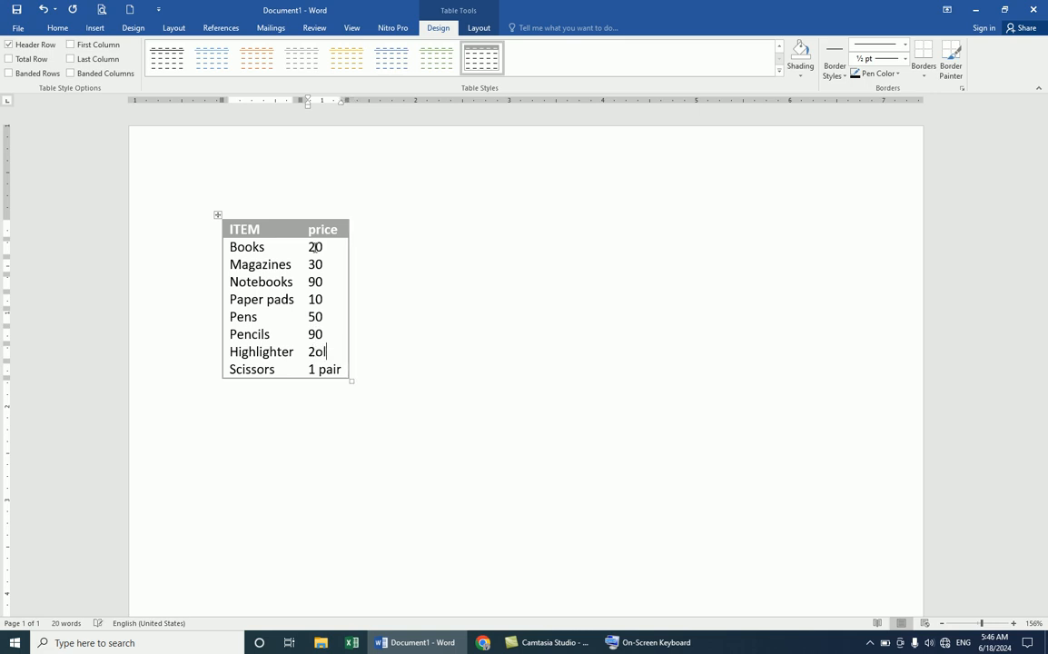
pyautogui.write('80')
pyautogui.press('BackSpace')
pyautogui.press('BackSpace')
pyautogui.press('BackSpace')
pyautogui.press('BackSpace')
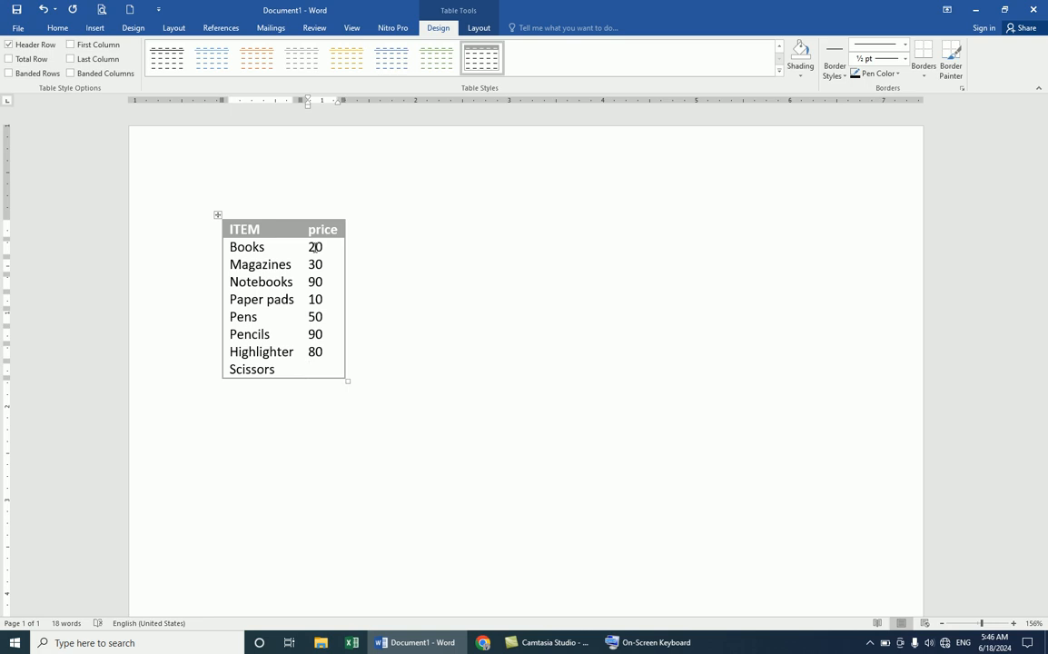
pyautogui.write('90')
pyautogui.click(437, 309)
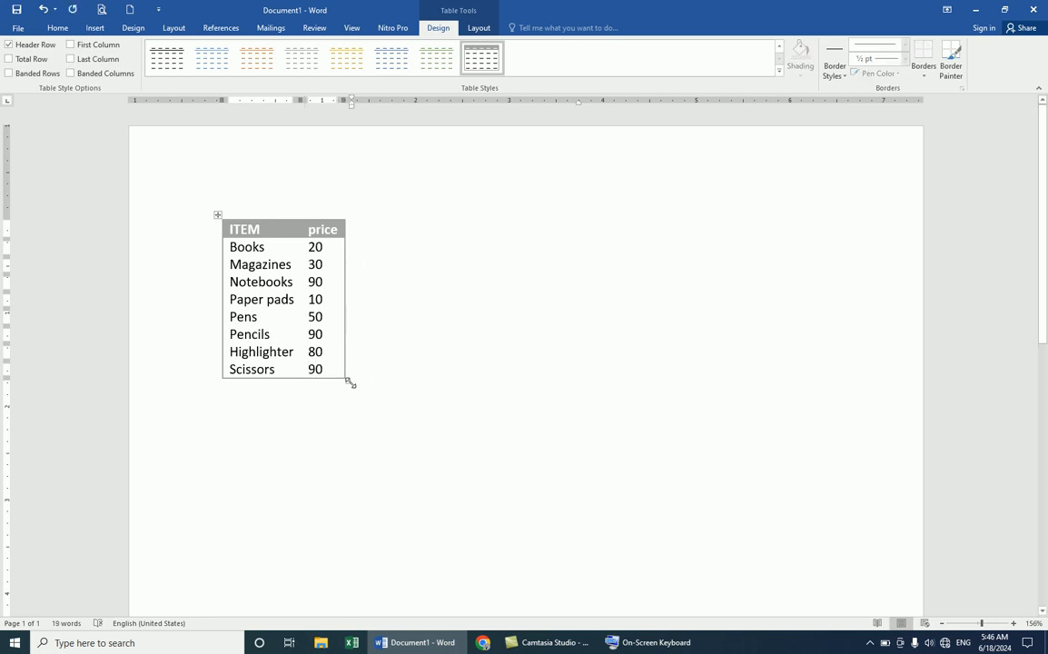
# Enlarge the table to about 3.3 inches wide and format its header row text in red, size 12.
pyautogui.moveTo(347, 379); pyautogui.dragTo(538, 409)
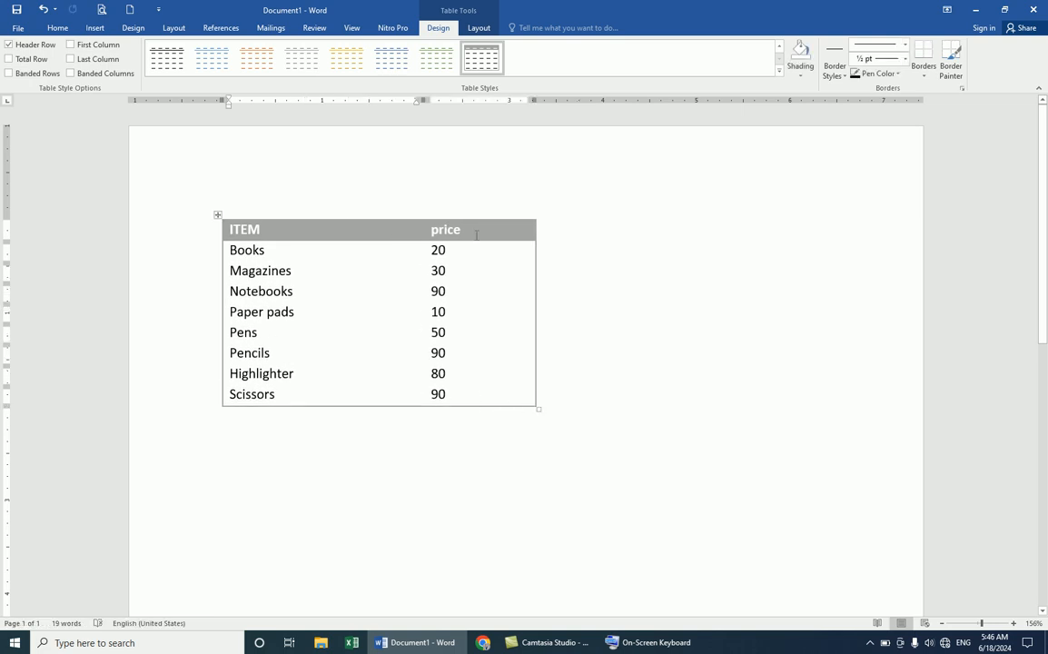
pyautogui.click(211, 230)
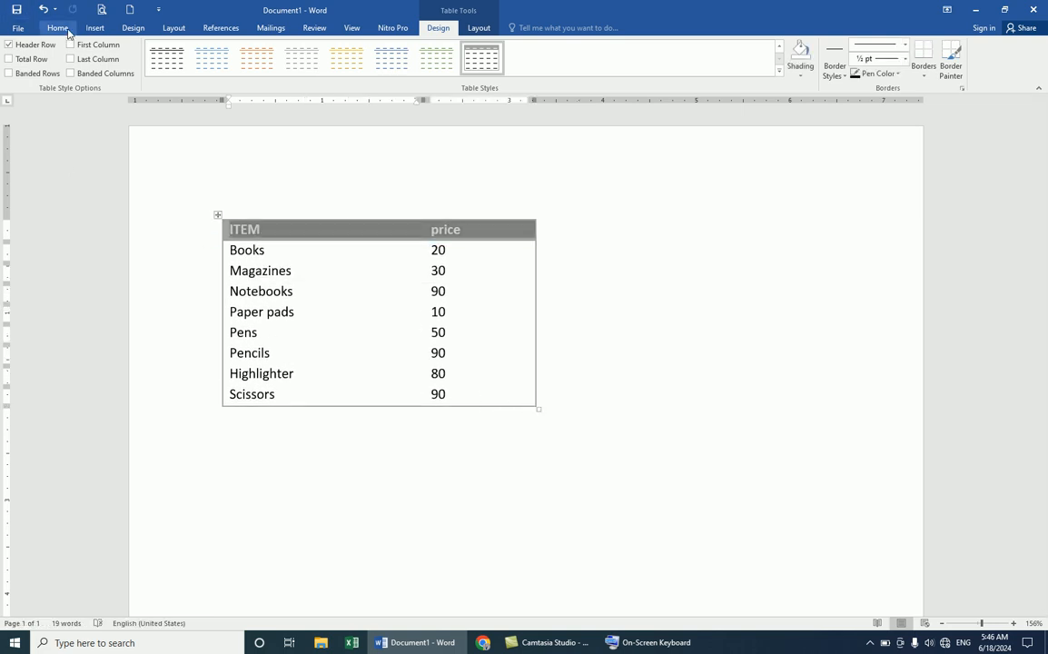
pyautogui.click(67, 32)
pyautogui.click(244, 69)
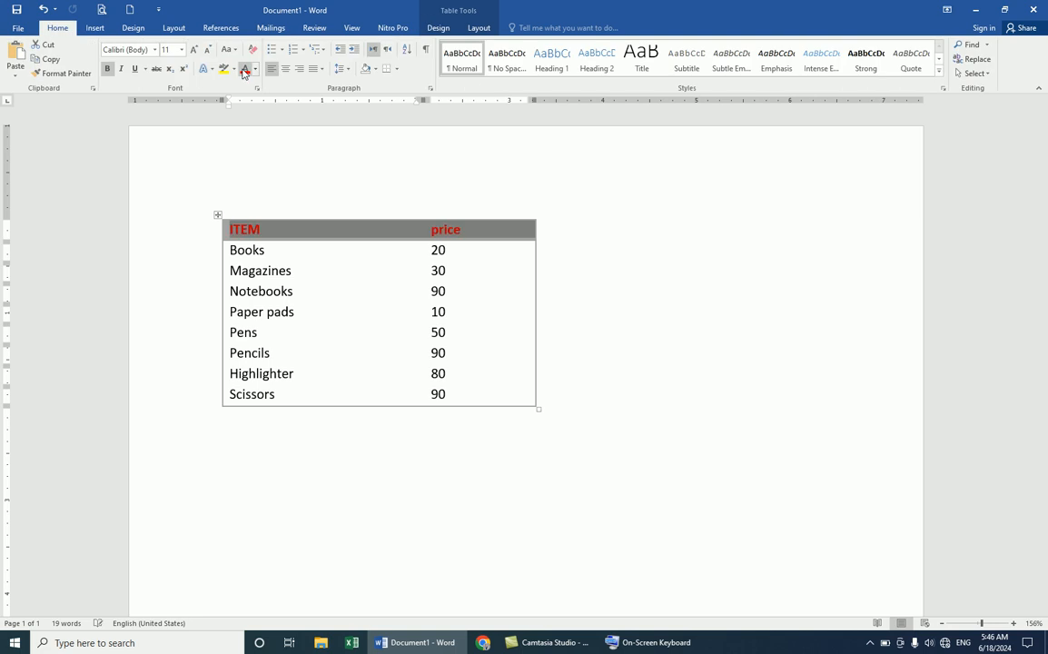
pyautogui.click(194, 49)
pyautogui.click(193, 49)
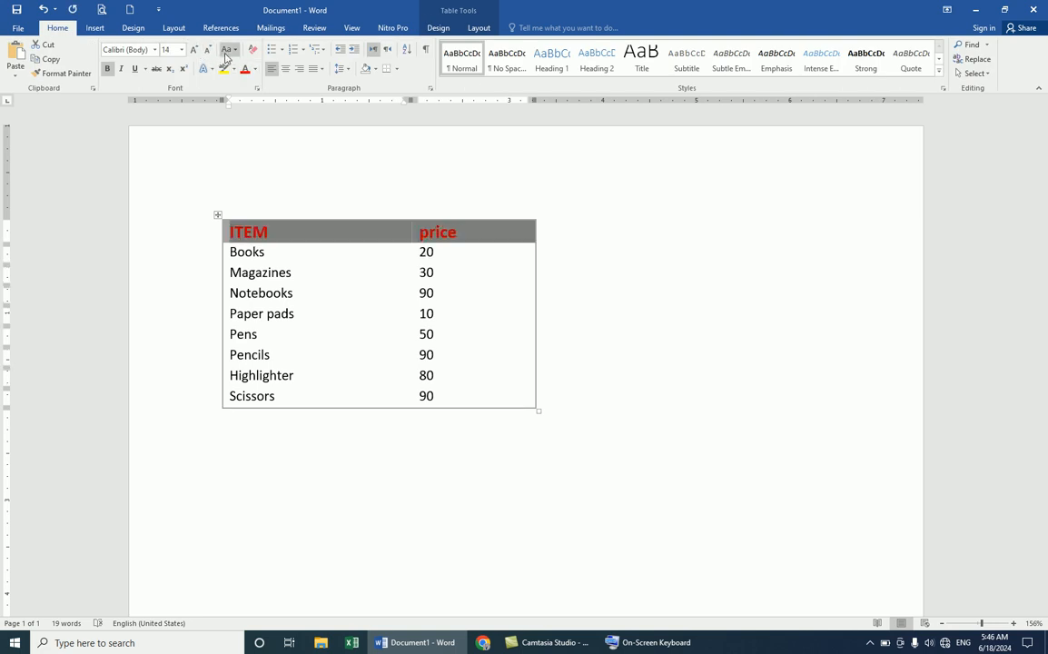
pyautogui.click(207, 49)
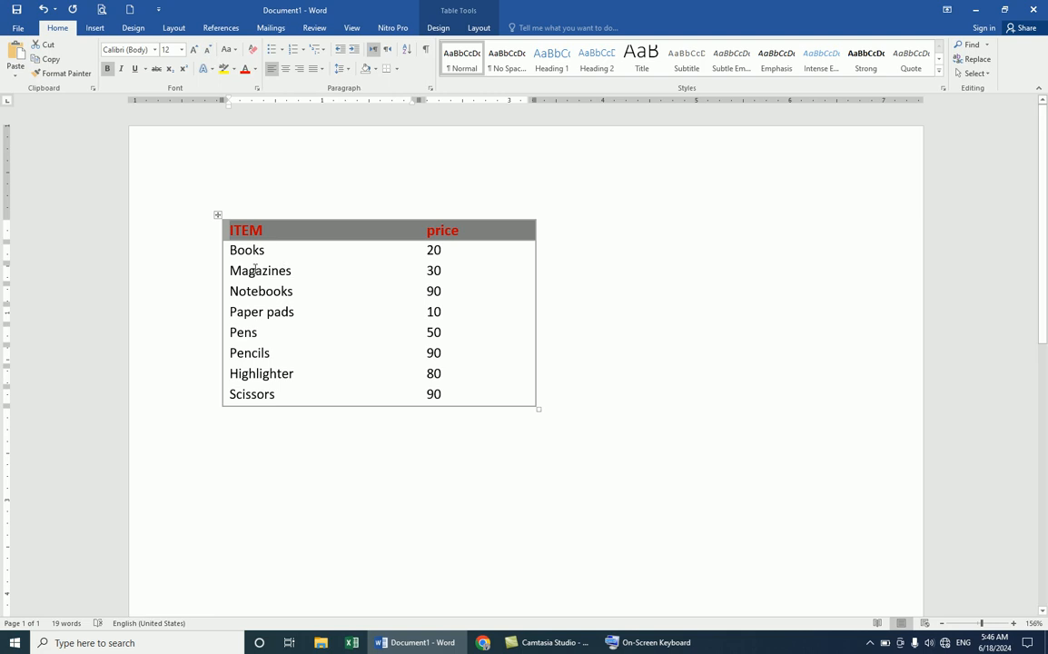
# Make all item and price cells from Books to Scissors bold.
pyautogui.moveTo(232, 253); pyautogui.dragTo(445, 386)
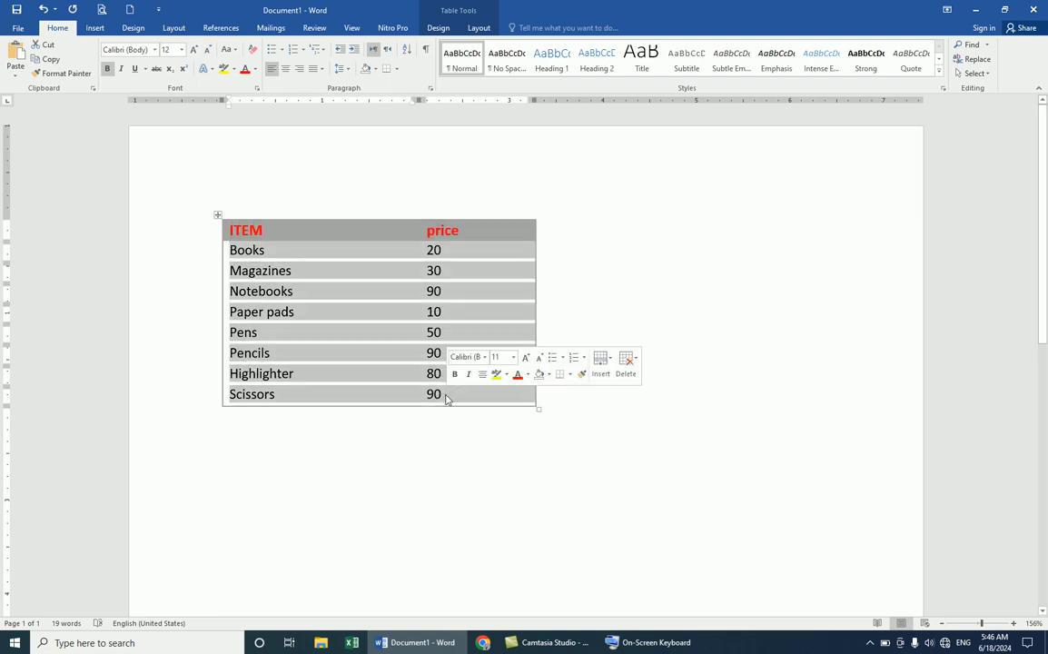
pyautogui.click(108, 71)
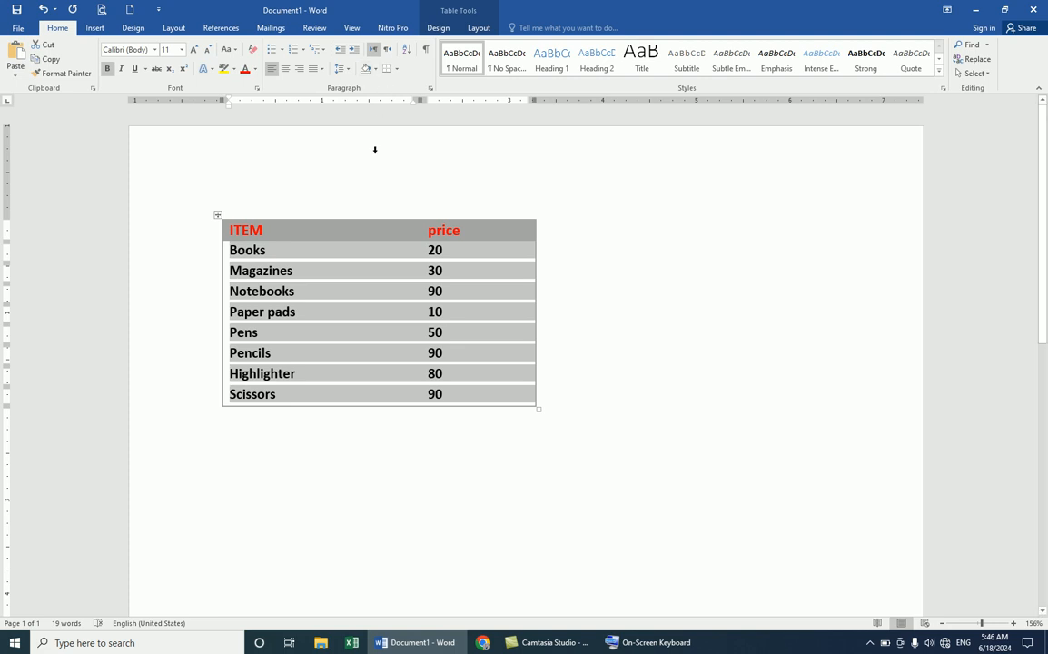
pyautogui.click(320, 198)
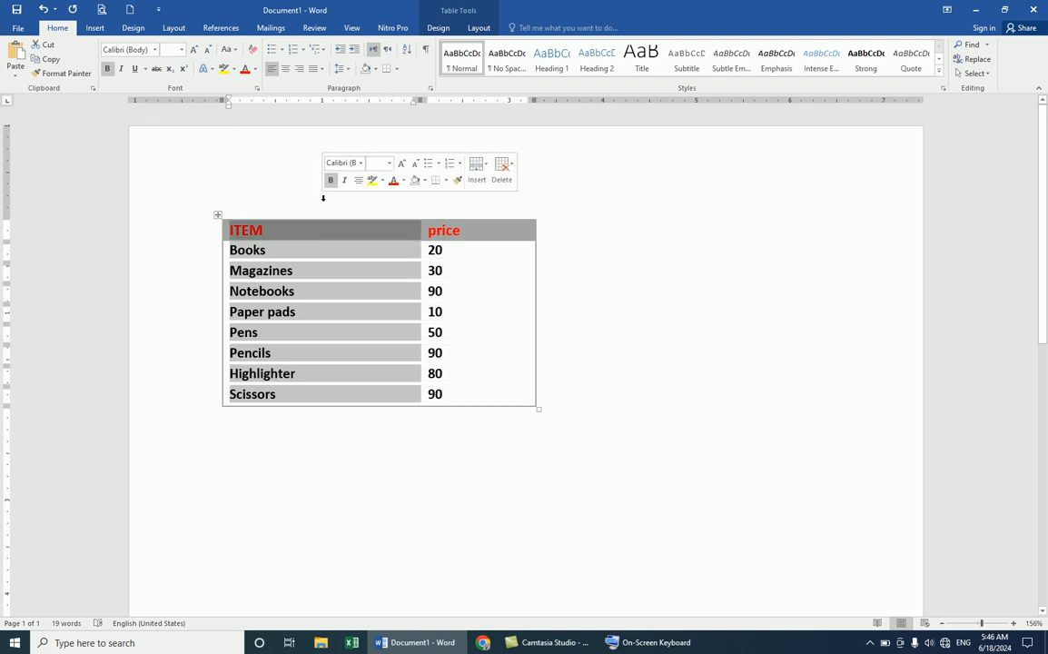
pyautogui.click(299, 240)
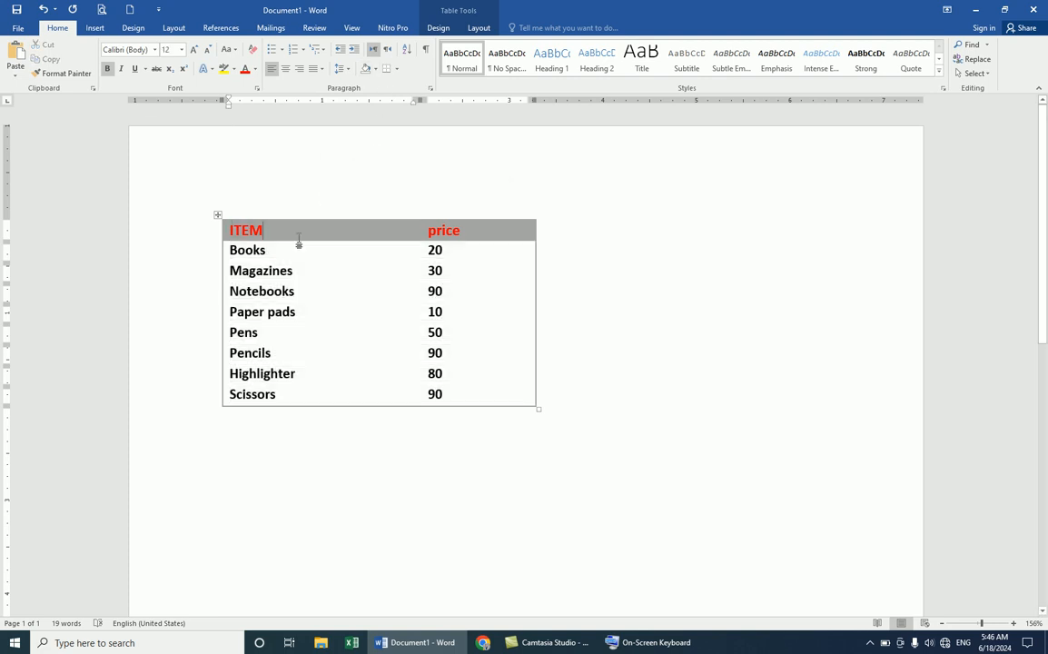
# Look through the built-in Quick Tables gallery and the design and layout tools available for the table.
pyautogui.click(95, 27)
pyautogui.click(99, 63)
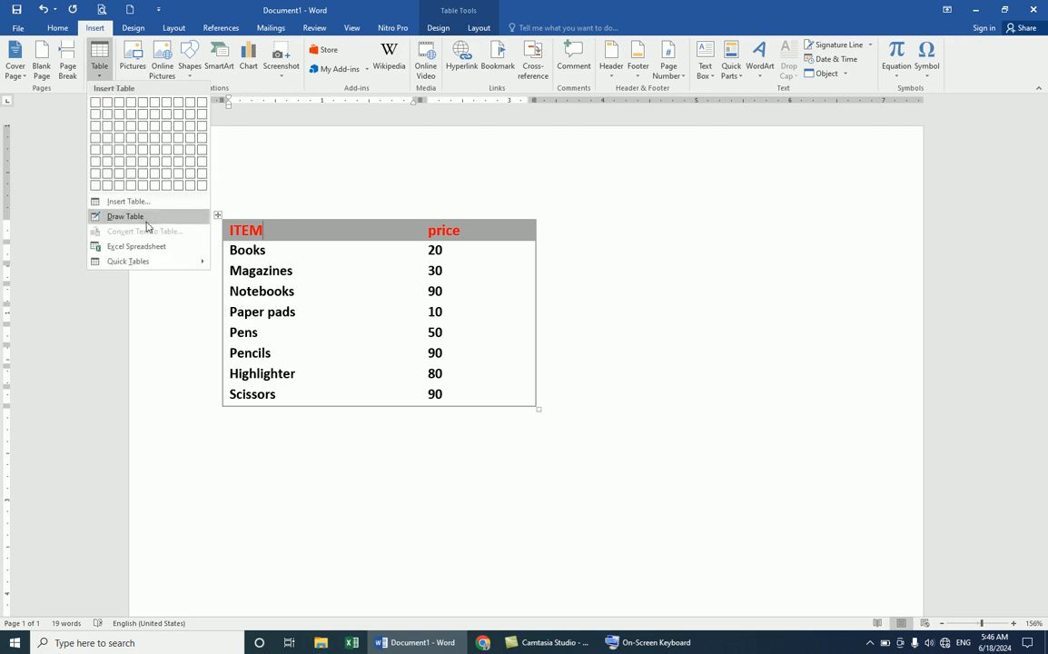
pyautogui.moveTo(157, 265)
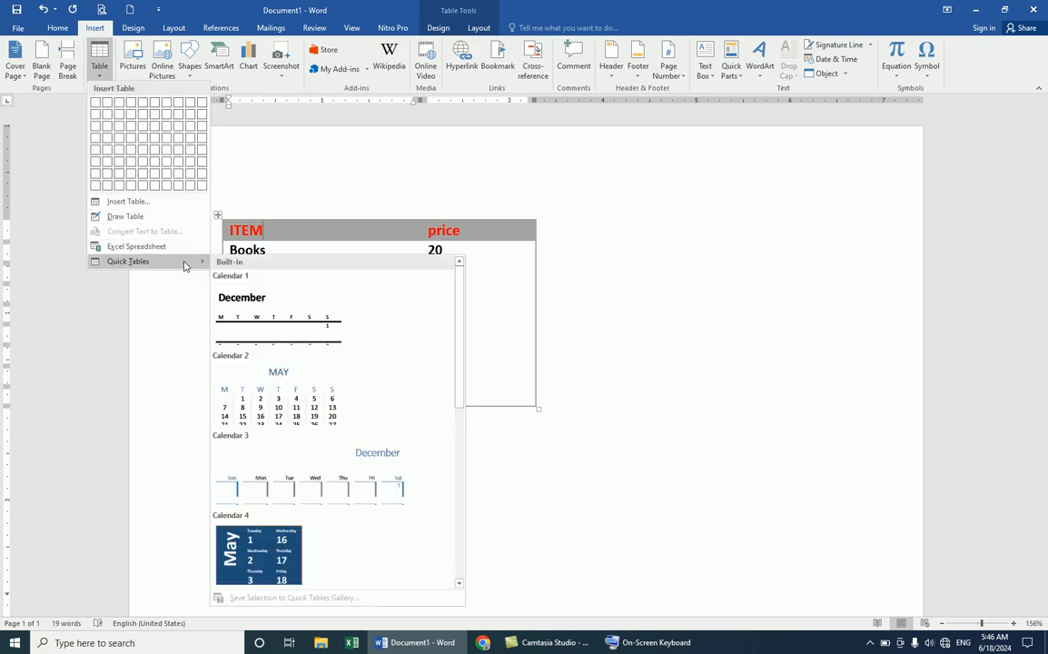
pyautogui.moveTo(461, 322); pyautogui.dragTo(466, 438)
pyautogui.click(510, 327)
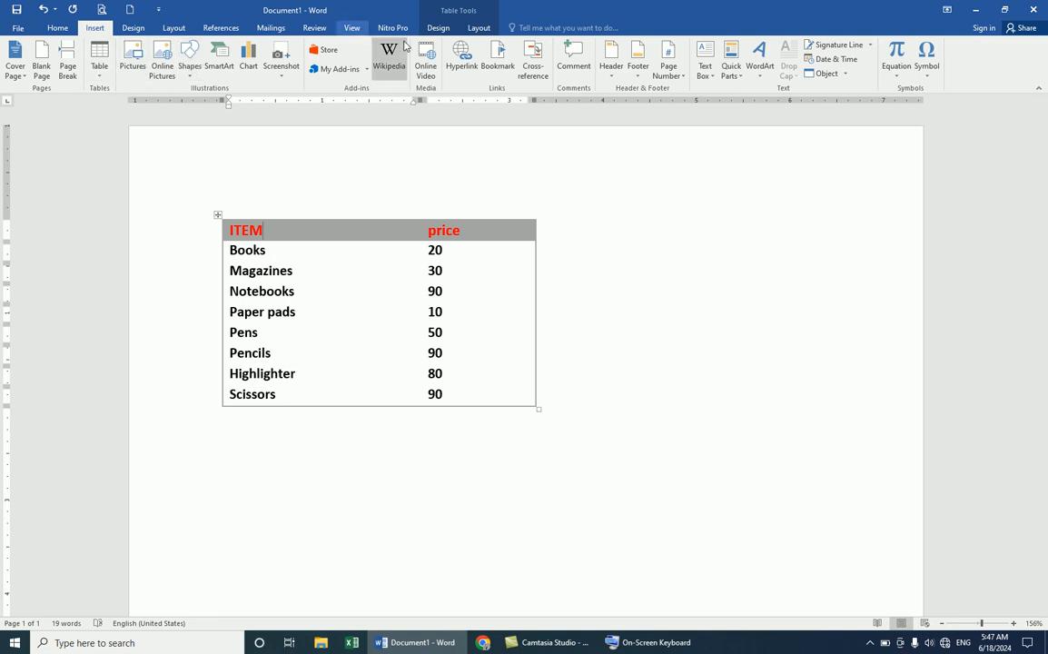
pyautogui.click(439, 29)
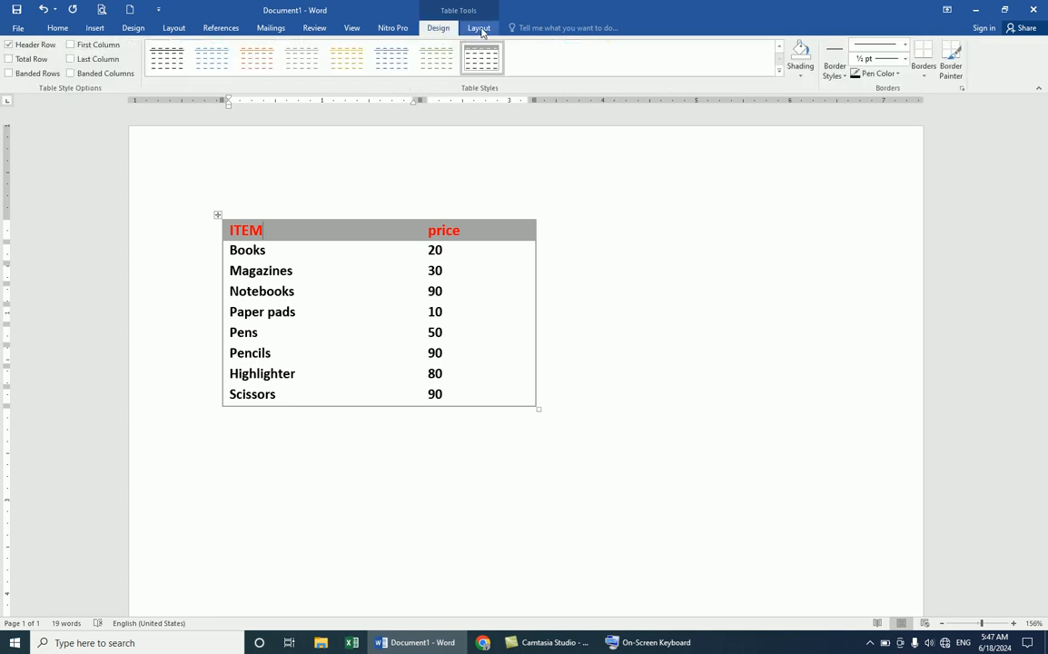
pyautogui.click(478, 28)
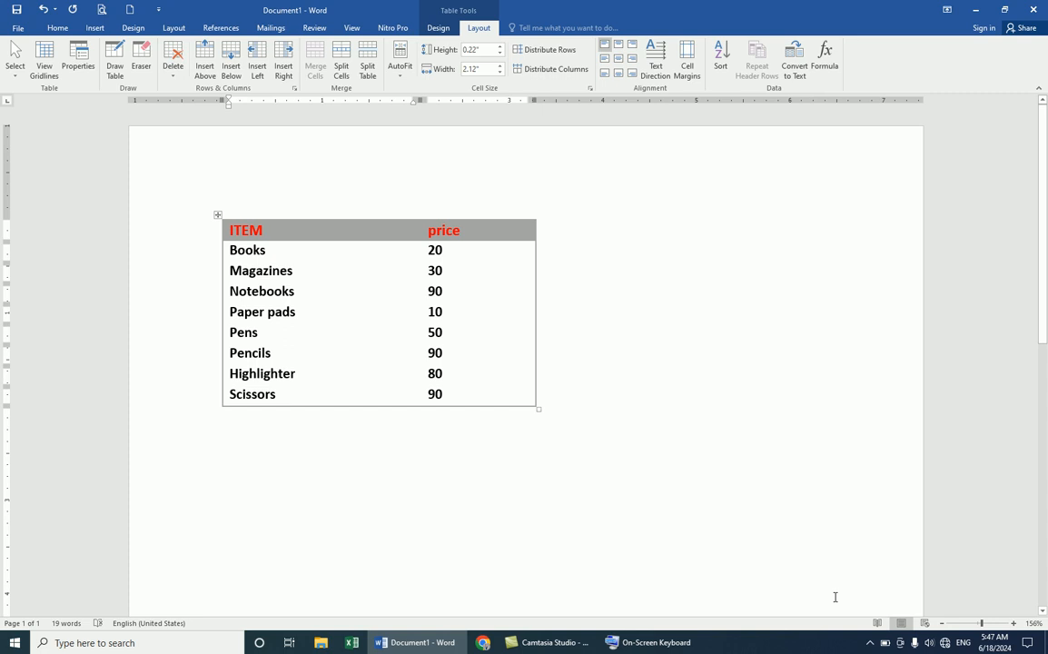
pyautogui.click(869, 642)
pyautogui.click(910, 594)
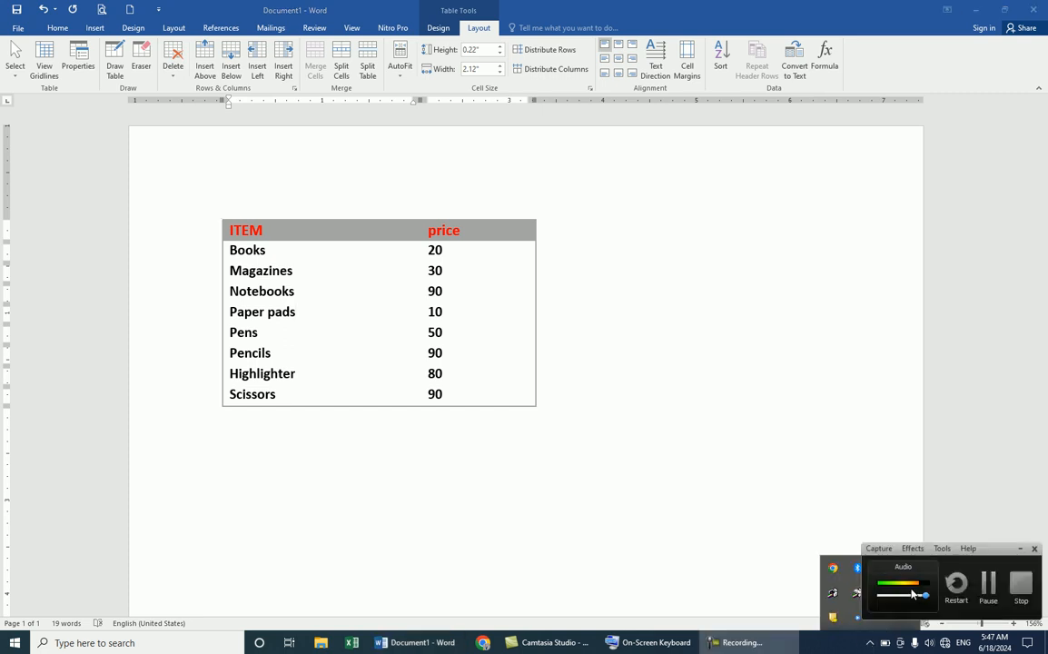